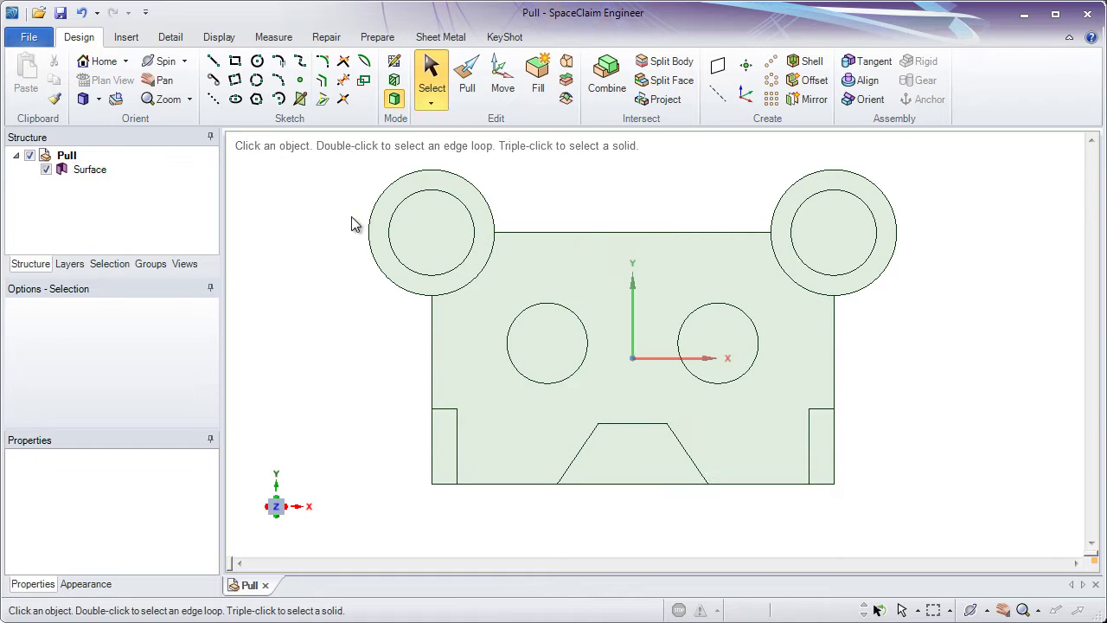
Step: Switch to the home view and select individual regions of the flat surface to examine how the plate, holes and rings are divided
{"action": "left_click", "coordinate": [104, 62]}
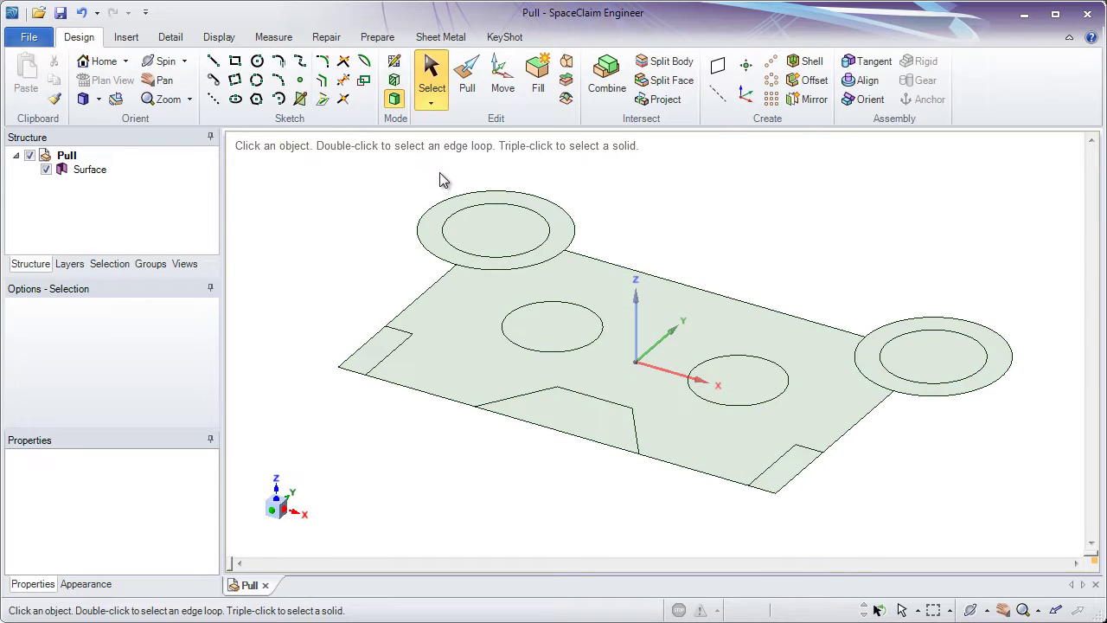
{"action": "left_click", "coordinate": [167, 178]}
{"action": "left_click", "coordinate": [571, 275]}
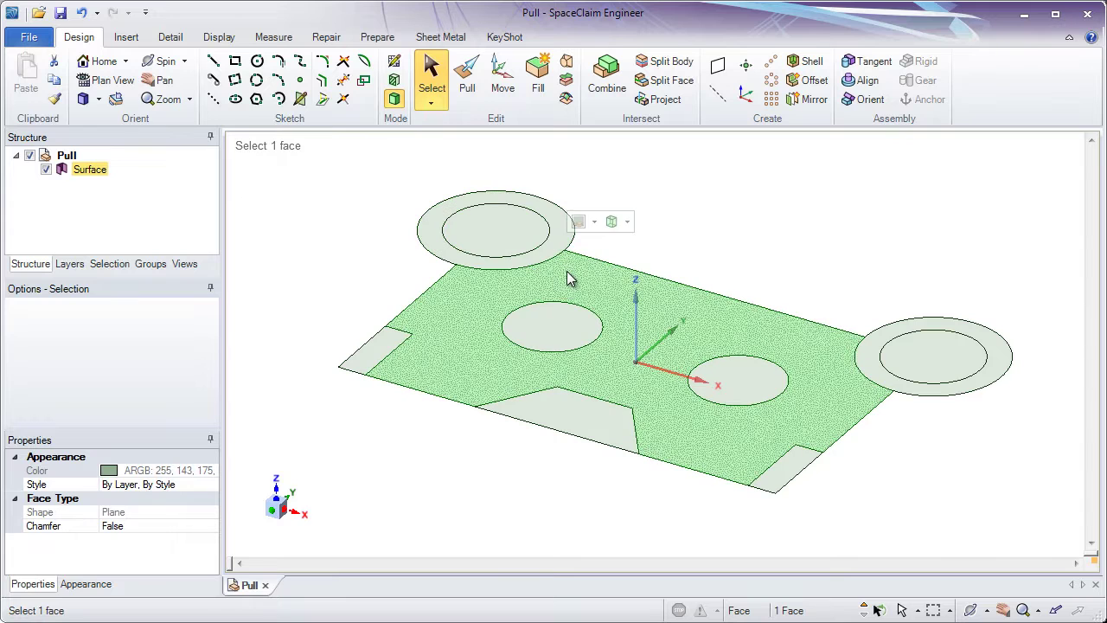
{"action": "left_click", "coordinate": [565, 331]}
{"action": "left_click", "coordinate": [714, 377]}
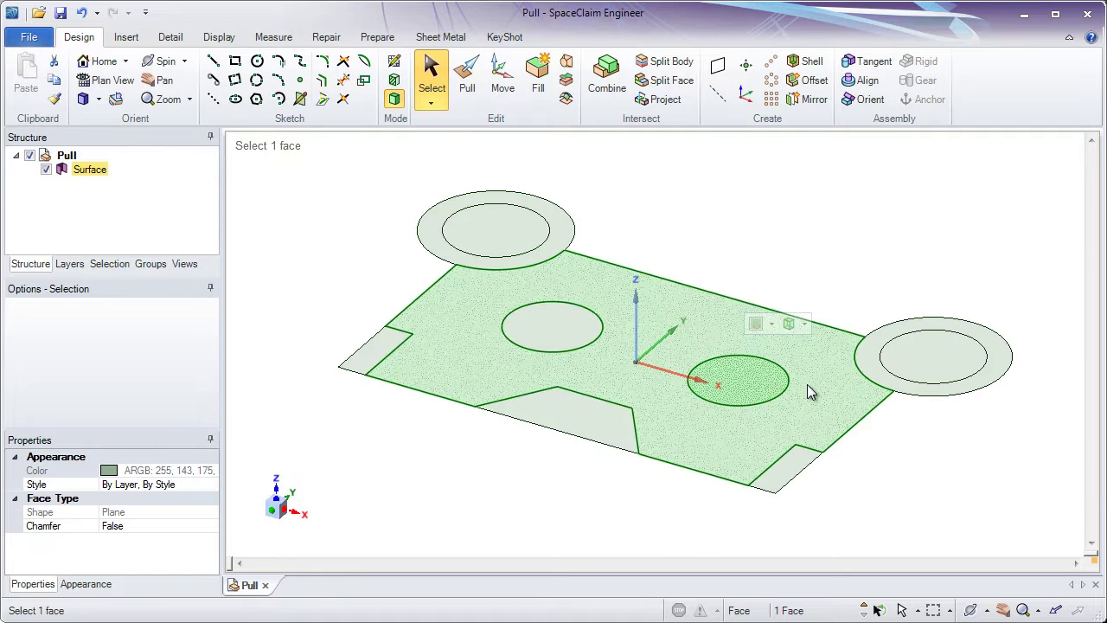
{"action": "left_click", "coordinate": [895, 374]}
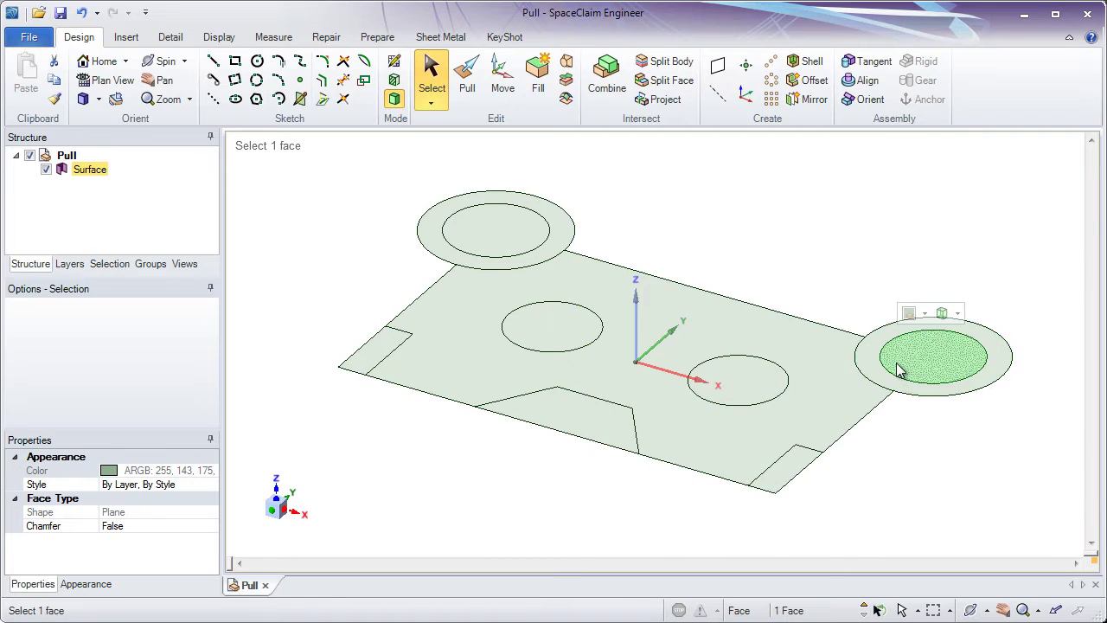
{"action": "left_click", "coordinate": [878, 370]}
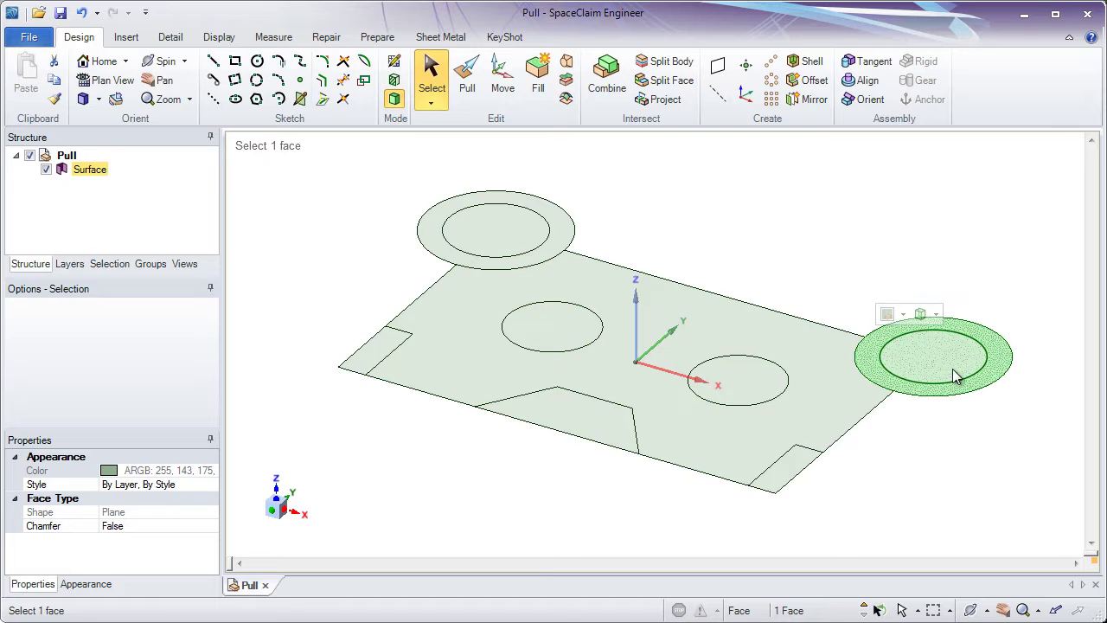
{"action": "middle_click_drag", "start_coordinate": [1001, 375], "coordinate": [835, 432], "text": "ctrl"}
{"action": "left_click", "coordinate": [834, 425]}
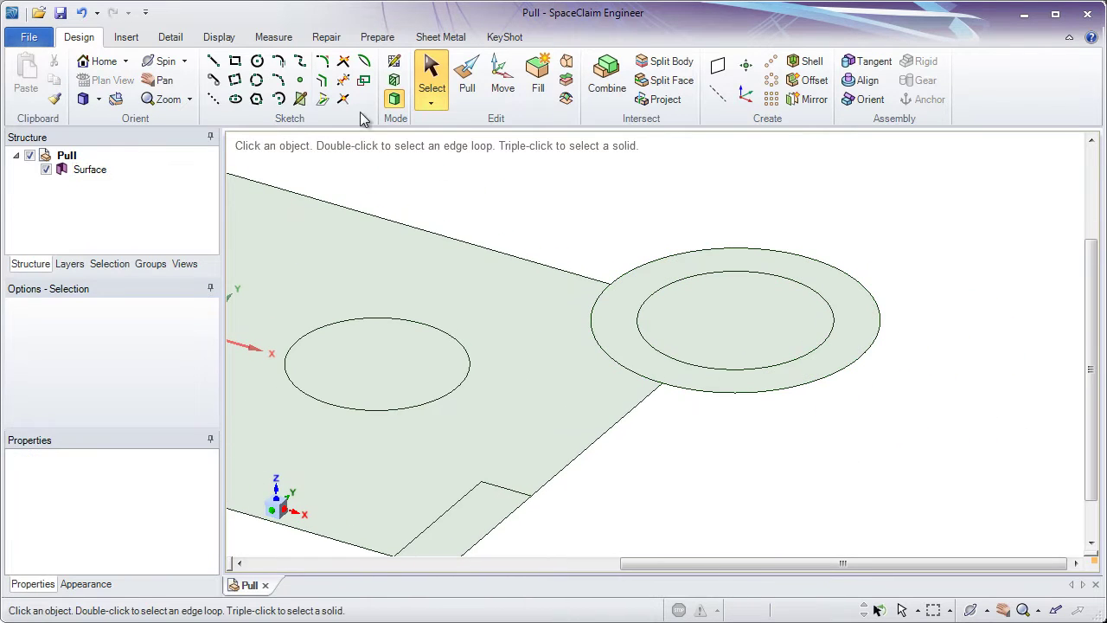
Step: Pull the ring-shaped face at the plate's +X end upward 15 mm into a solid ring
{"action": "left_click", "coordinate": [467, 78]}
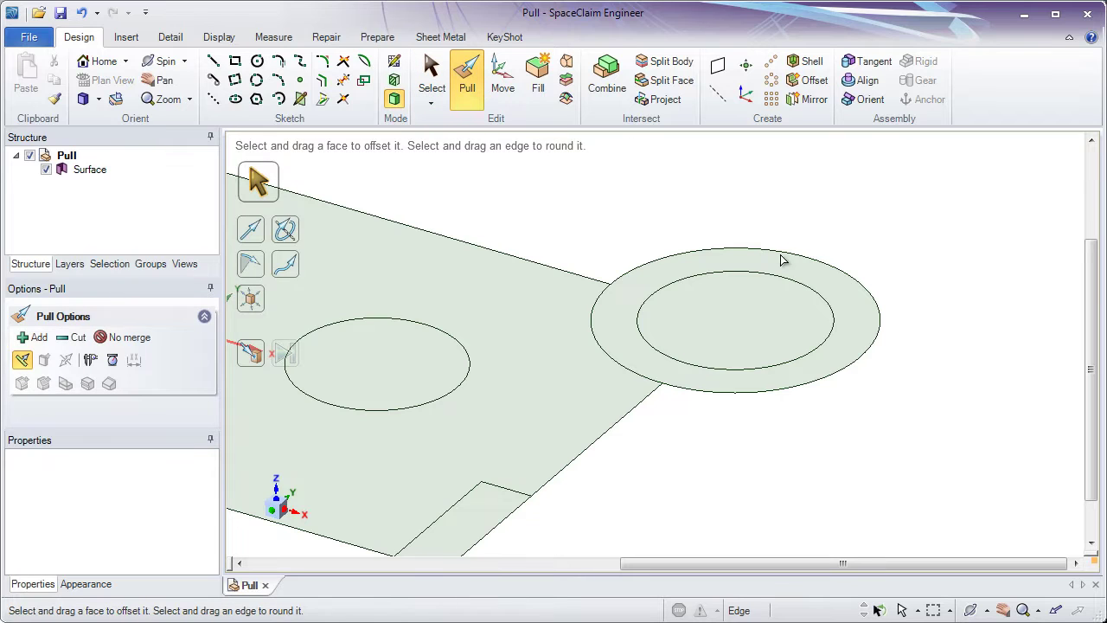
{"action": "left_click", "coordinate": [846, 298]}
{"action": "left_click", "coordinate": [848, 302]}
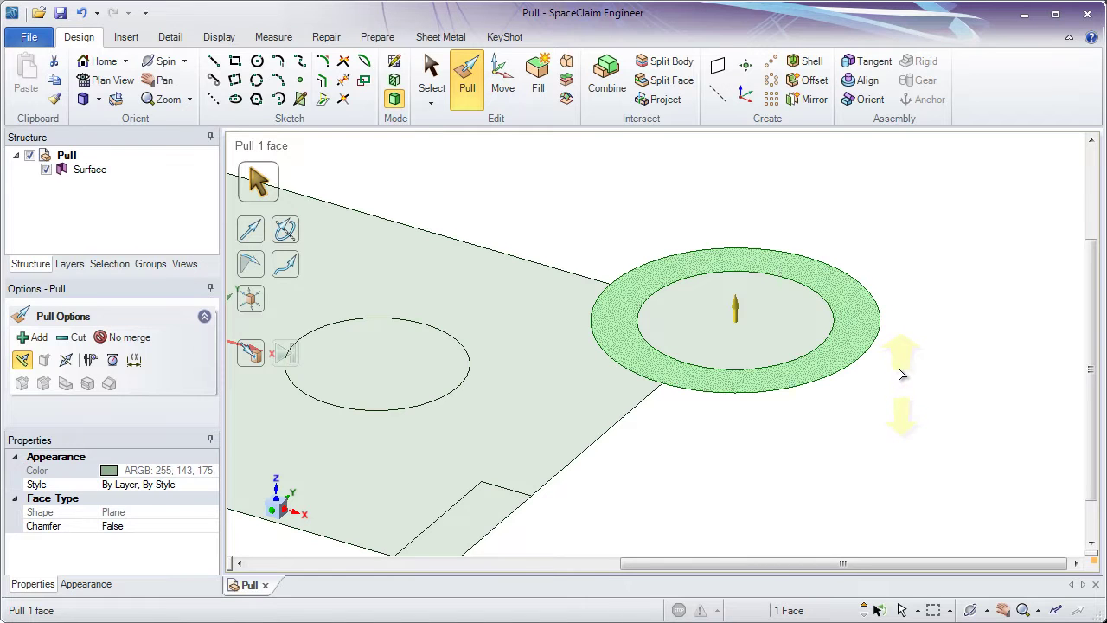
{"action": "left_click_drag", "start_coordinate": [901, 374], "coordinate": [899, 274]}
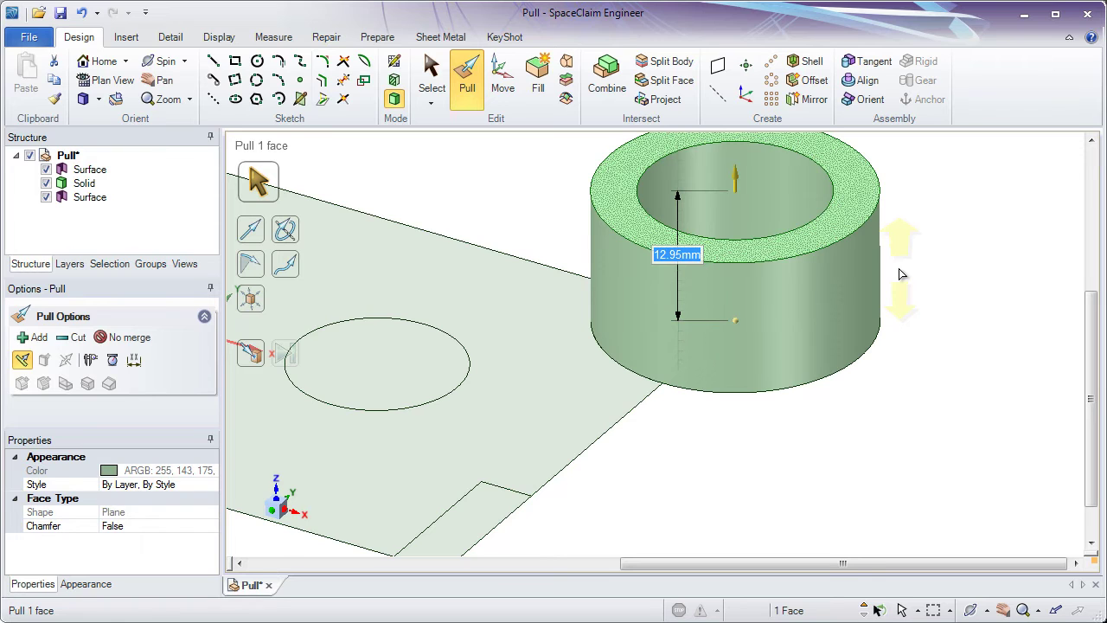
{"action": "type", "text": "15"}
{"action": "key", "text": "Return"}
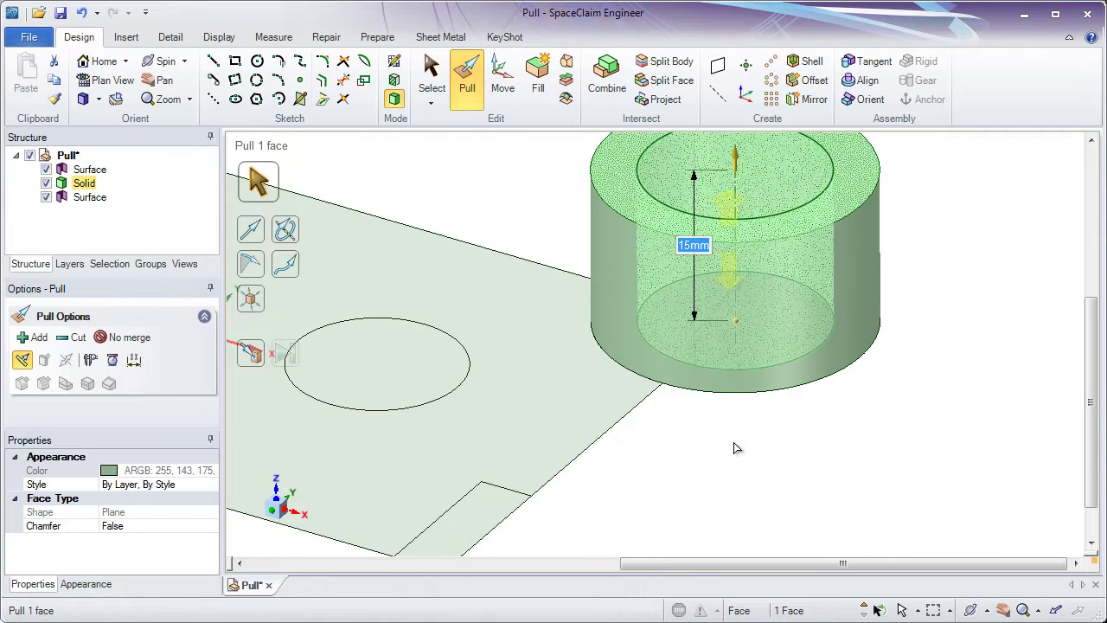
{"action": "left_click", "coordinate": [735, 467]}
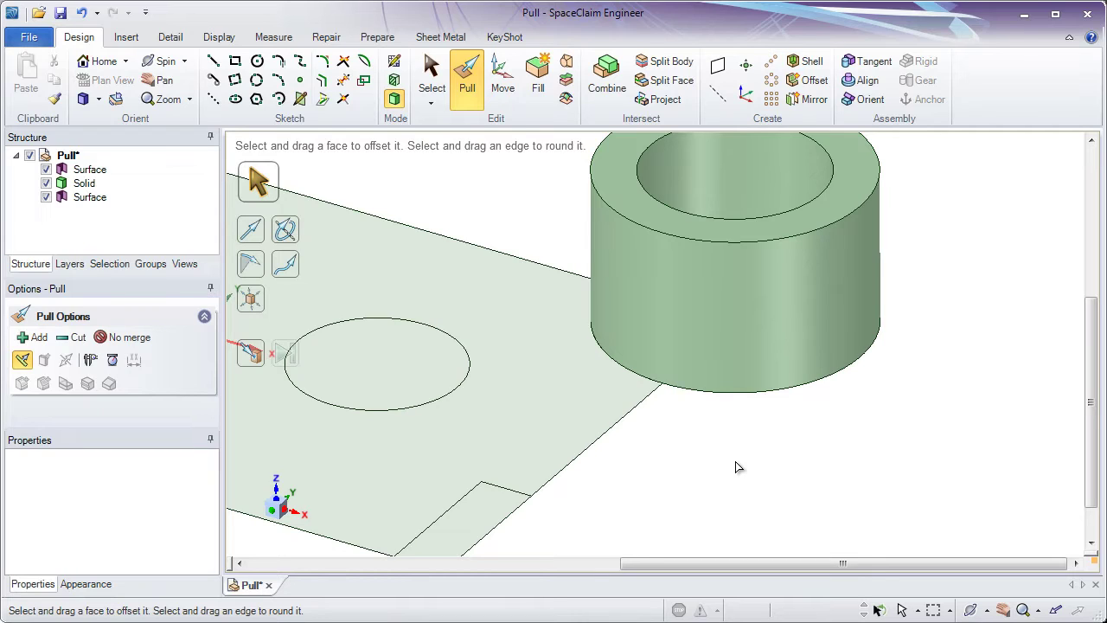
Step: Pull the remaining flat ring face and the main plate face upward together by about 20.31 mm
{"action": "key", "text": "h"}
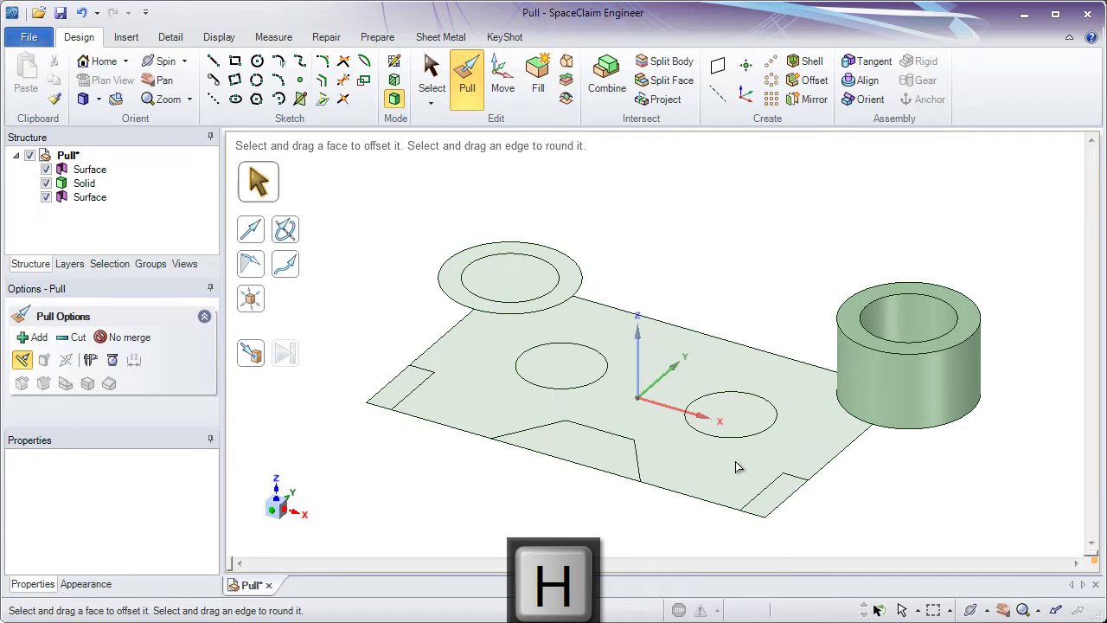
{"action": "left_click", "coordinate": [673, 398]}
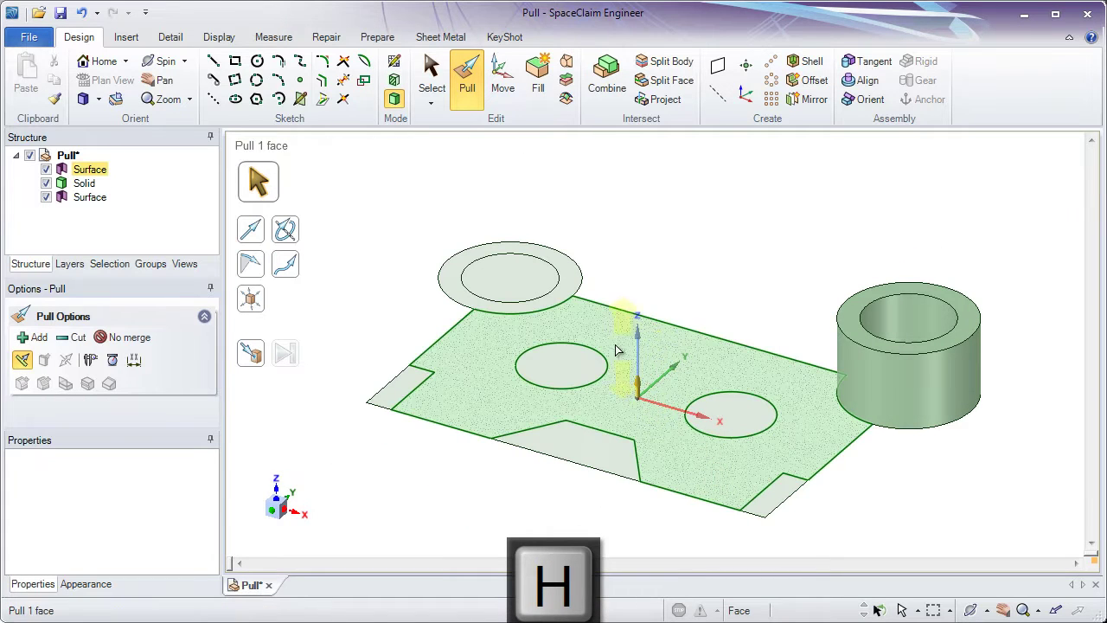
{"action": "left_click", "coordinate": [562, 292]}
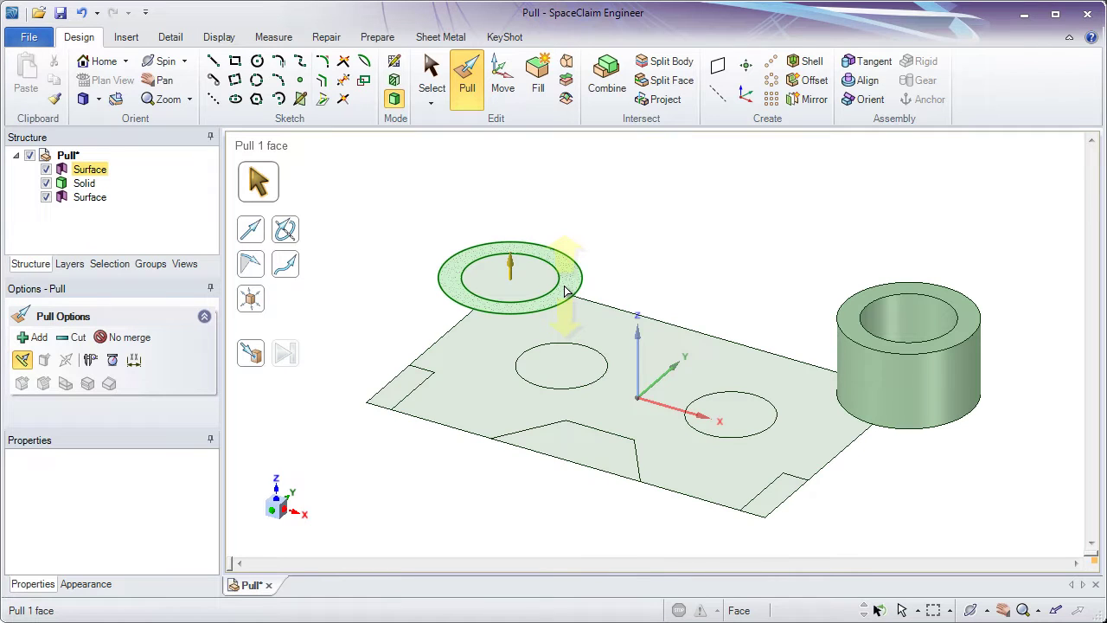
{"action": "left_click", "coordinate": [564, 292]}
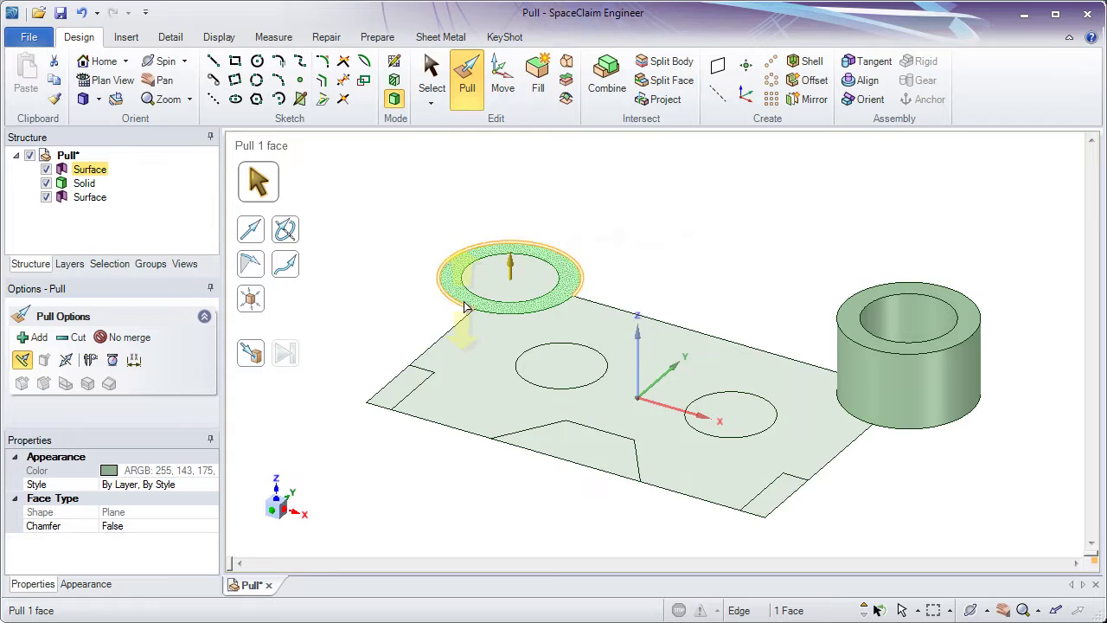
{"action": "left_click", "coordinate": [490, 337], "text": "ctrl"}
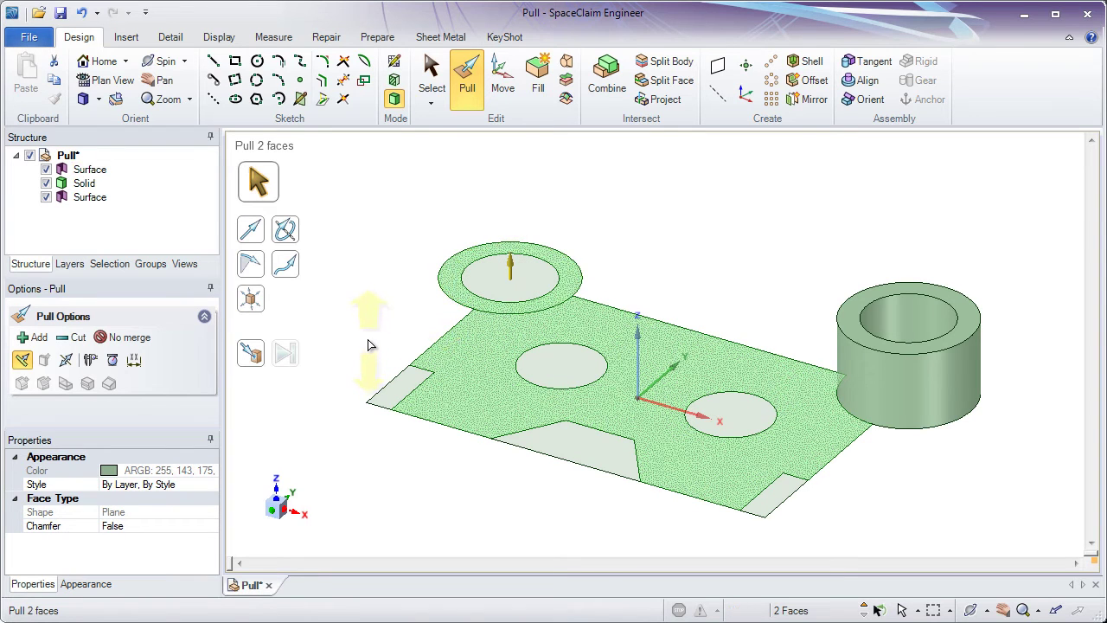
{"action": "left_click_drag", "start_coordinate": [367, 346], "coordinate": [343, 253]}
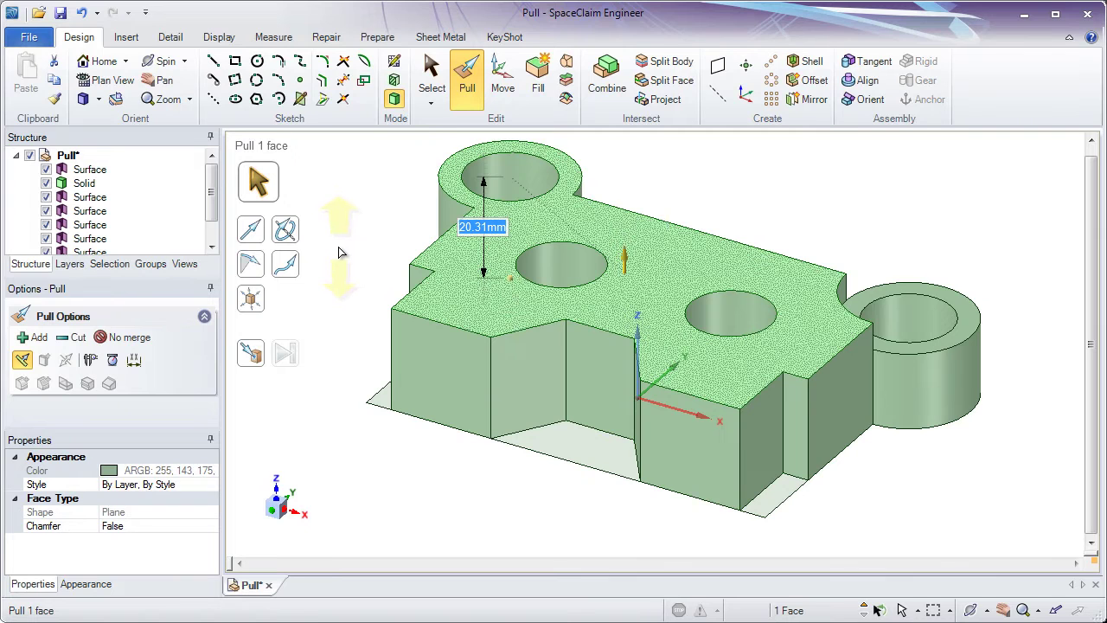
Step: Select the solid in the structure tree and check which solid and surface bodies the model contains
{"action": "left_click", "coordinate": [84, 184]}
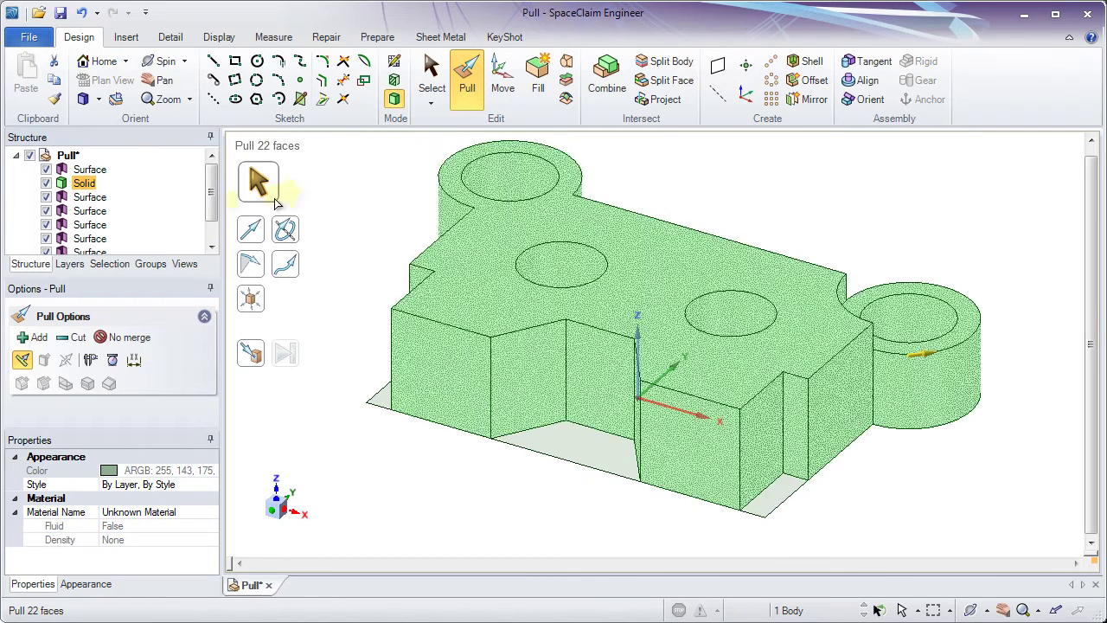
{"action": "left_click", "coordinate": [321, 202]}
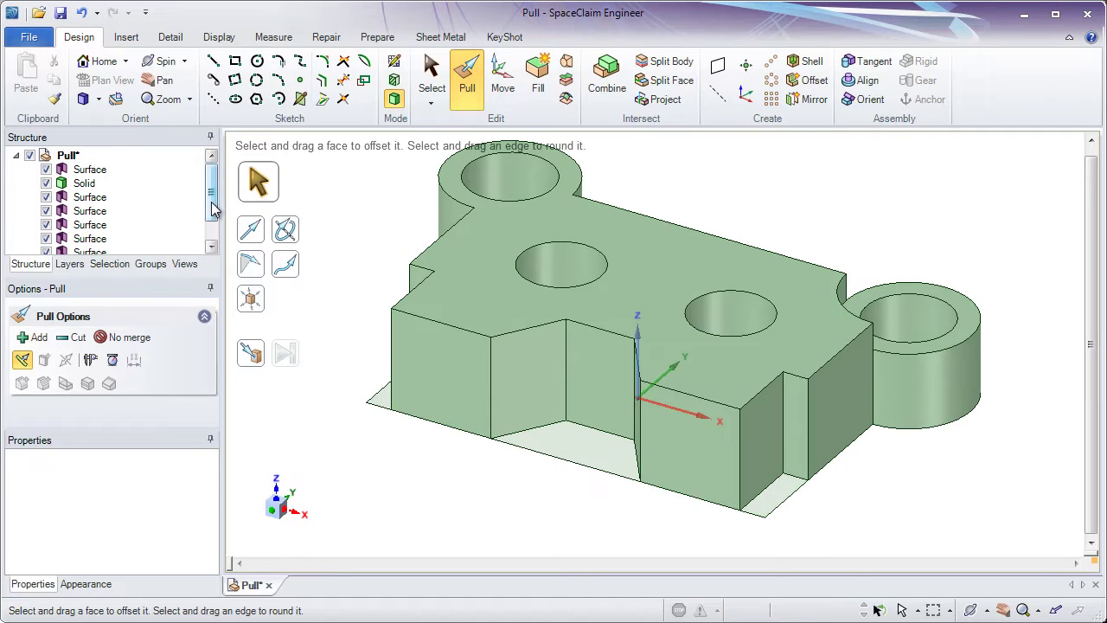
{"action": "scroll", "coordinate": [211, 212], "scroll_direction": "down", "scroll_amount": 1}
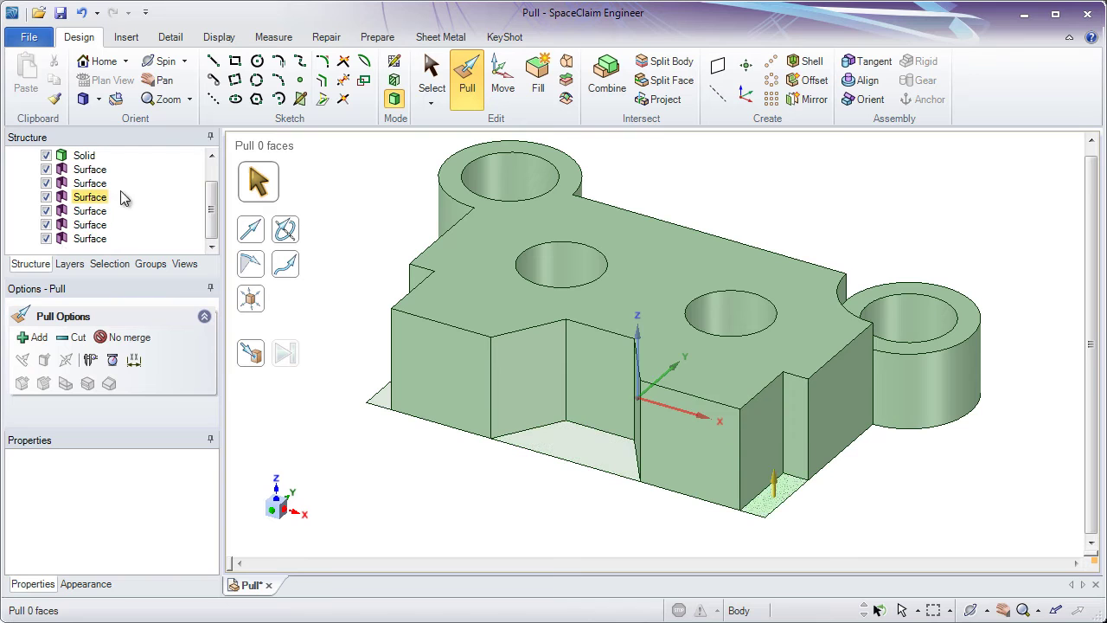
{"action": "scroll", "coordinate": [215, 192], "scroll_direction": "up", "scroll_amount": 2}
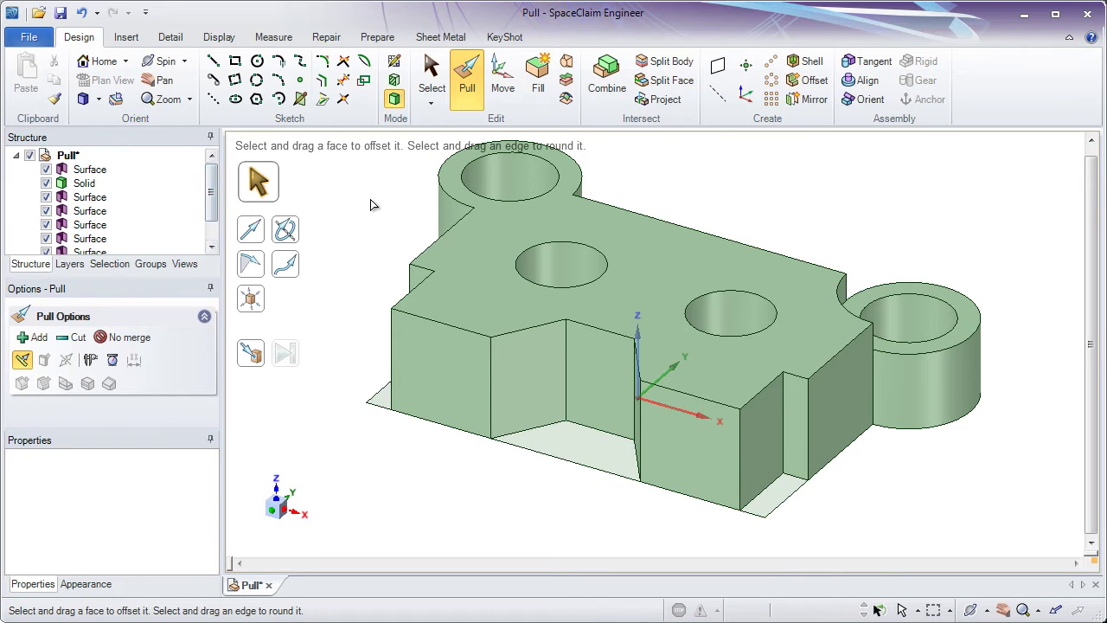
Step: Pull the block's top face Up To the top face of the shorter ring at the +X end
{"action": "scroll", "coordinate": [817, 299], "scroll_direction": "up", "scroll_amount": 2}
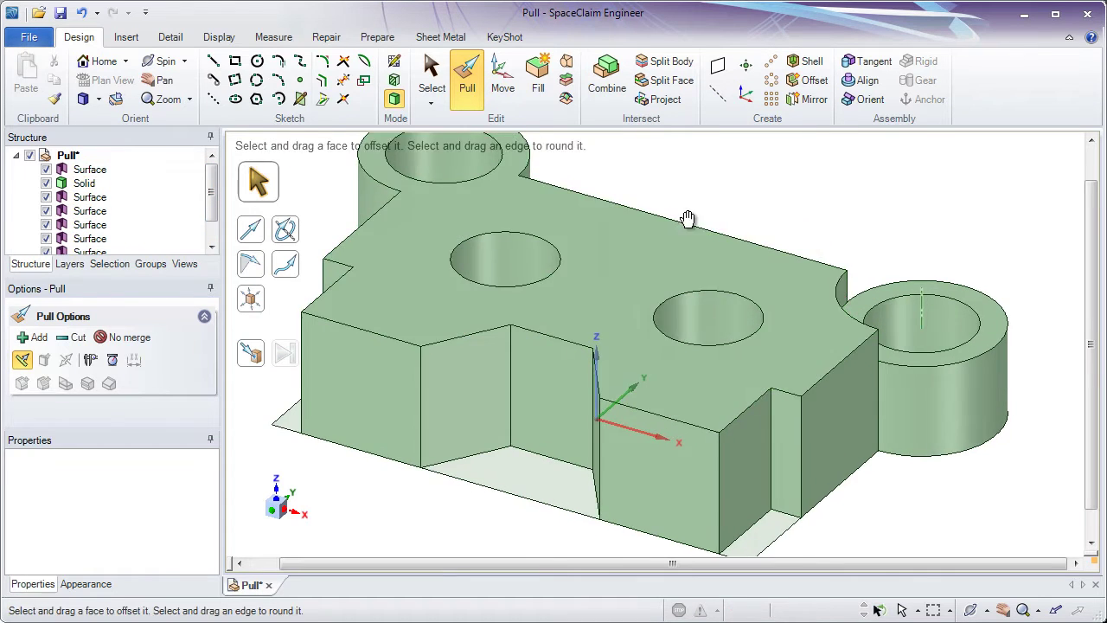
{"action": "middle_click_drag", "start_coordinate": [687, 217], "coordinate": [731, 284], "text": "shift"}
{"action": "left_click", "coordinate": [558, 249]}
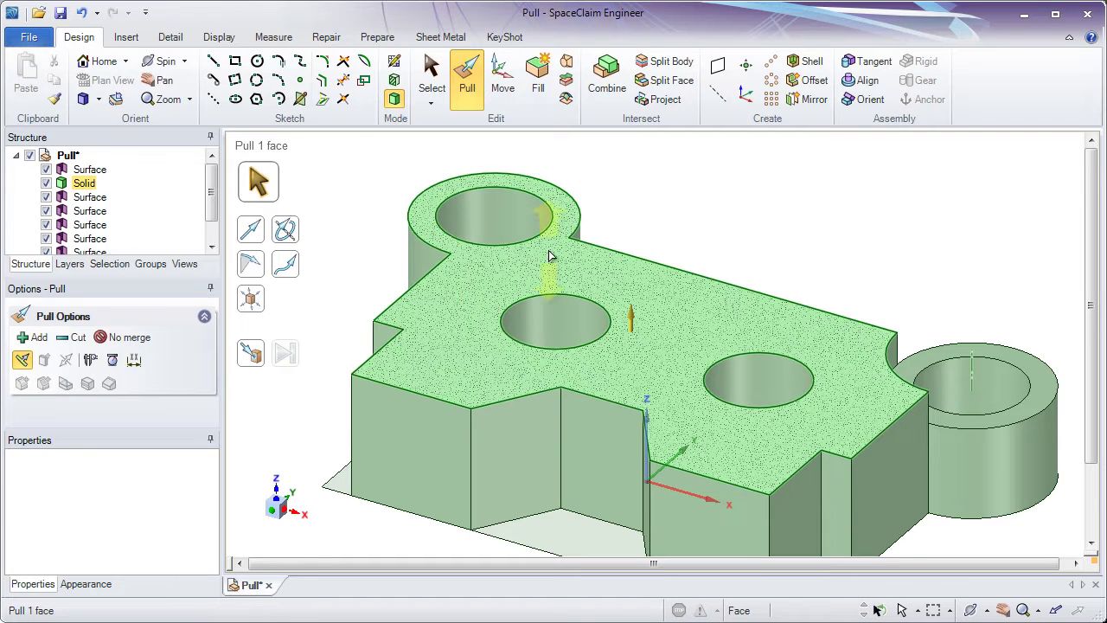
{"action": "key", "text": "Escape"}
{"action": "left_click", "coordinate": [591, 259]}
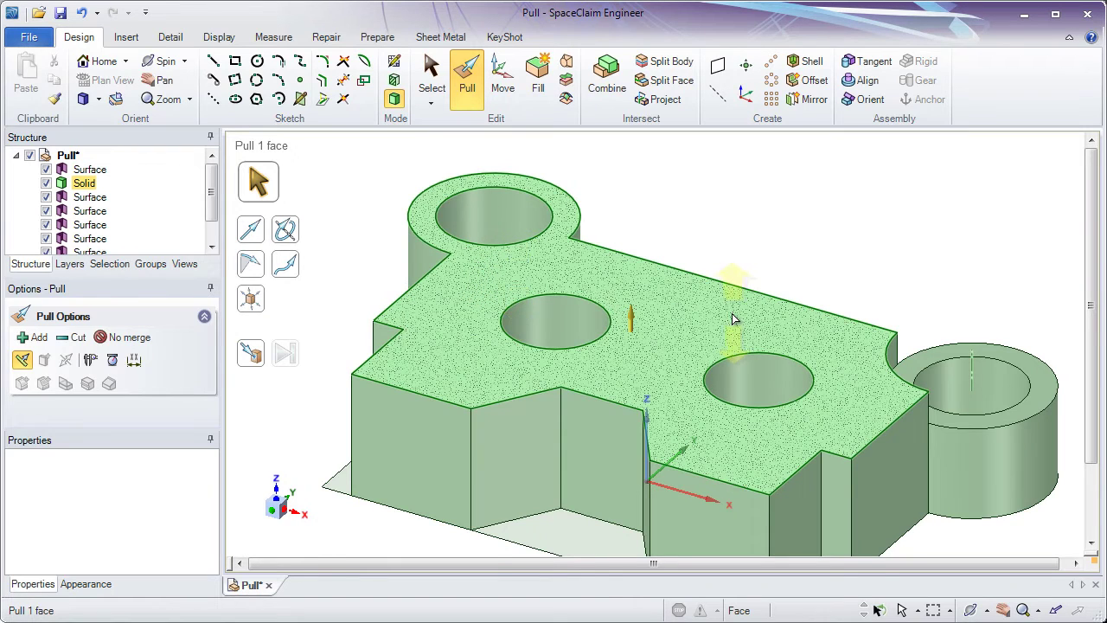
{"action": "middle_click_drag", "start_coordinate": [865, 358], "coordinate": [719, 304], "text": "shift"}
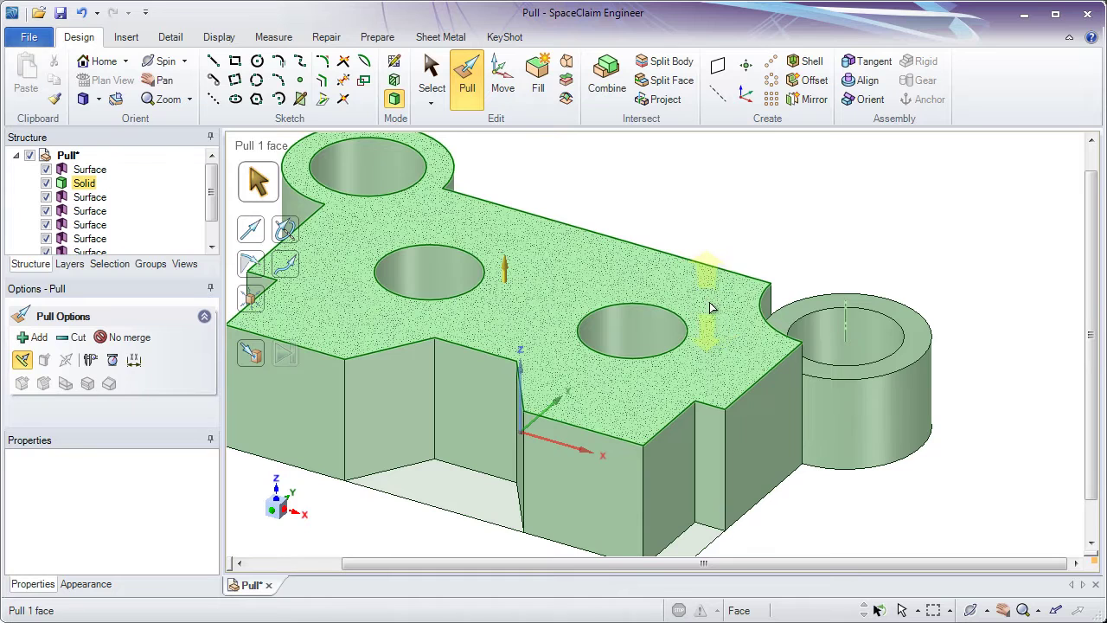
{"action": "left_click", "coordinate": [805, 370]}
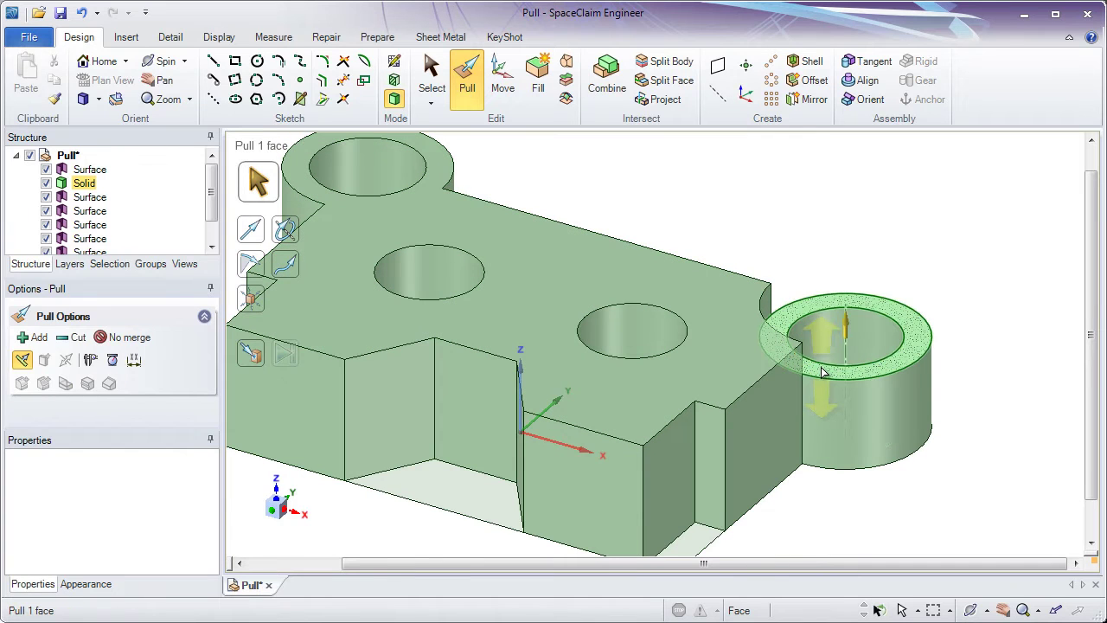
{"action": "left_click", "coordinate": [663, 217]}
{"action": "left_click", "coordinate": [504, 275]}
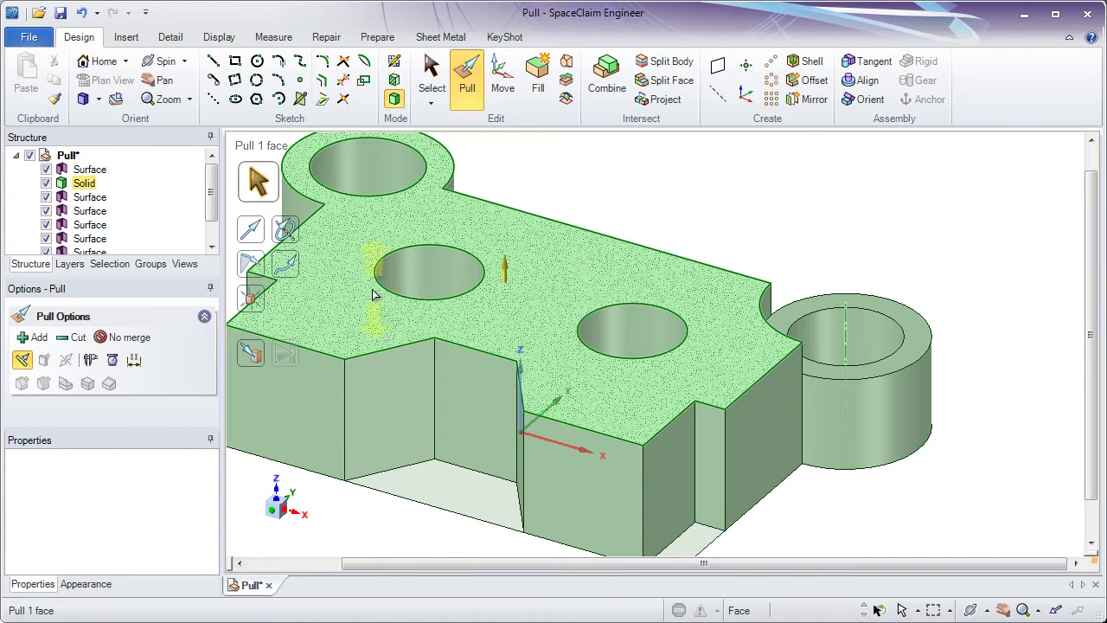
{"action": "left_click", "coordinate": [355, 309]}
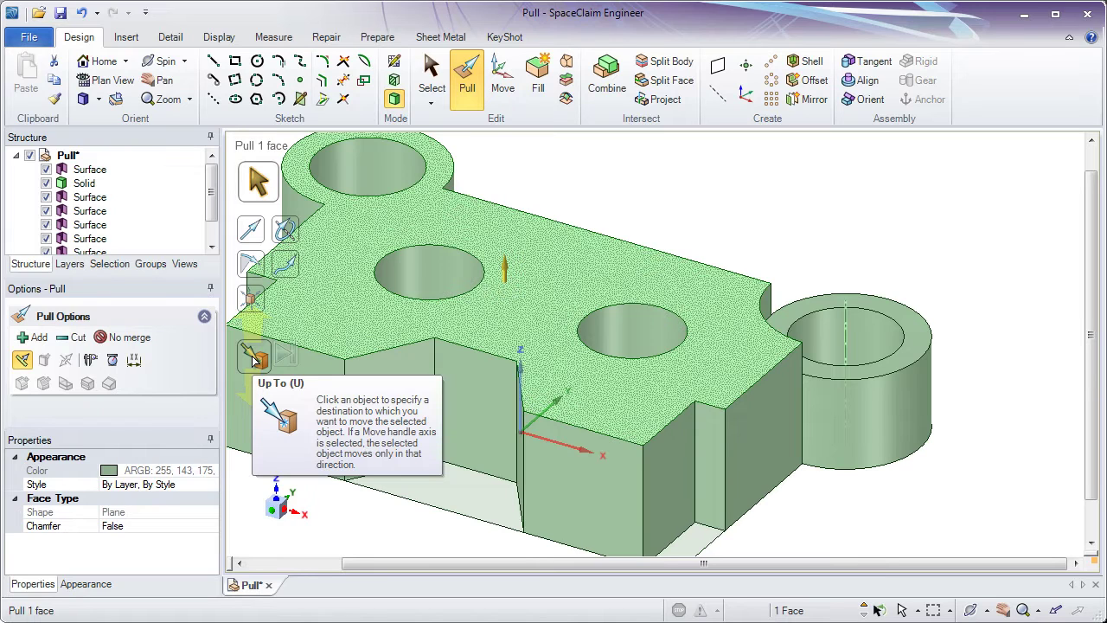
{"action": "left_click", "coordinate": [256, 362]}
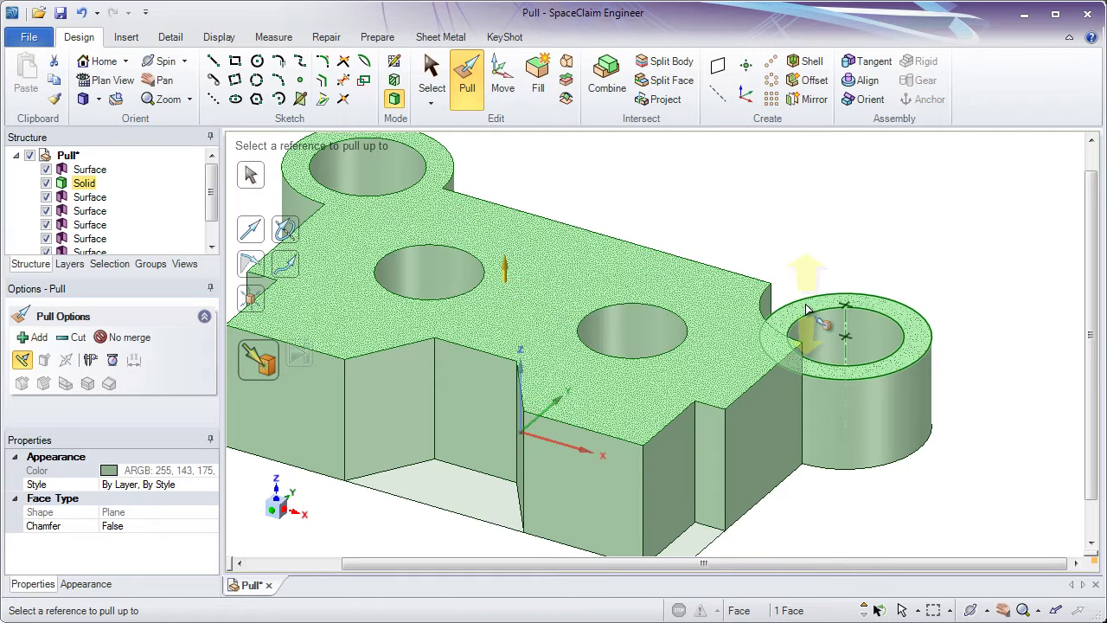
{"action": "key", "text": "Escape"}
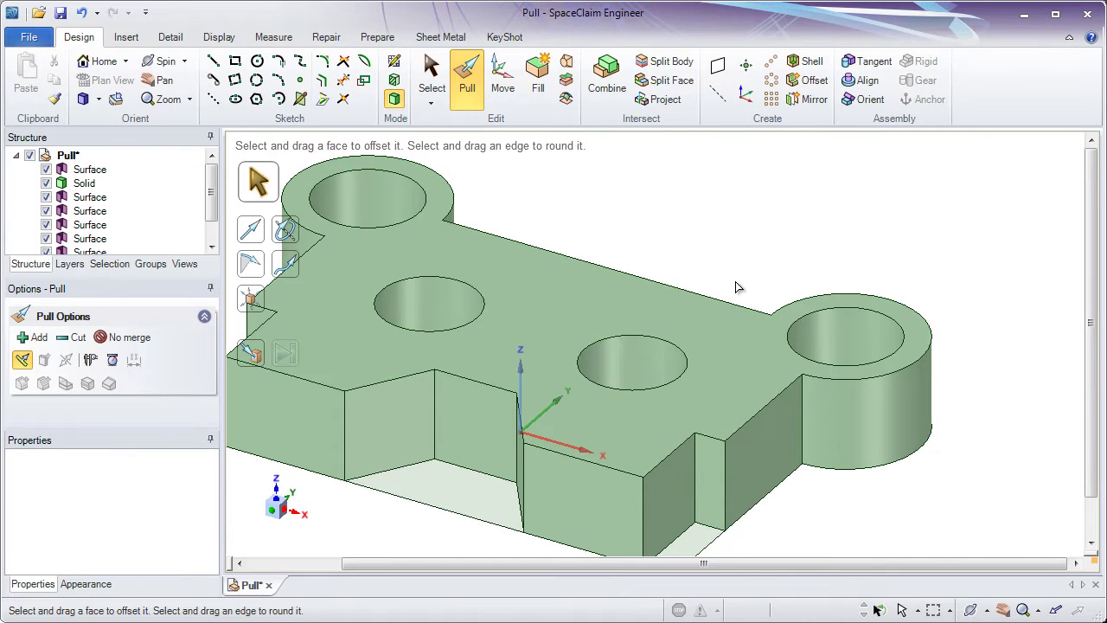
{"action": "left_click", "coordinate": [736, 286]}
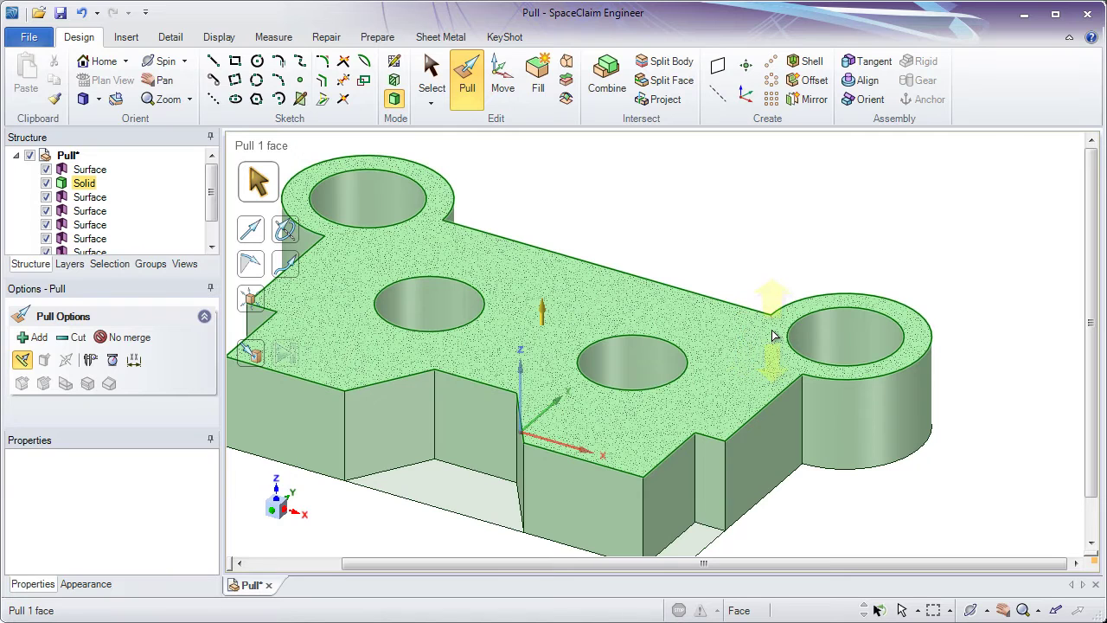
{"action": "left_click", "coordinate": [801, 384]}
{"action": "left_click", "coordinate": [799, 377]}
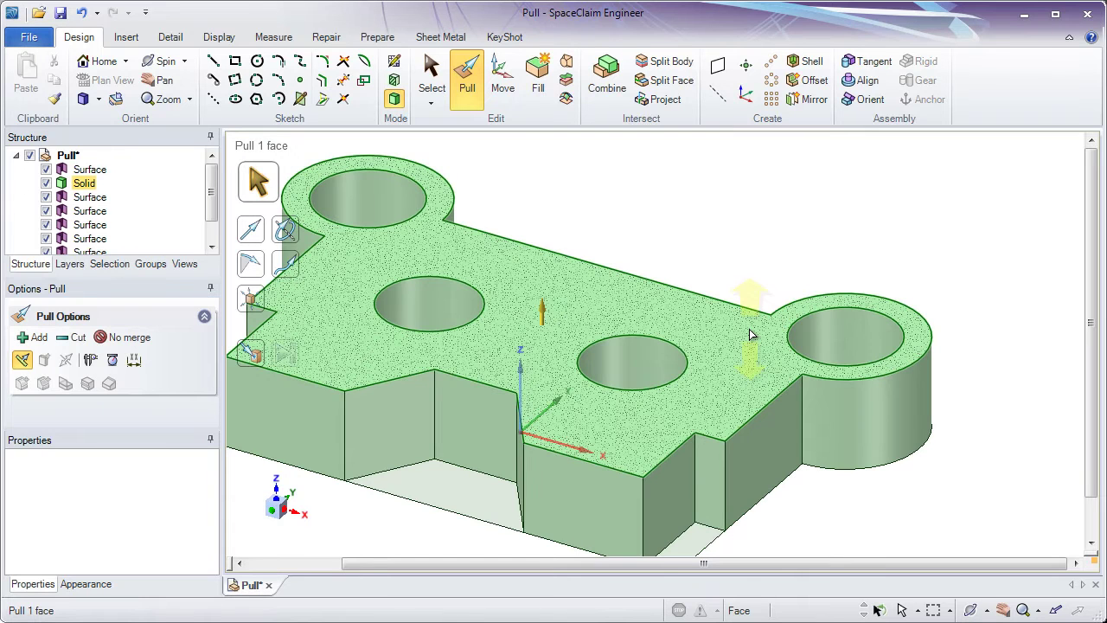
{"action": "middle_click_drag", "start_coordinate": [750, 335], "coordinate": [679, 264]}
{"action": "left_click", "coordinate": [683, 279]}
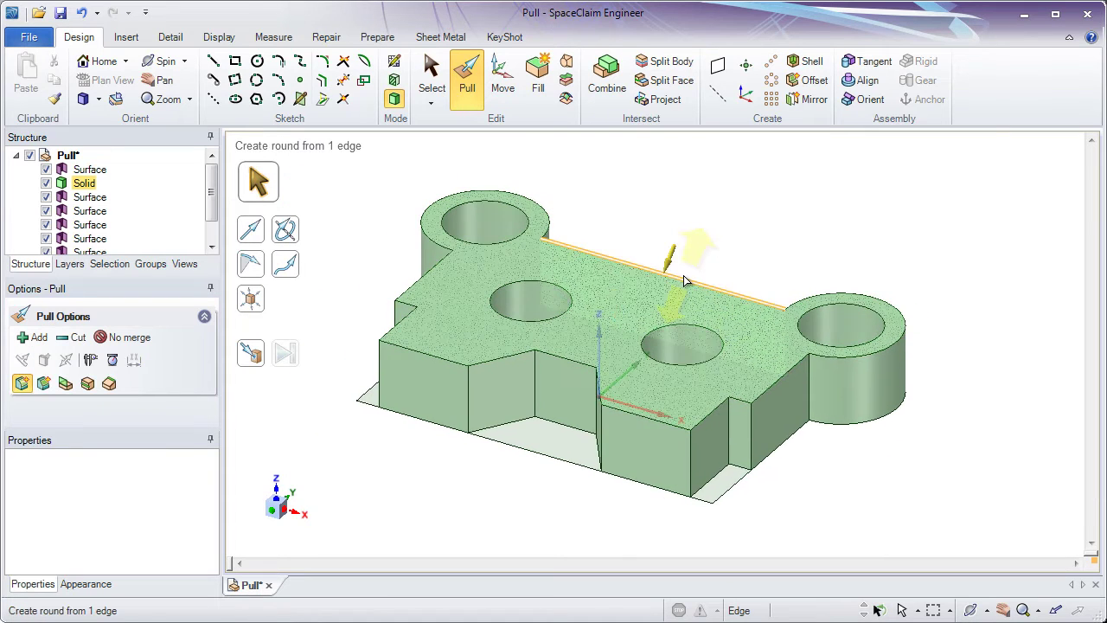
{"action": "key", "text": "Escape"}
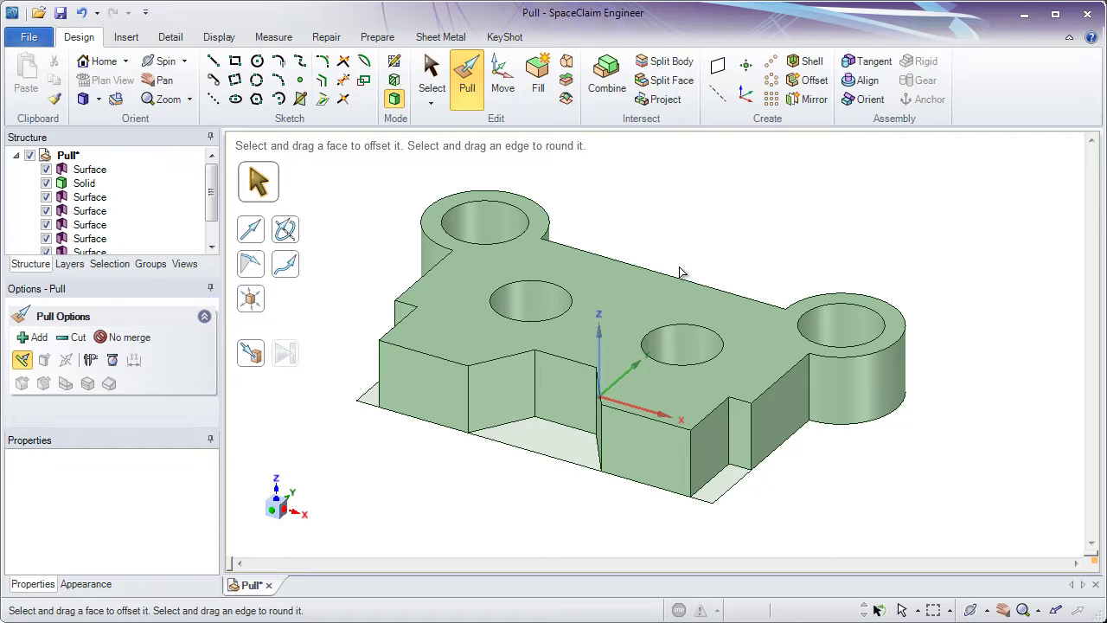
{"action": "left_click", "coordinate": [669, 273]}
Step: Pull the two small flat surfaces at the block's front corners upward together by about 25.79 mm
{"action": "middle_click_drag", "start_coordinate": [494, 320], "coordinate": [514, 383]}
{"action": "left_click", "coordinate": [426, 378]}
{"action": "left_click", "coordinate": [369, 392]}
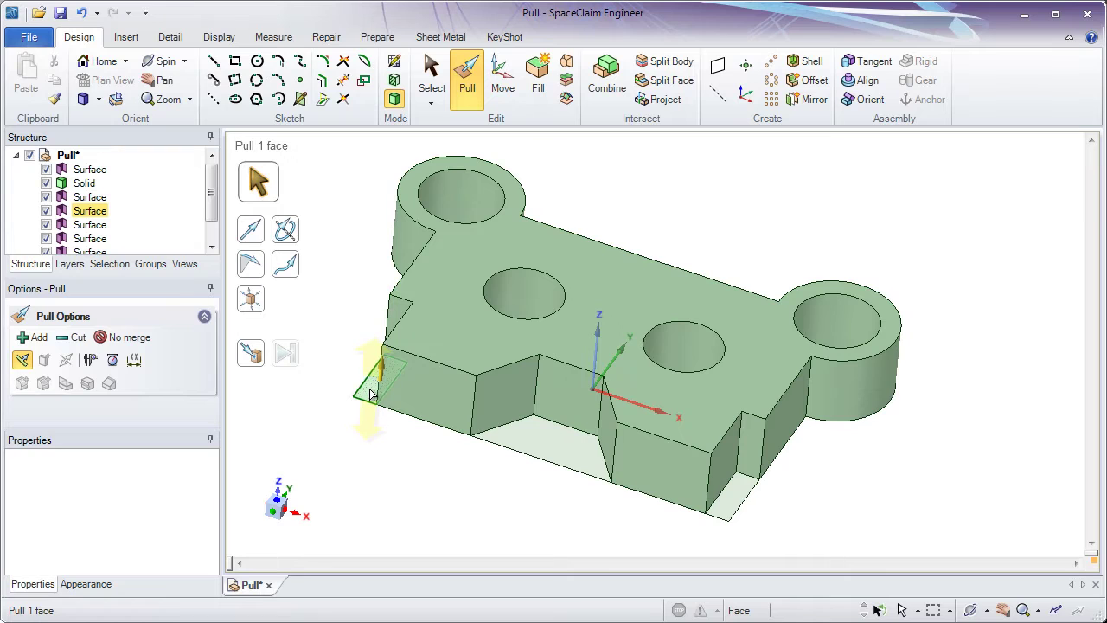
{"action": "left_click", "coordinate": [370, 393]}
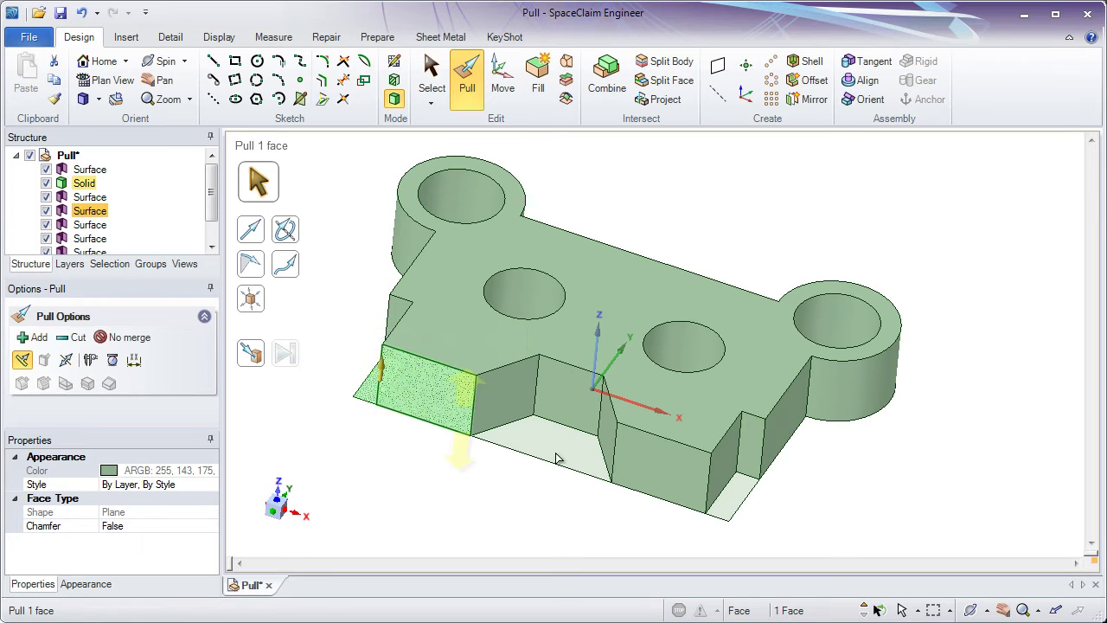
{"action": "left_click", "coordinate": [732, 508], "text": "ctrl"}
{"action": "left_click", "coordinate": [732, 508], "text": "ctrl"}
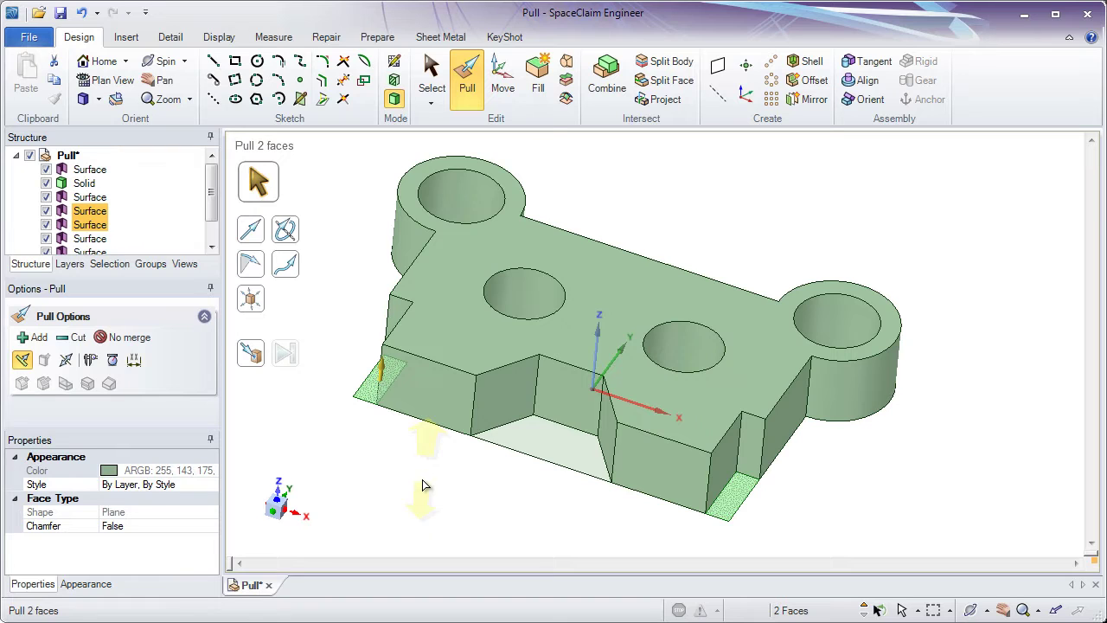
{"action": "left_click_drag", "start_coordinate": [424, 485], "coordinate": [424, 433]}
{"action": "middle_click_drag", "start_coordinate": [433, 465], "coordinate": [409, 479]}
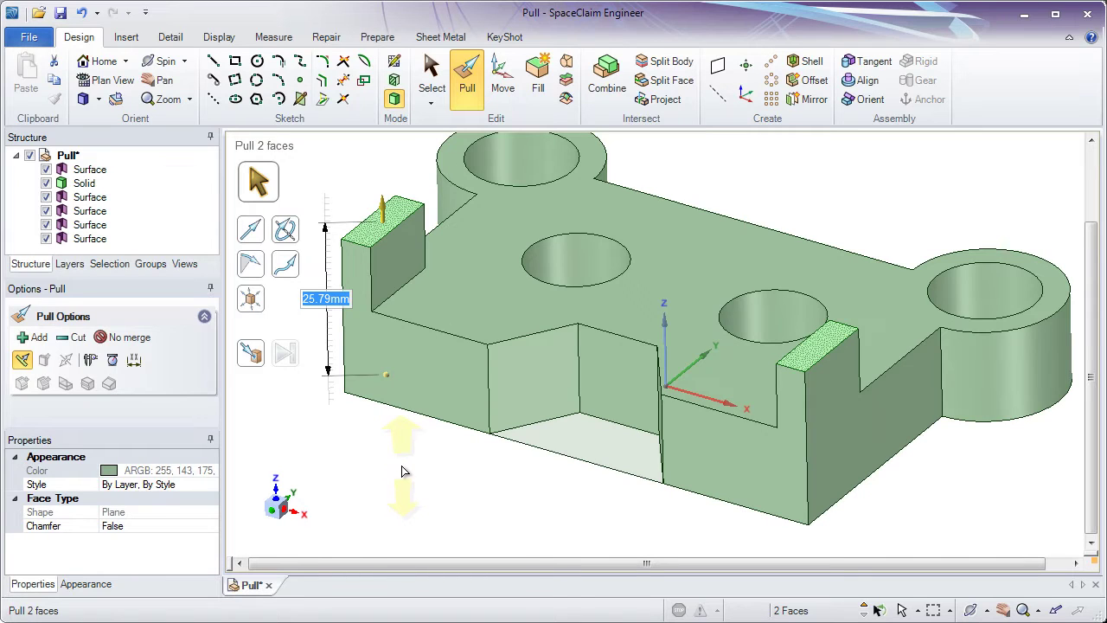
{"action": "left_click", "coordinate": [401, 470]}
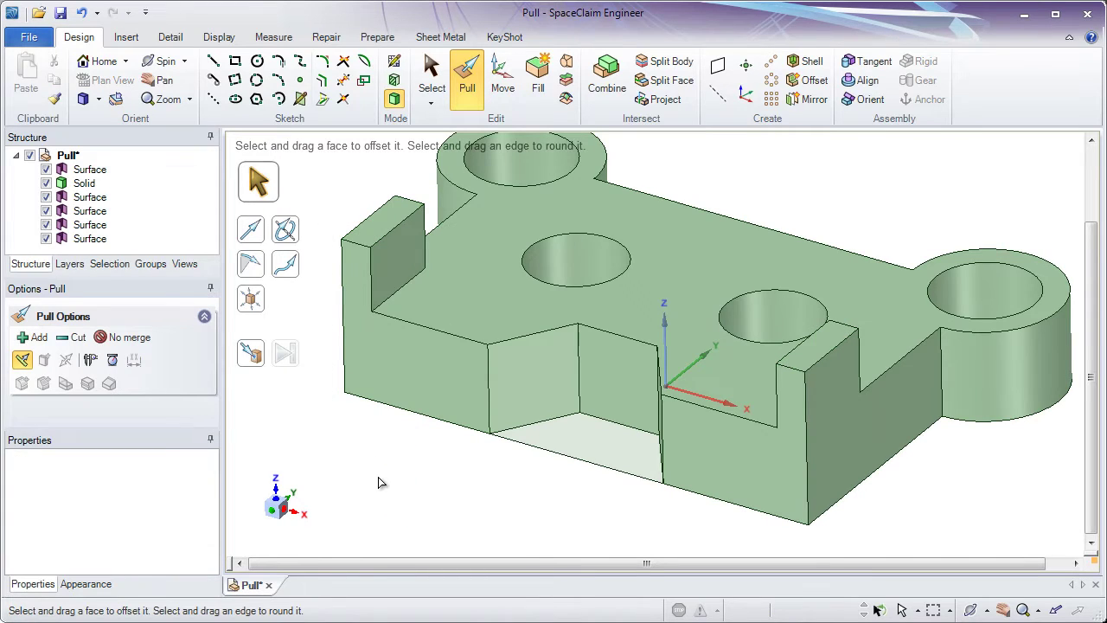
Step: Select the top faces of both raised corner tabs and add a Pull ruler dimension referenced to the block's top face
{"action": "left_click", "coordinate": [385, 232]}
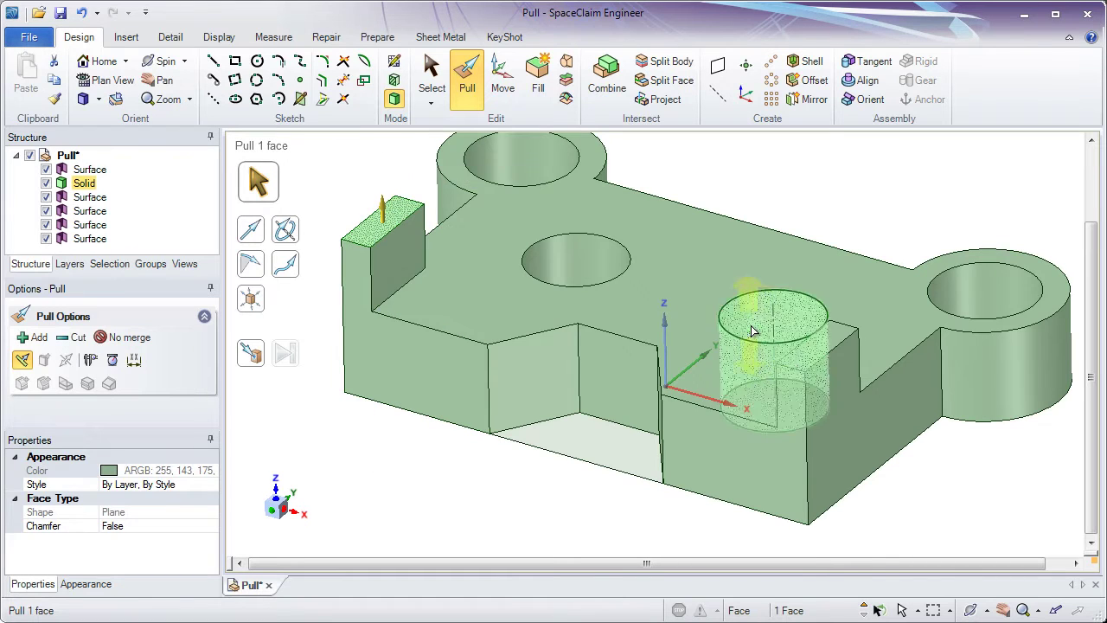
{"action": "left_click", "coordinate": [800, 368], "text": "ctrl"}
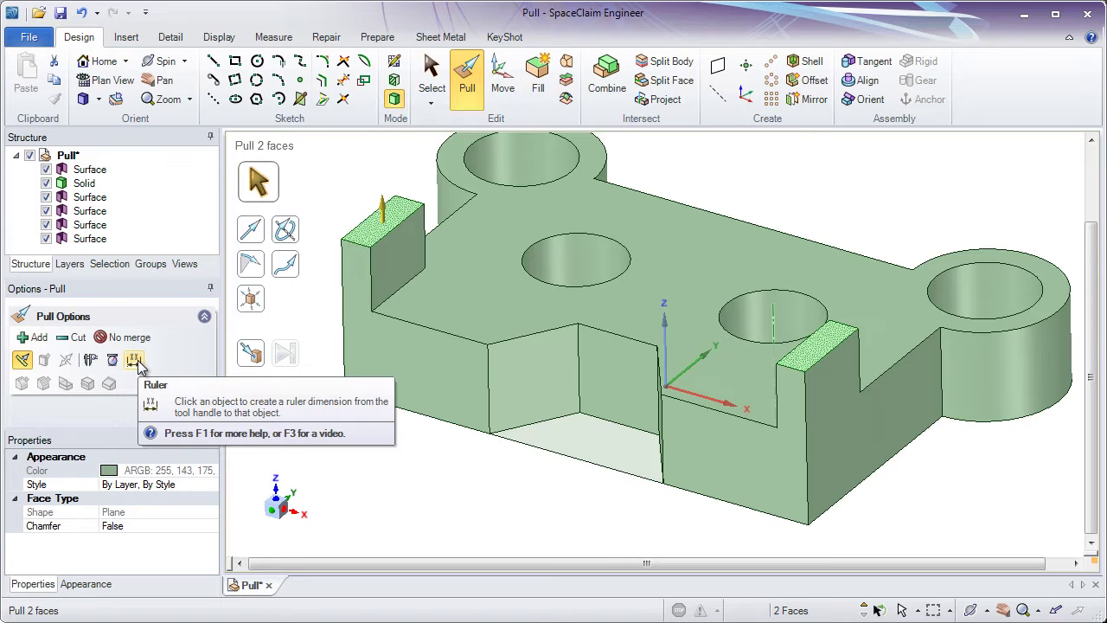
{"action": "left_click", "coordinate": [135, 360]}
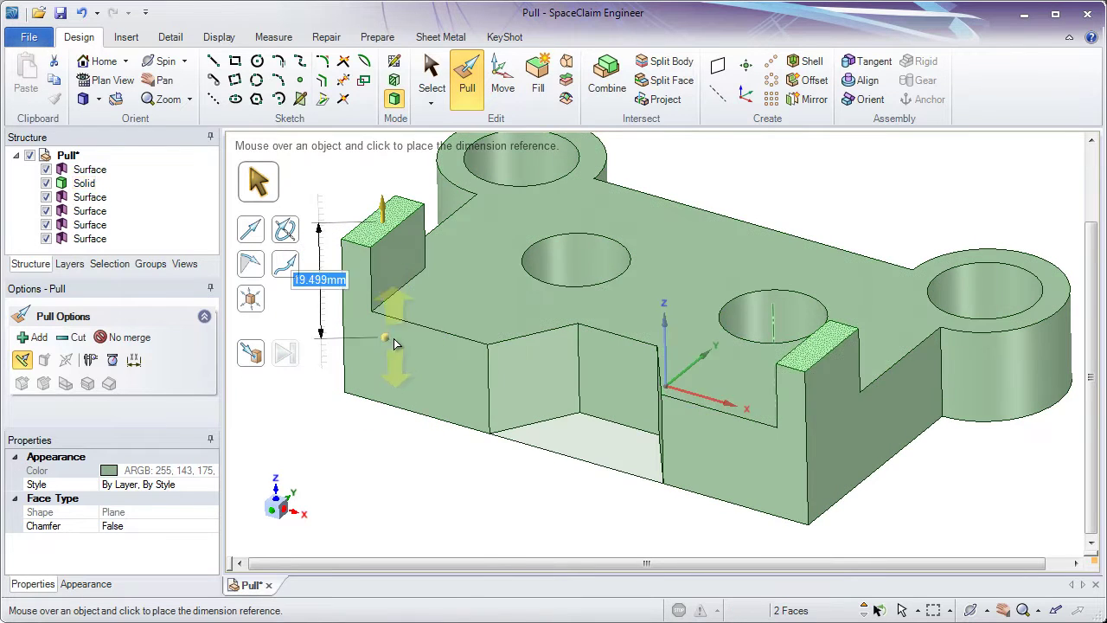
{"action": "left_click", "coordinate": [421, 321]}
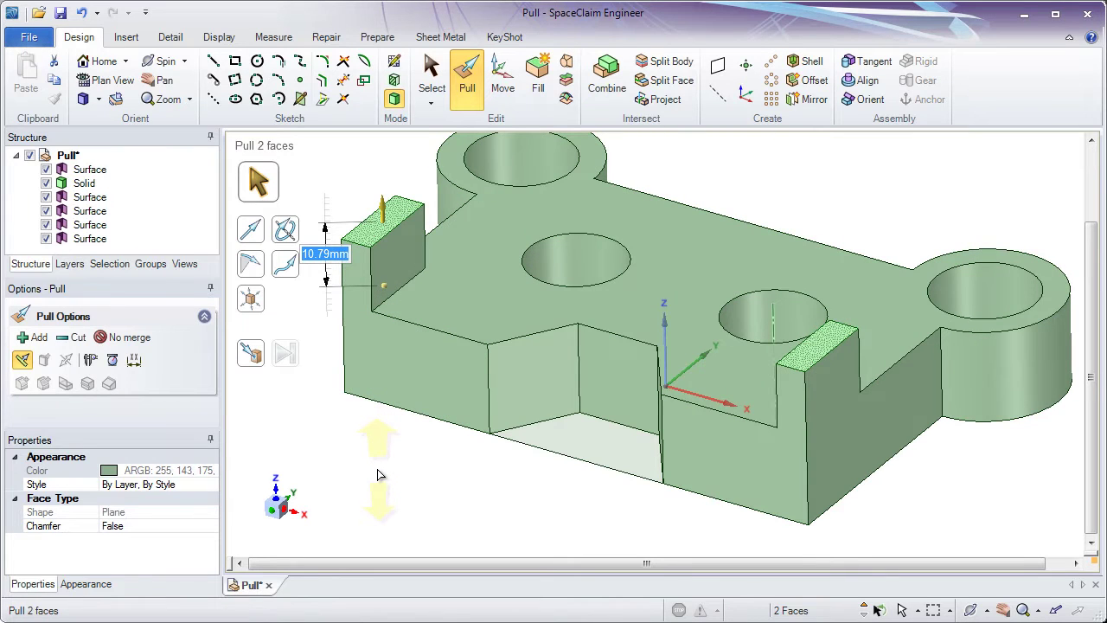
Step: Set the ruler dimension of both corner tabs to 5 mm above the block's top face
{"action": "type", "text": "3"}
{"action": "key", "text": "Return"}
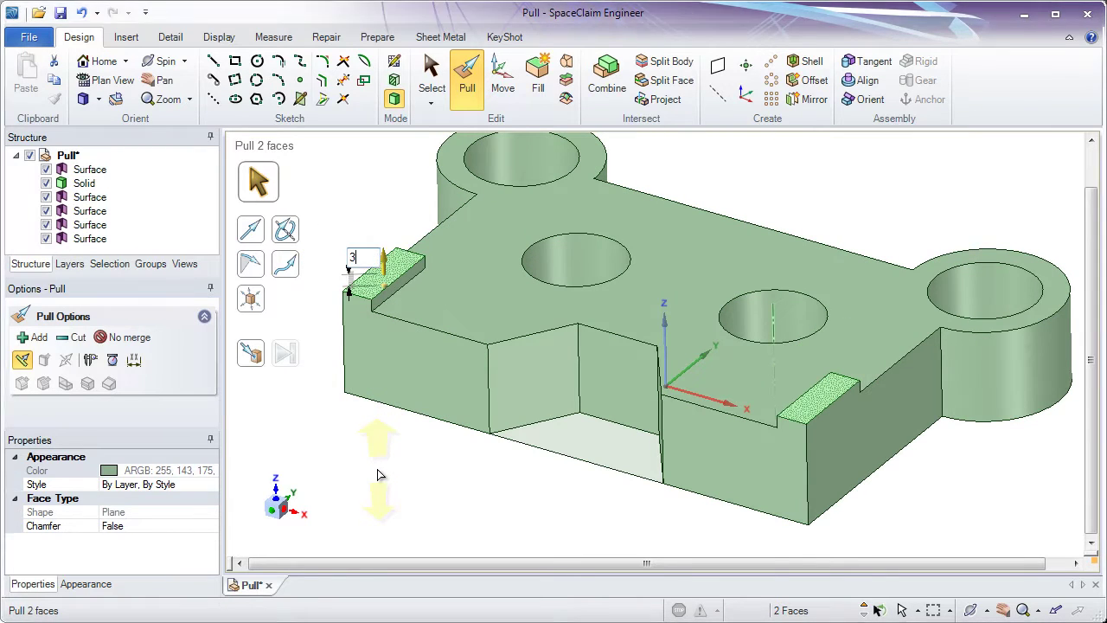
{"action": "type", "text": "5"}
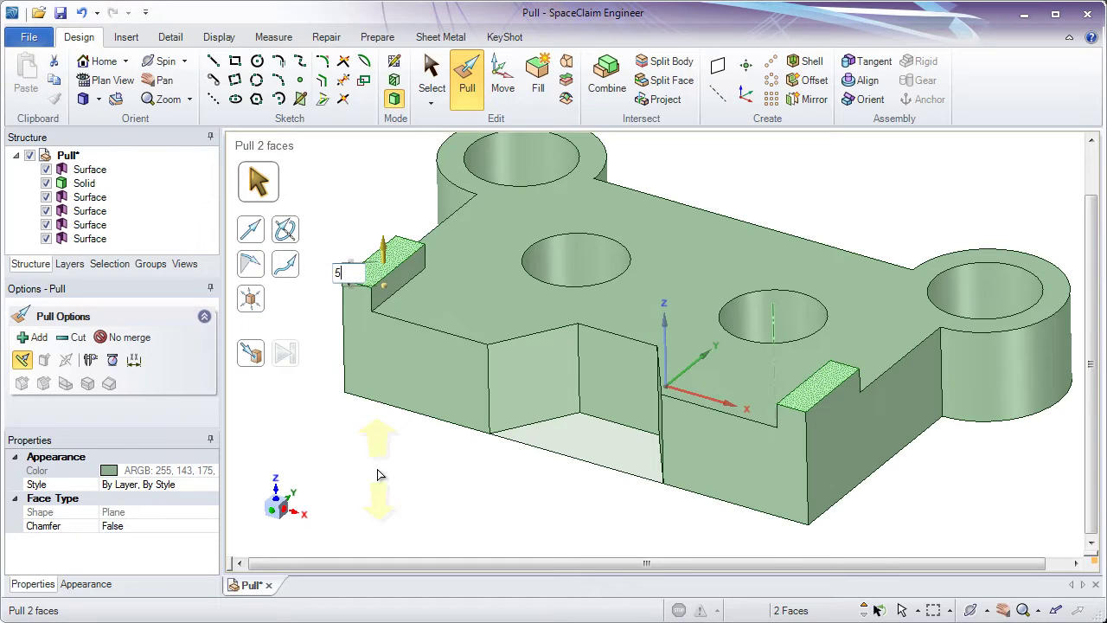
{"action": "key", "text": "Return"}
{"action": "key", "text": "Return"}
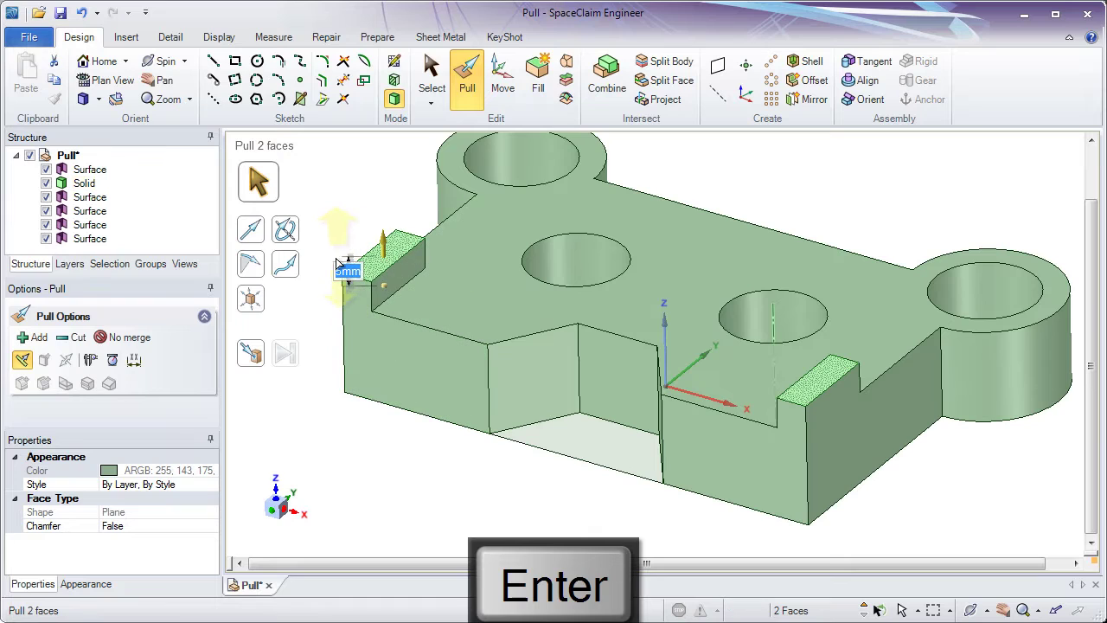
{"action": "key", "text": "Return"}
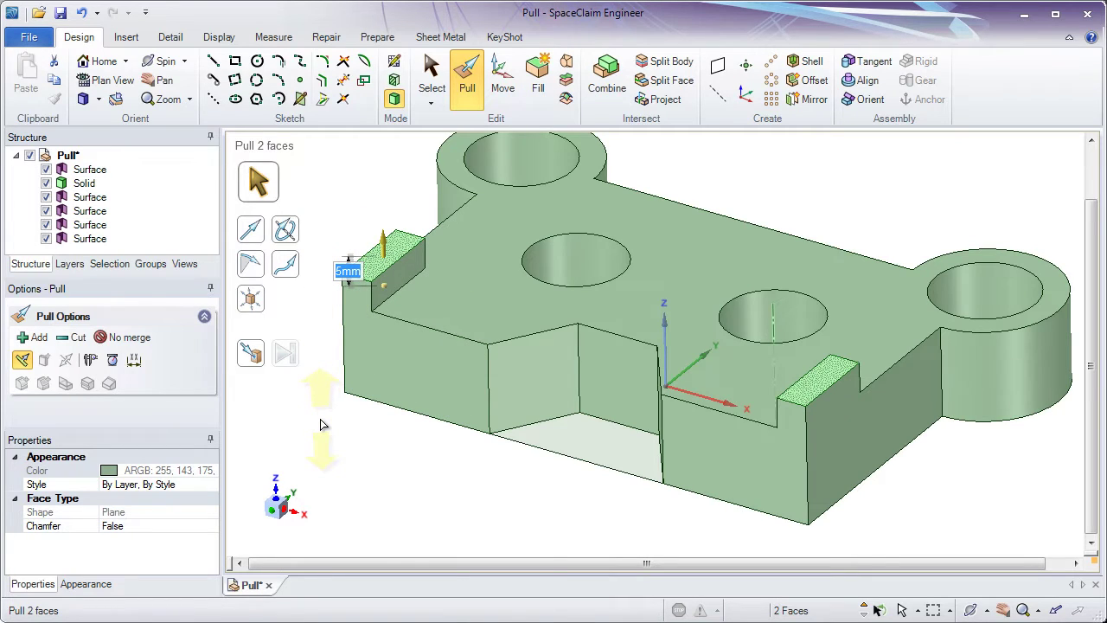
{"action": "left_click", "coordinate": [320, 419]}
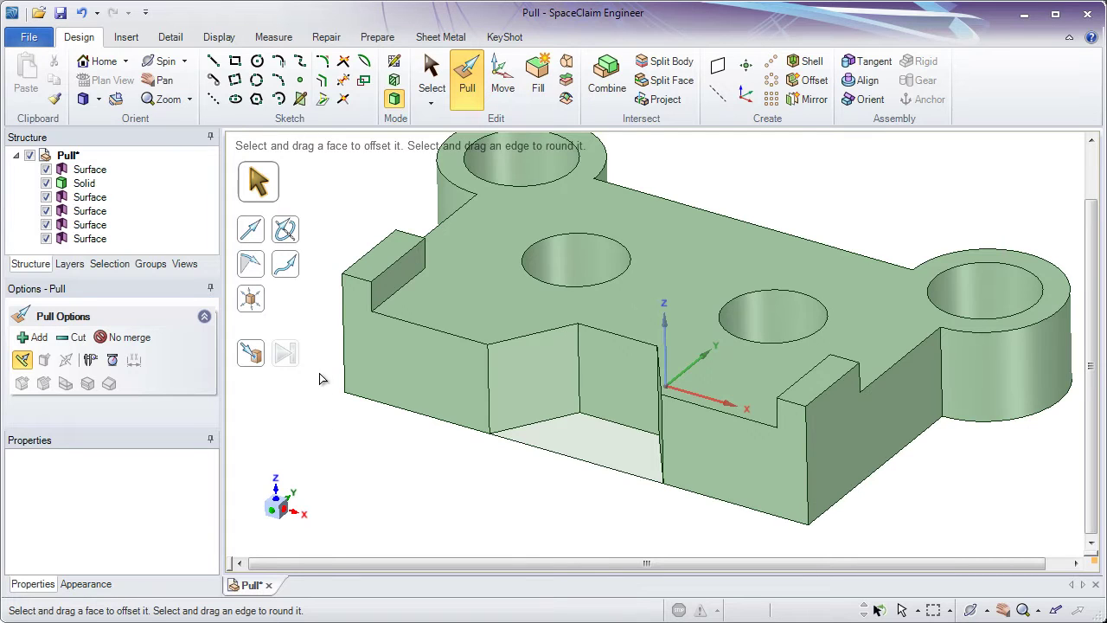
Step: Hide the solid and examine the flat surface bodies left over from the sketch
{"action": "middle_click_drag", "start_coordinate": [319, 379], "coordinate": [321, 372]}
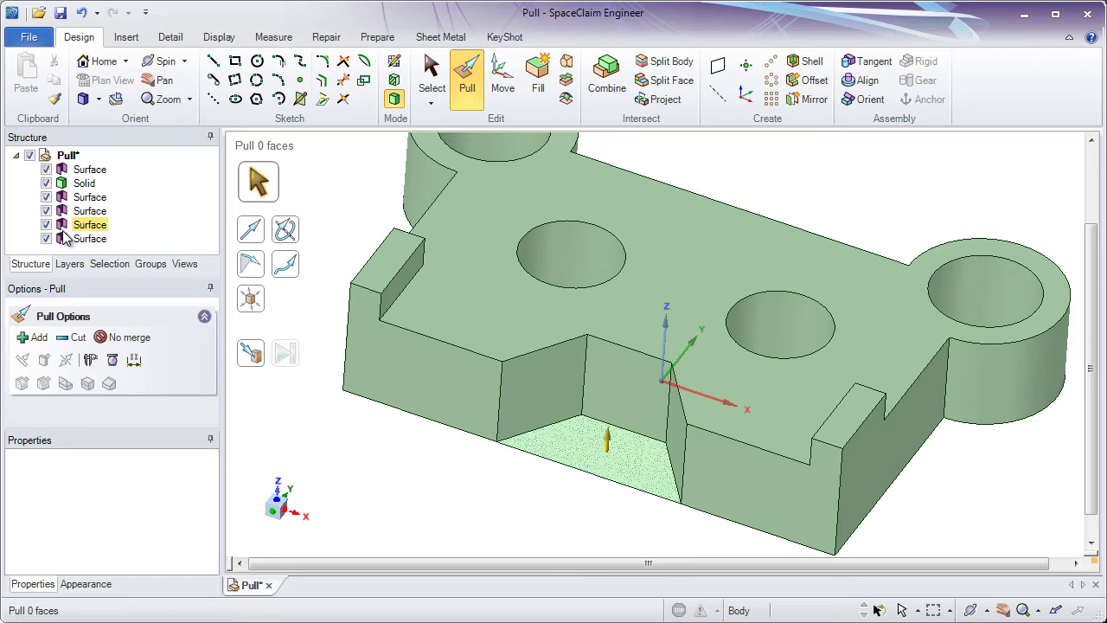
{"action": "left_click", "coordinate": [47, 184]}
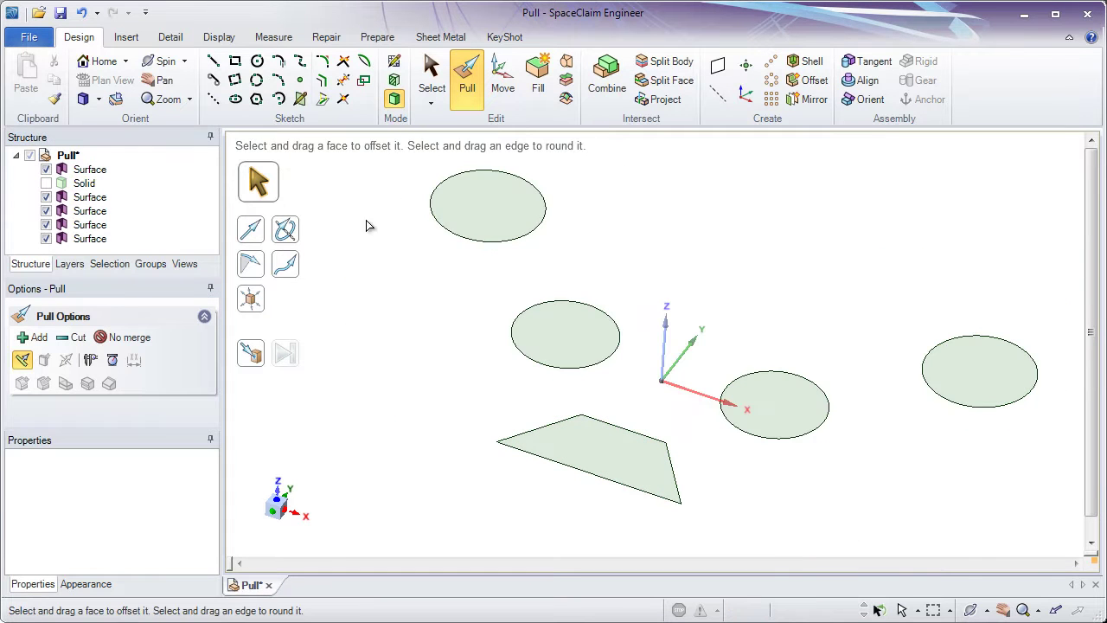
{"action": "left_click", "coordinate": [779, 400]}
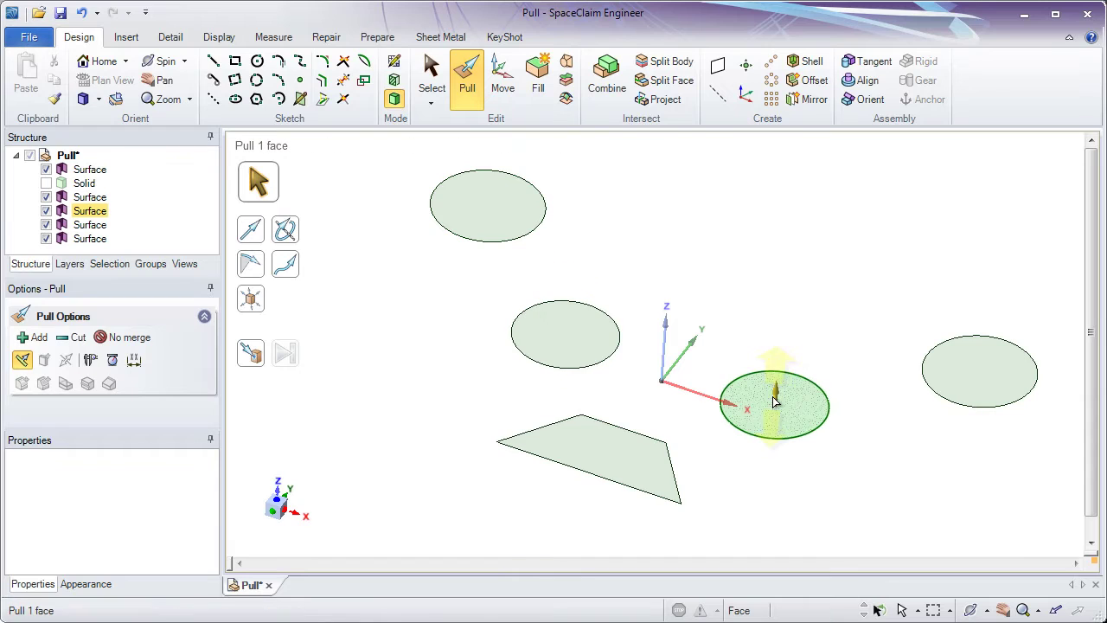
{"action": "left_click", "coordinate": [586, 451]}
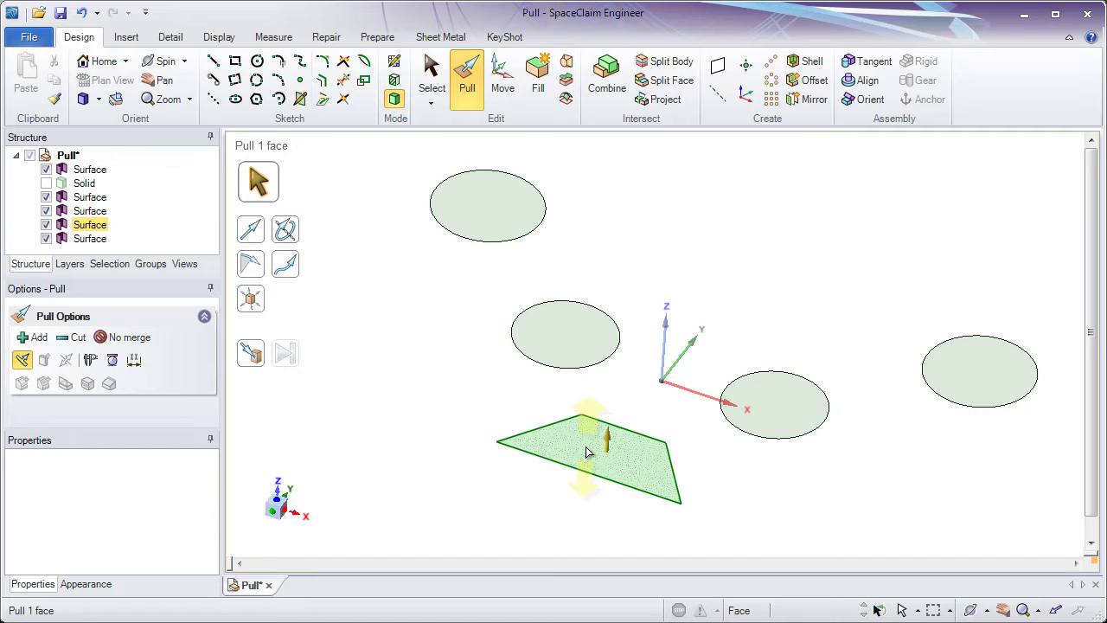
{"action": "left_click", "coordinate": [415, 355]}
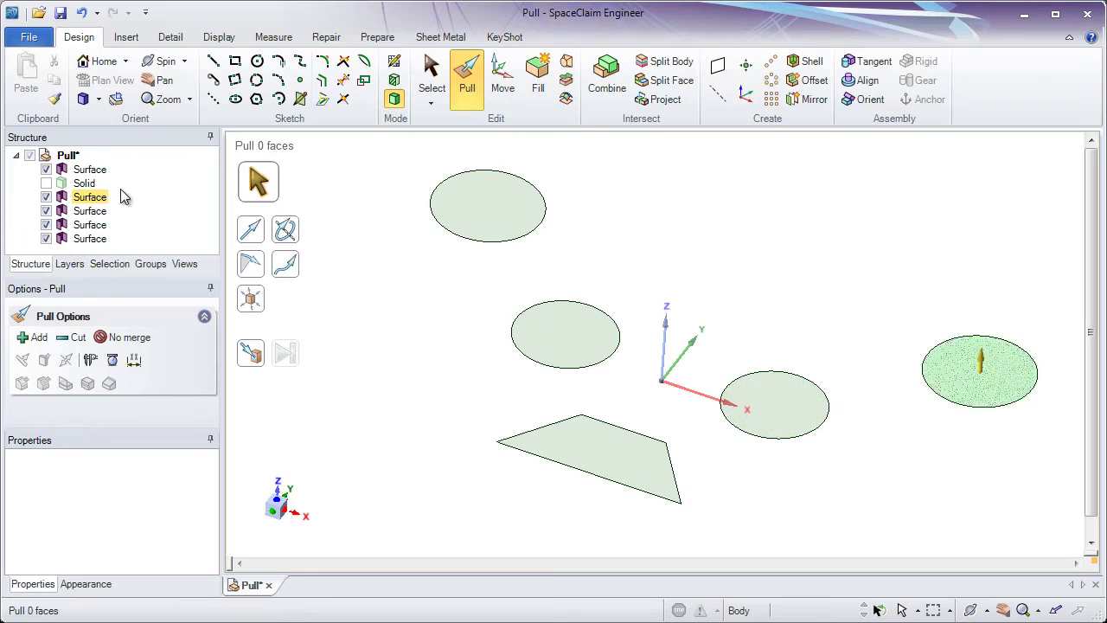
Step: Delete all five leftover surface bodies and show the solid again
{"action": "right_click", "coordinate": [101, 176]}
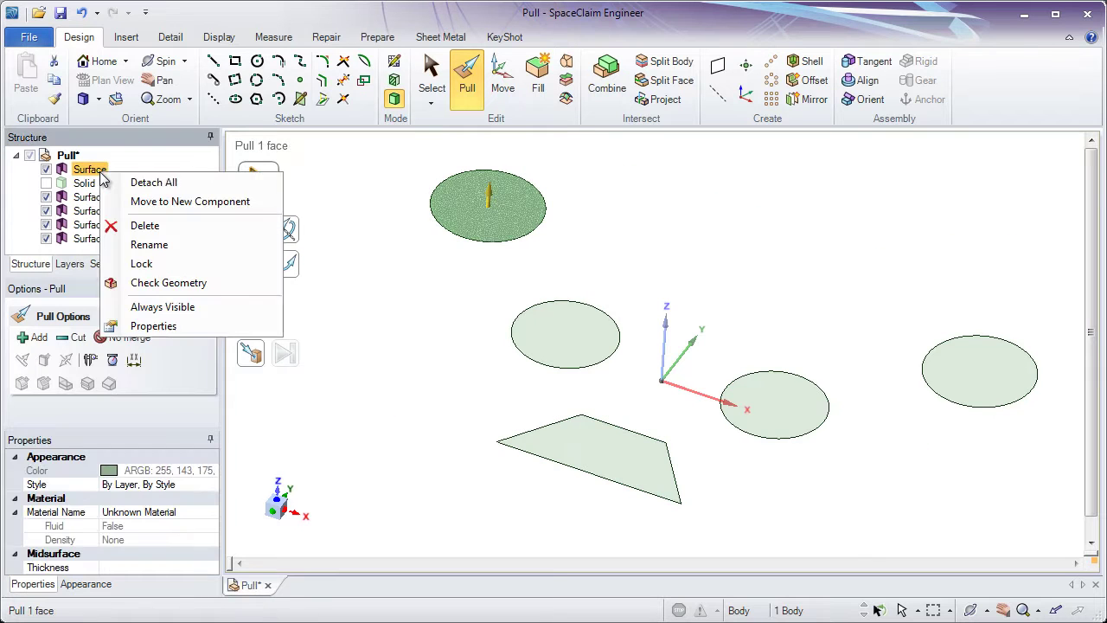
{"action": "left_click", "coordinate": [143, 225]}
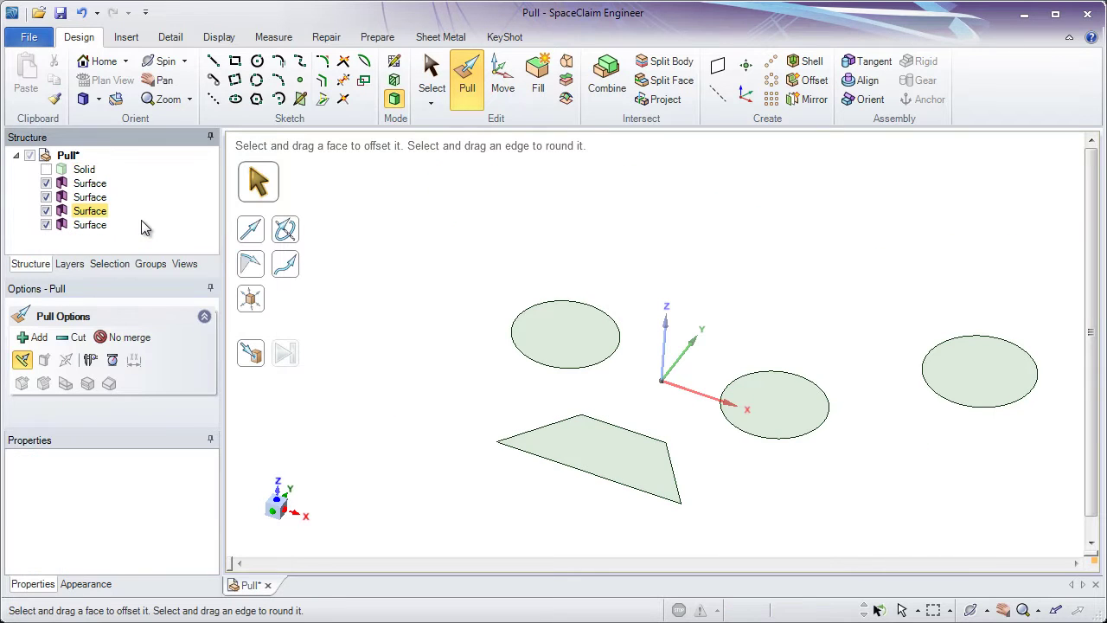
{"action": "left_click", "coordinate": [97, 188]}
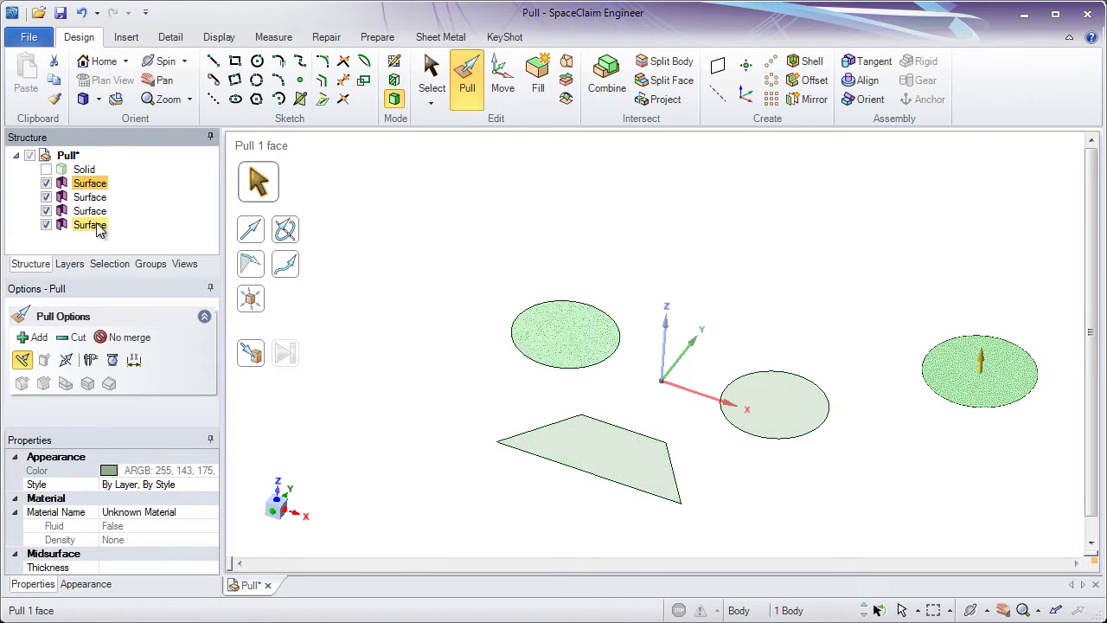
{"action": "left_click", "coordinate": [97, 227], "text": "shift"}
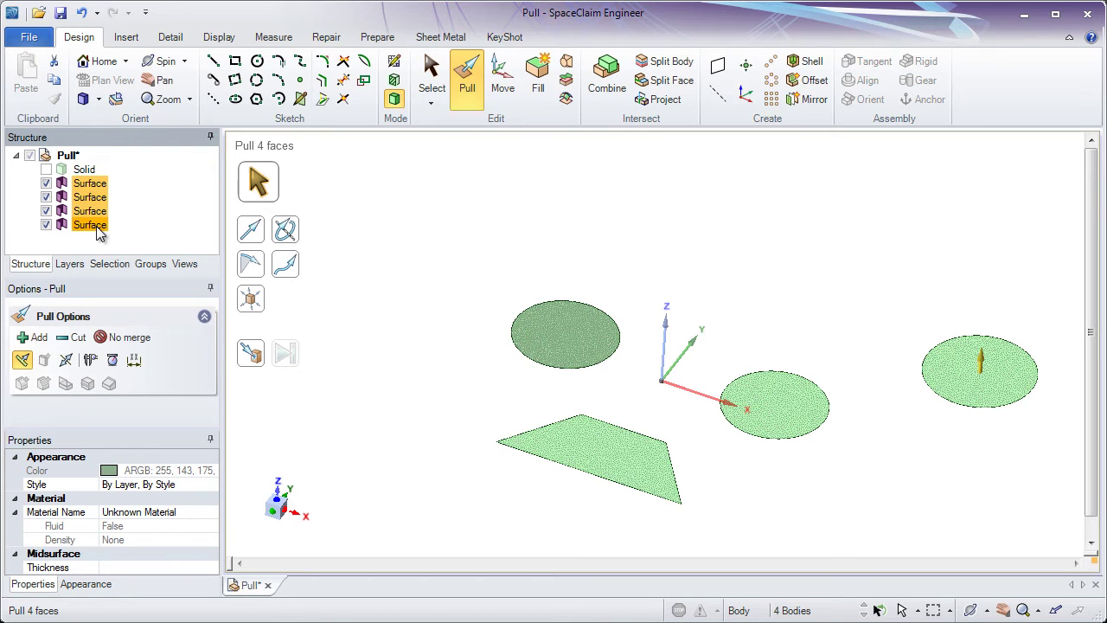
{"action": "right_click", "coordinate": [98, 228]}
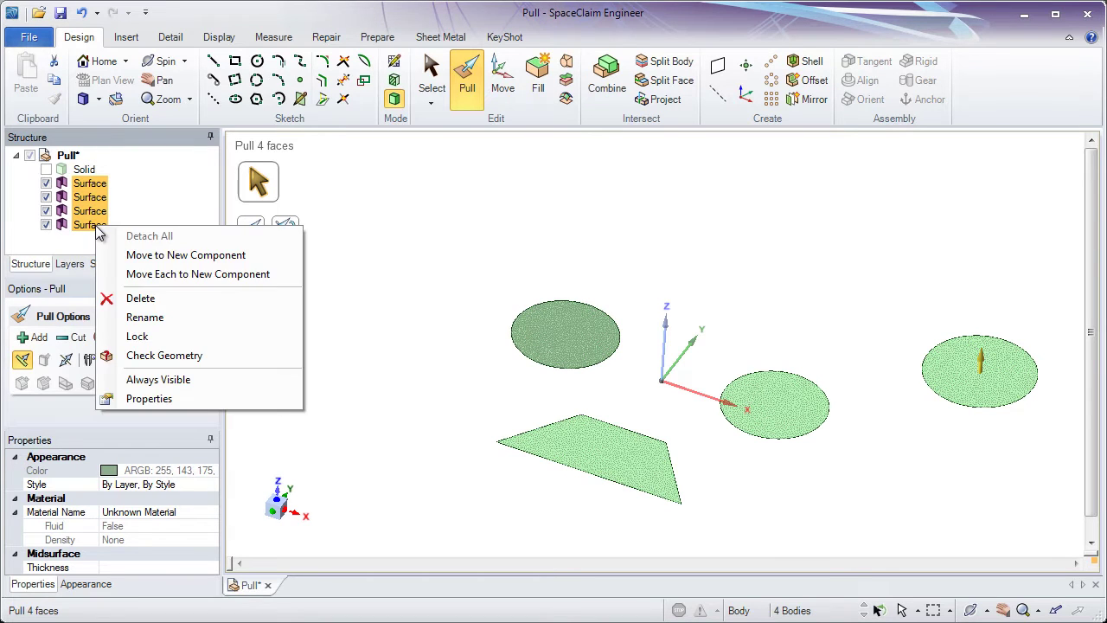
{"action": "left_click", "coordinate": [154, 297]}
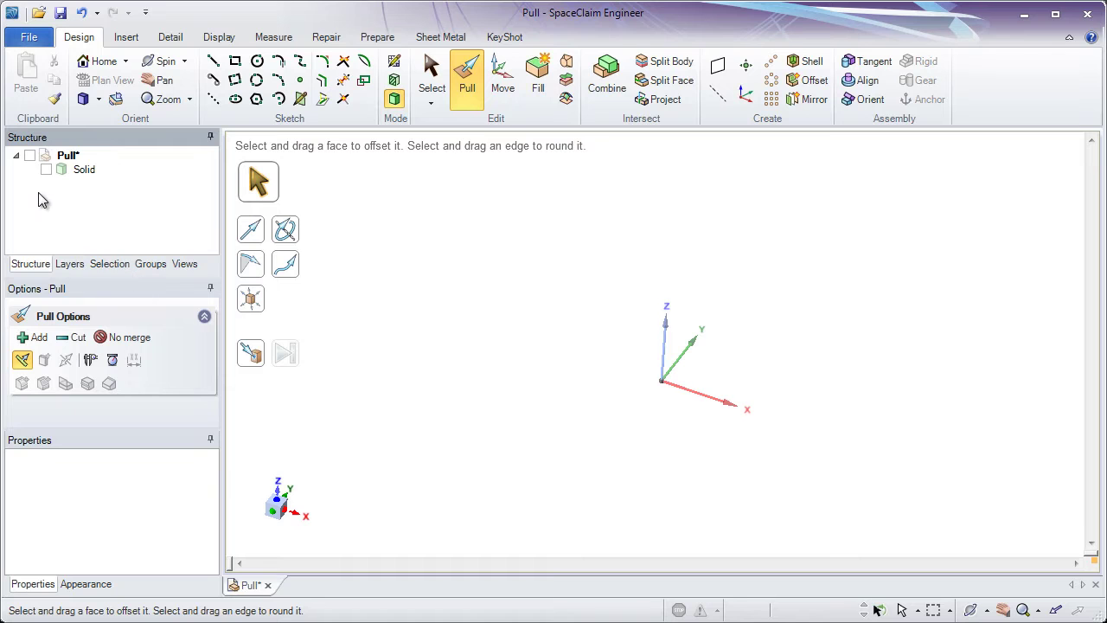
{"action": "left_click", "coordinate": [46, 171]}
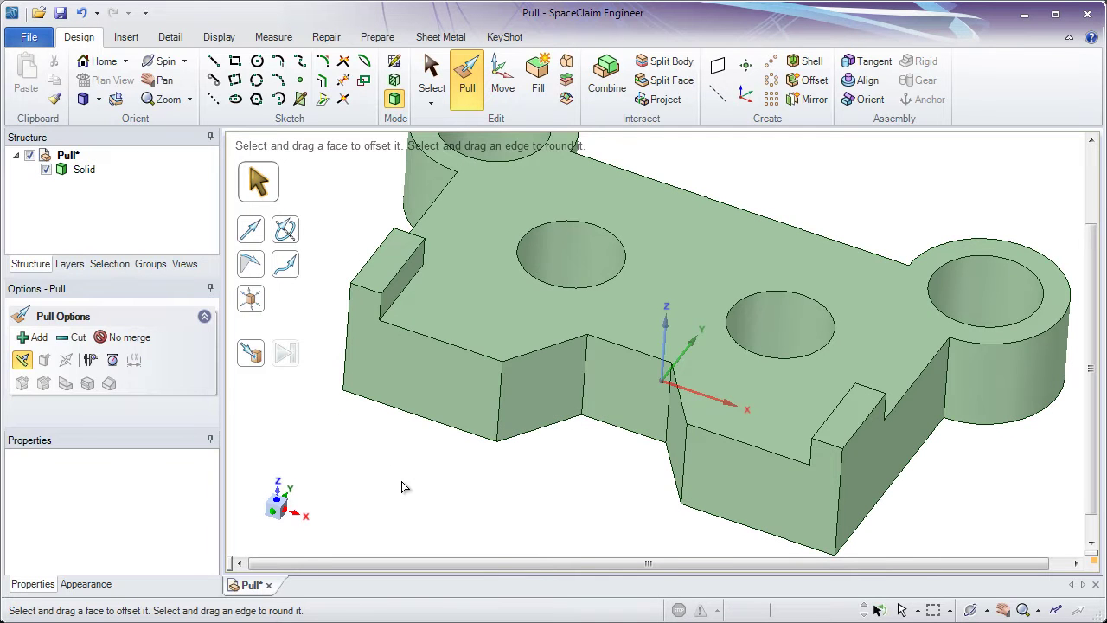
Step: Try to pull the inner side face of the corner tab at the -X end toward the block's middle
{"action": "middle_click_drag", "start_coordinate": [402, 486], "coordinate": [383, 448]}
{"action": "left_click", "coordinate": [391, 317]}
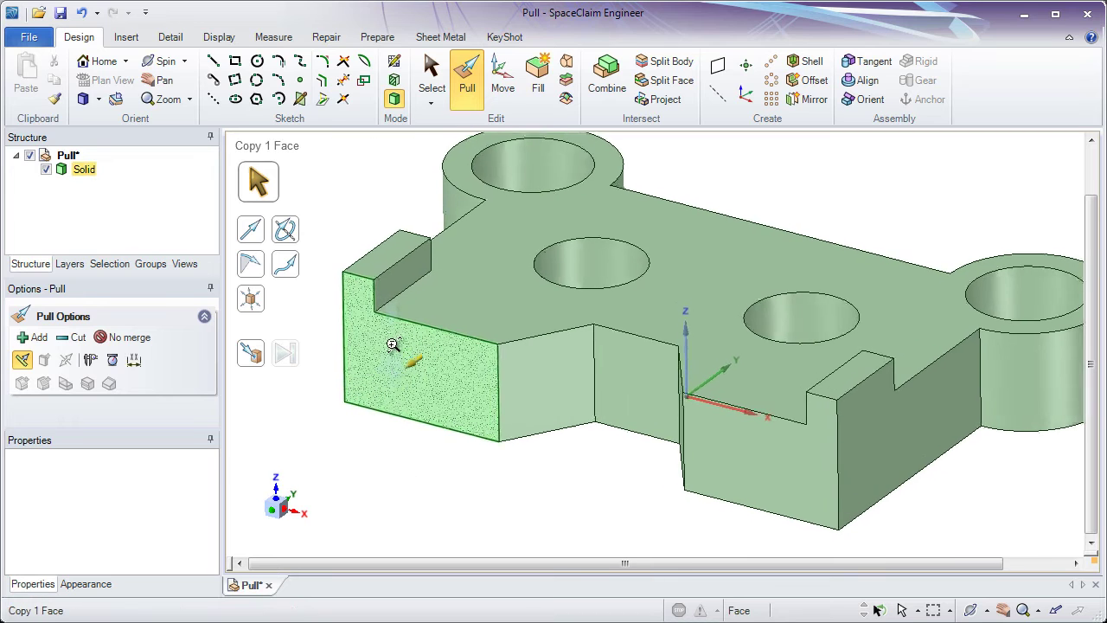
{"action": "scroll", "coordinate": [392, 344], "scroll_direction": "up", "scroll_amount": 2}
{"action": "left_click", "coordinate": [398, 286]}
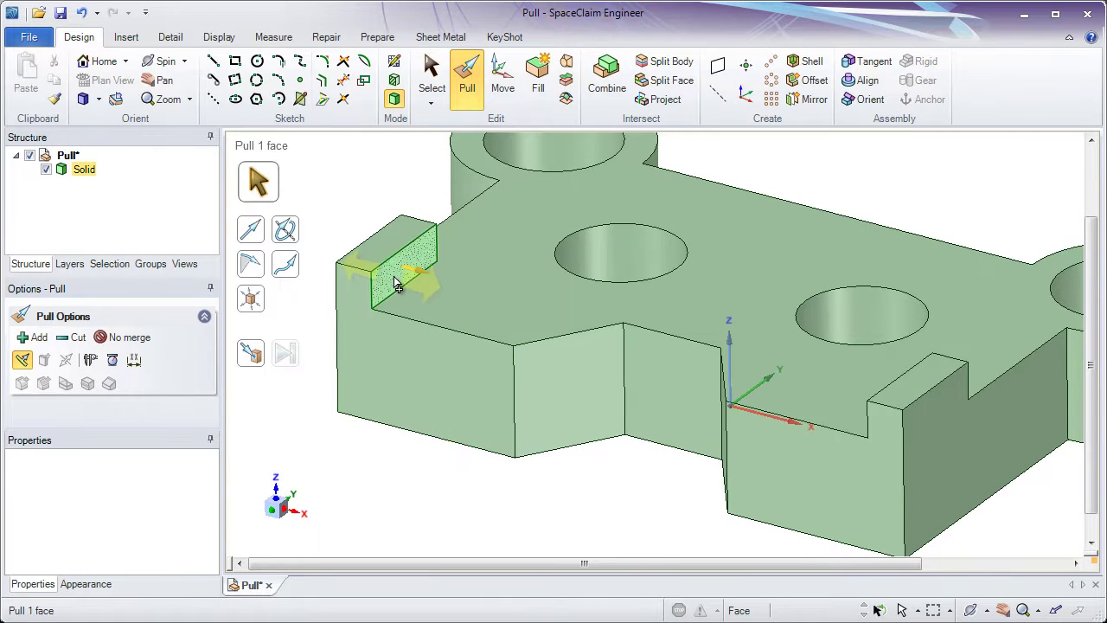
{"action": "left_click_drag", "start_coordinate": [397, 286], "coordinate": [442, 296]}
{"action": "key", "text": "Escape"}
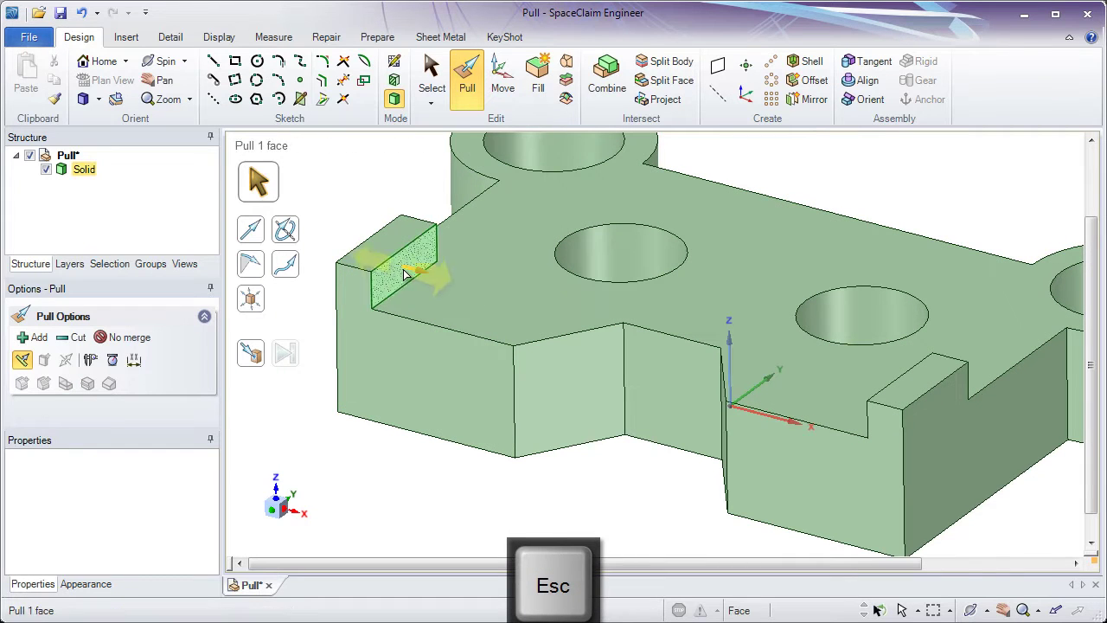
Step: Try to pull the inner side faces of both corner tabs toward each other by about 27.26 mm each
{"action": "left_click", "coordinate": [406, 275]}
{"action": "left_click", "coordinate": [679, 376]}
{"action": "middle_click_drag", "start_coordinate": [684, 371], "coordinate": [865, 406]}
{"action": "left_click", "coordinate": [947, 400], "text": "ctrl"}
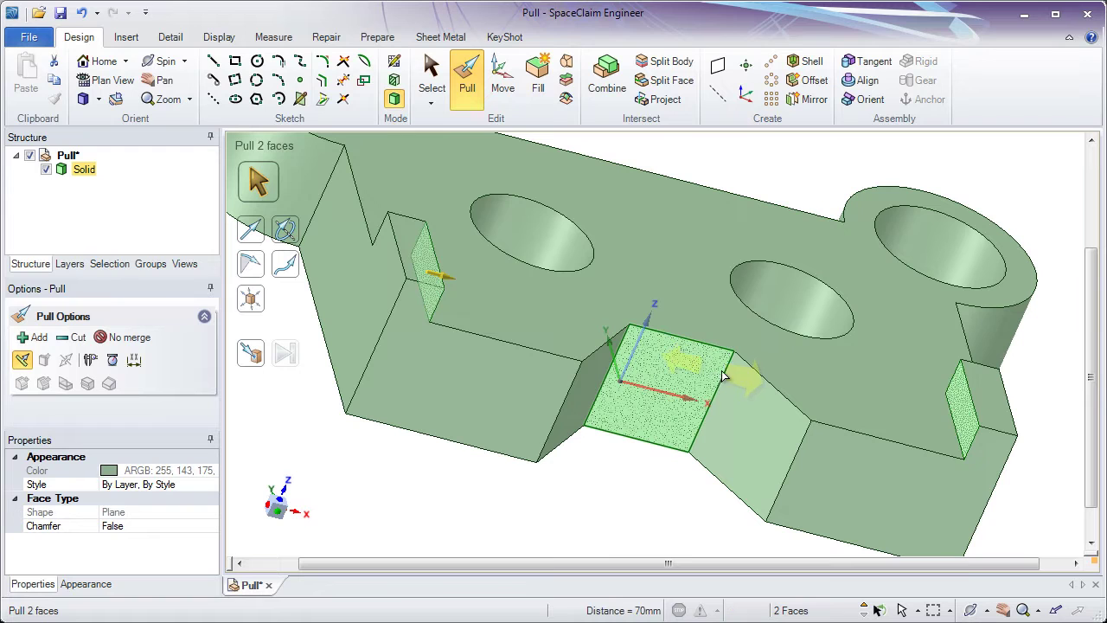
{"action": "left_click_drag", "start_coordinate": [725, 376], "coordinate": [925, 402]}
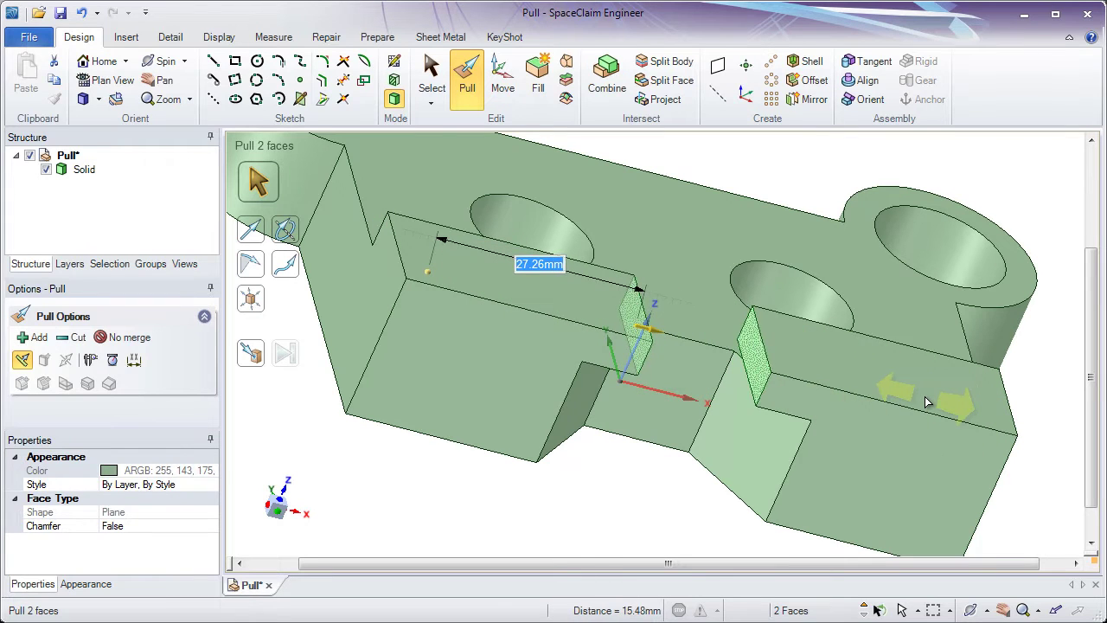
{"action": "key", "text": "Escape"}
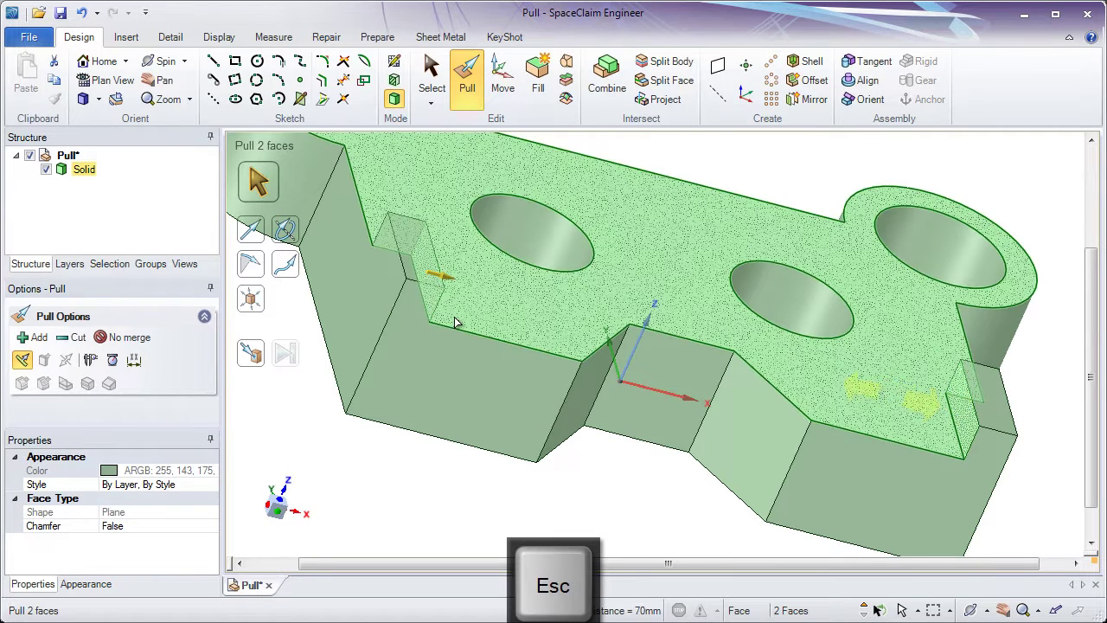
Step: Try to pull the inner side faces and top faces of both corner tabs together as one selection
{"action": "key", "text": "ctrl"}
{"action": "left_click", "coordinate": [418, 260], "text": "ctrl"}
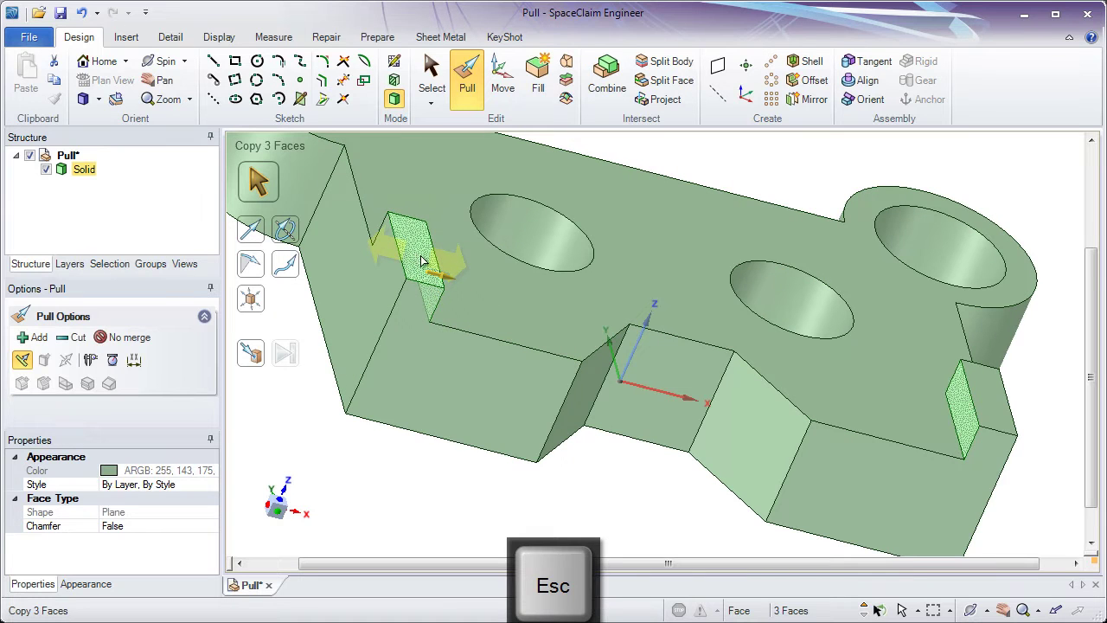
{"action": "left_click", "coordinate": [980, 401], "text": "ctrl"}
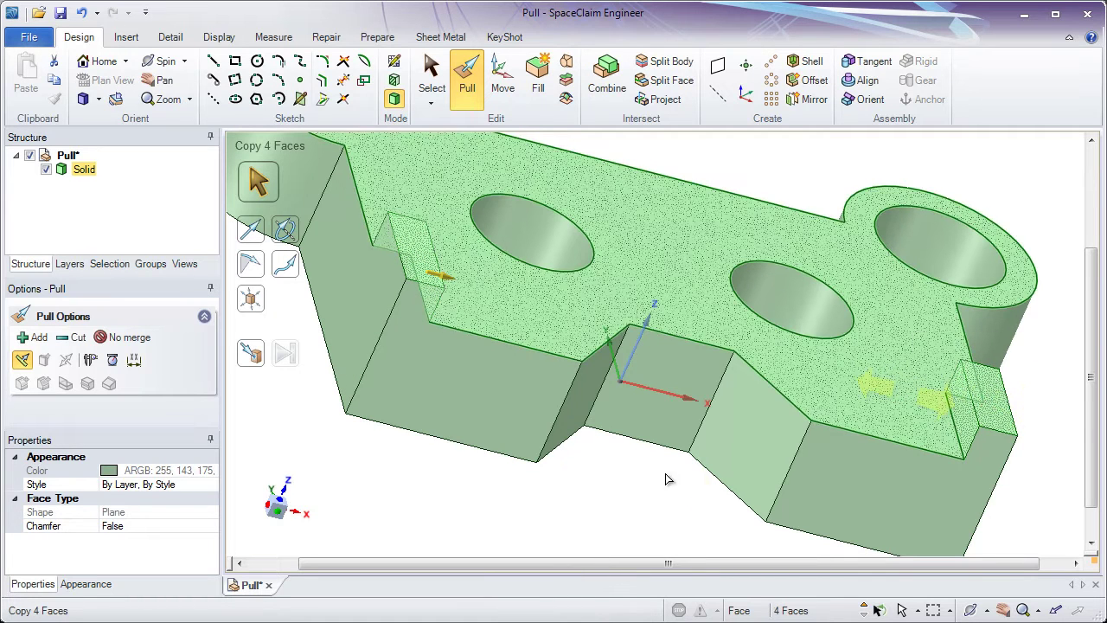
{"action": "left_click_drag", "start_coordinate": [623, 482], "coordinate": [655, 465]}
{"action": "key", "text": "Escape"}
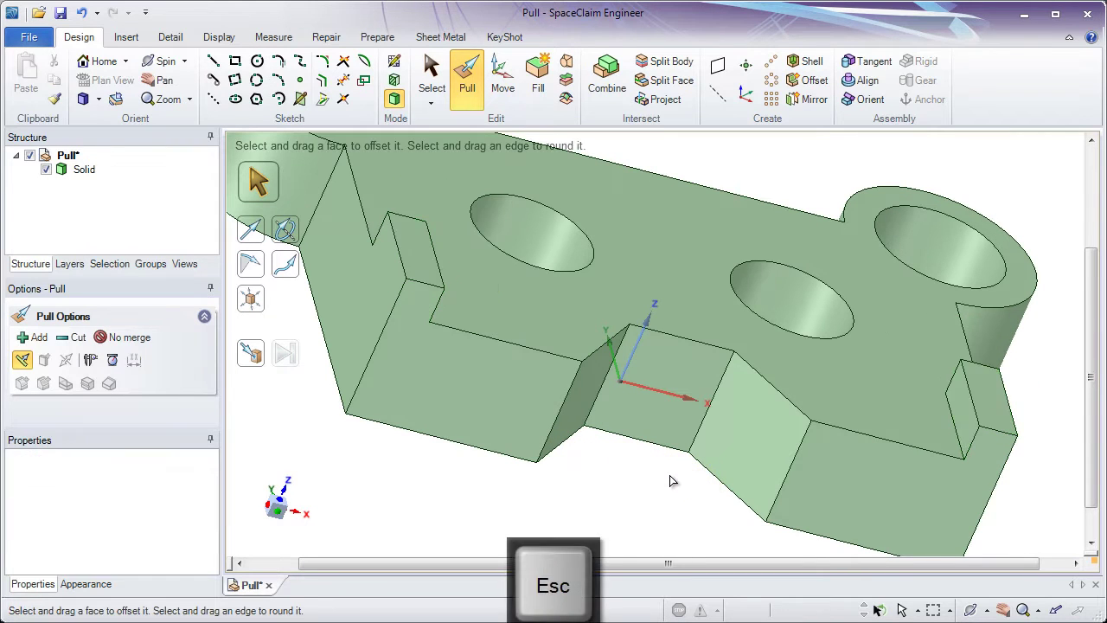
Step: Try to pull the inner side faces and top faces of both corner tabs outward together by about 5.18 mm
{"action": "left_click", "coordinate": [420, 251]}
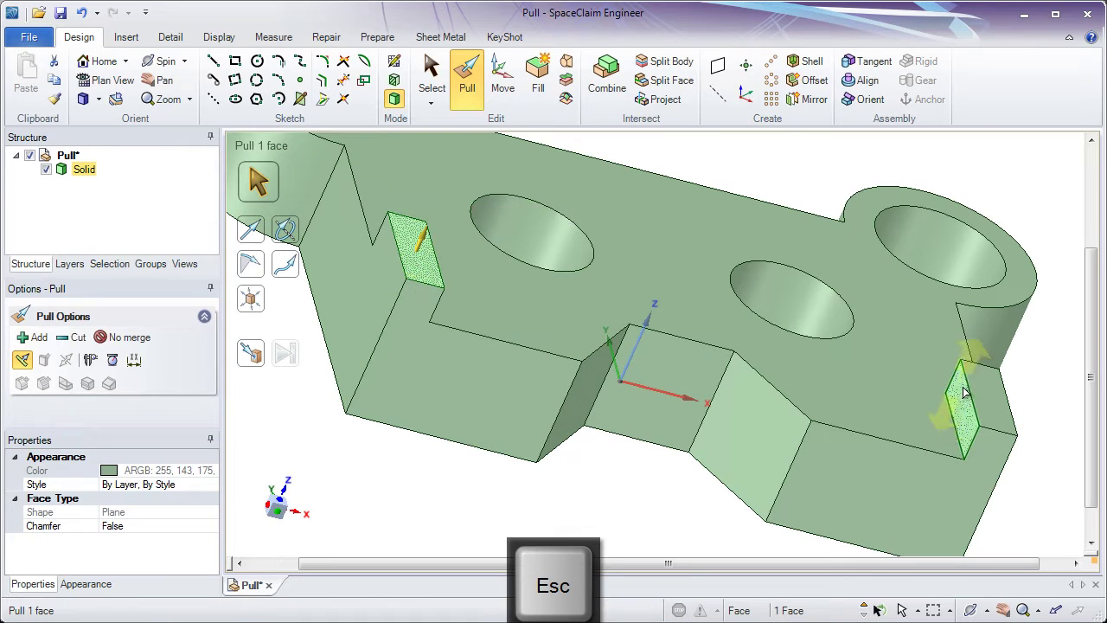
{"action": "left_click", "coordinate": [697, 333], "text": "ctrl"}
{"action": "middle_click_drag", "start_coordinate": [697, 333], "coordinate": [422, 287]}
{"action": "key", "text": "ctrl"}
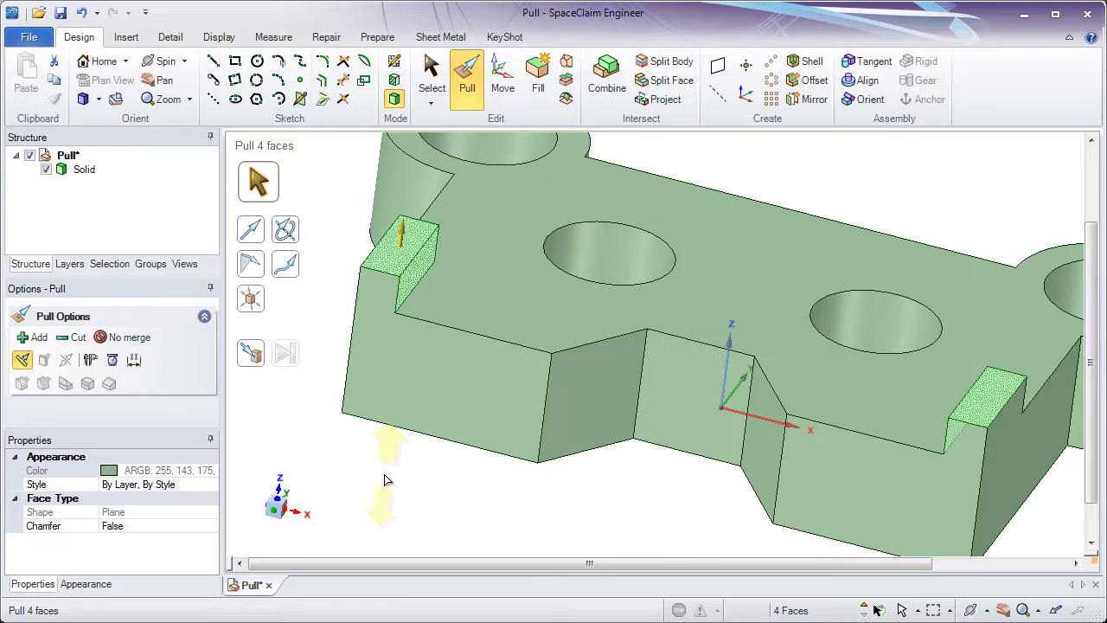
{"action": "left_click_drag", "start_coordinate": [384, 476], "coordinate": [564, 465]}
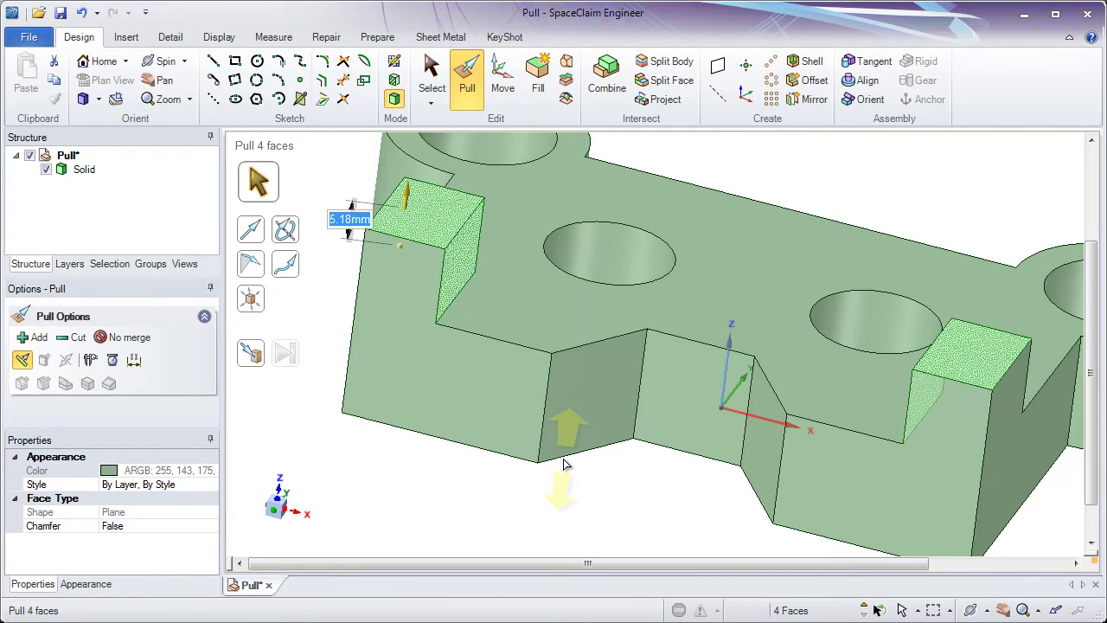
{"action": "key", "text": "Escape"}
{"action": "key", "text": "Escape"}
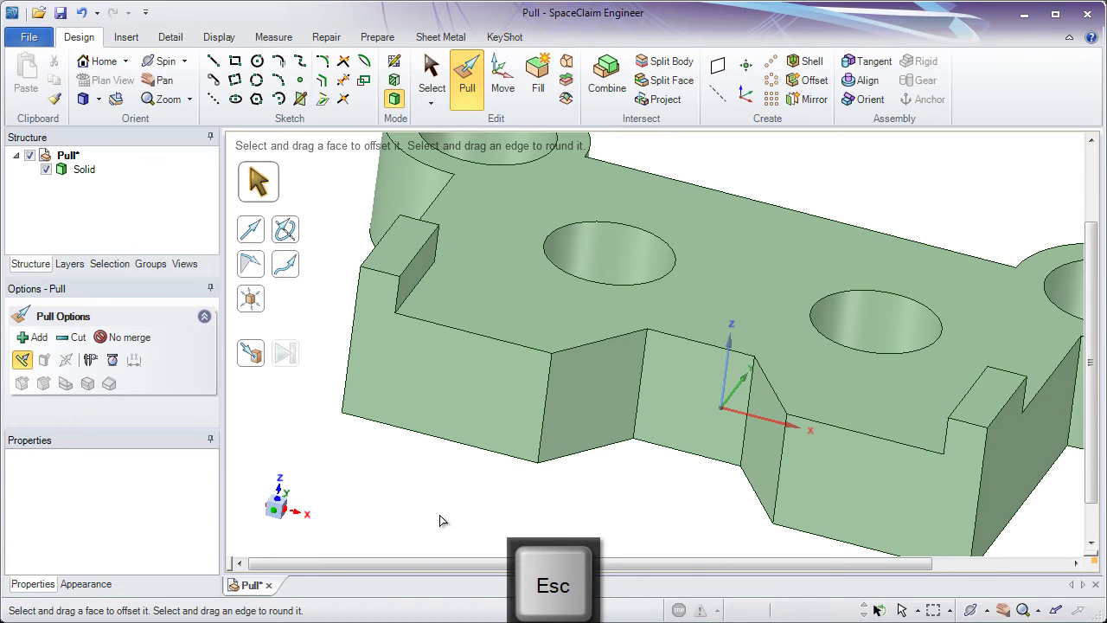
Step: Pull the top faces of both corner tabs down through the full block thickness, cutting away both corners
{"action": "left_click", "coordinate": [417, 376]}
{"action": "left_click", "coordinate": [407, 245]}
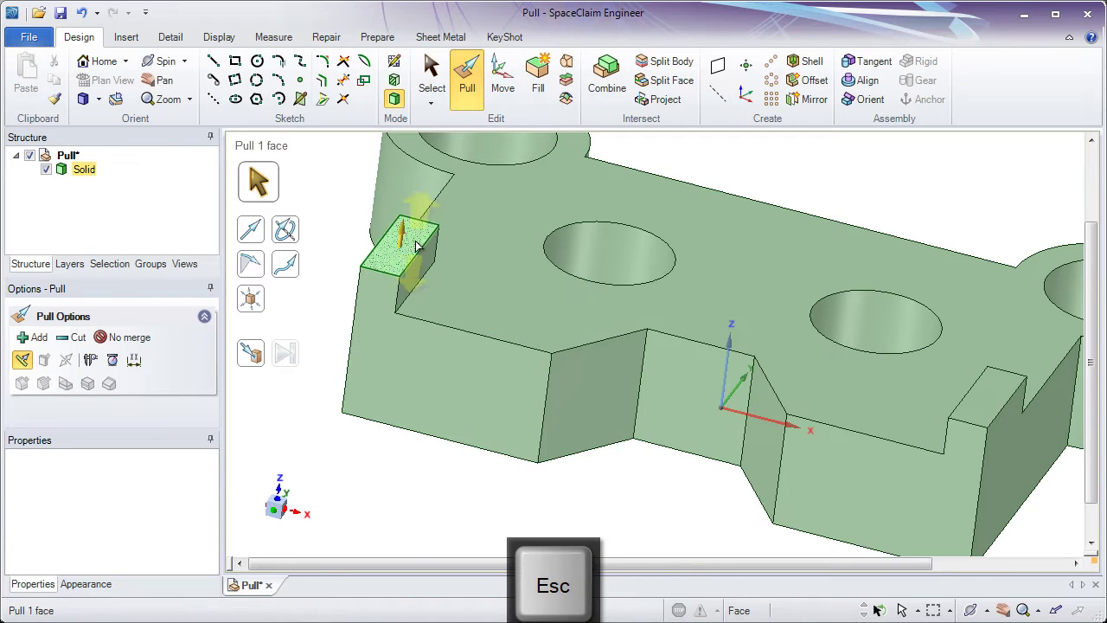
{"action": "left_click", "coordinate": [410, 247]}
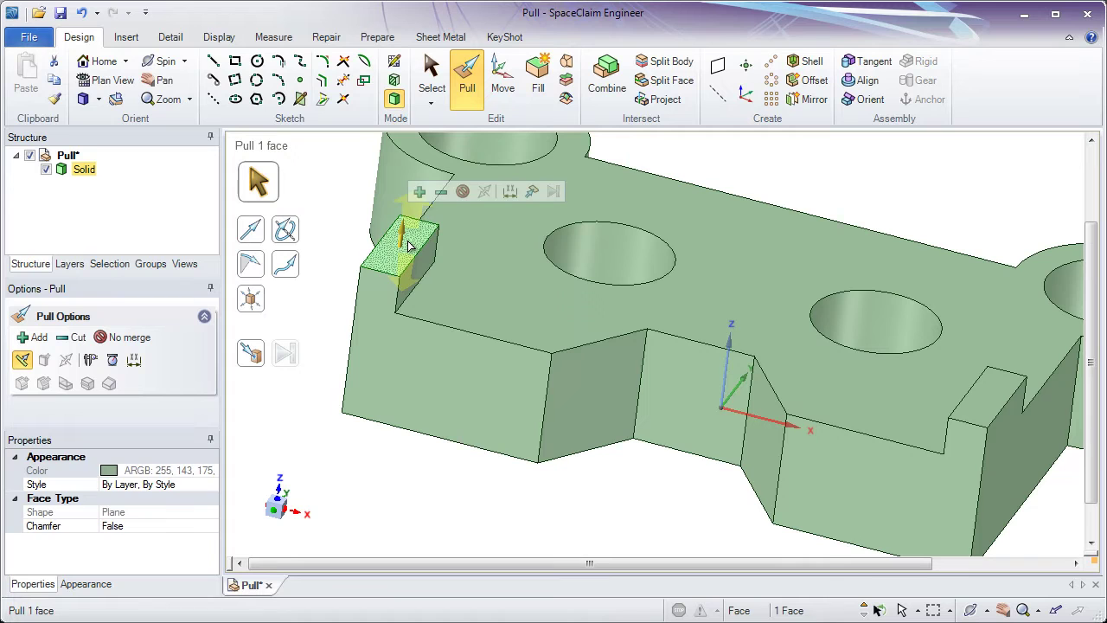
{"action": "left_click", "coordinate": [981, 404], "text": "ctrl"}
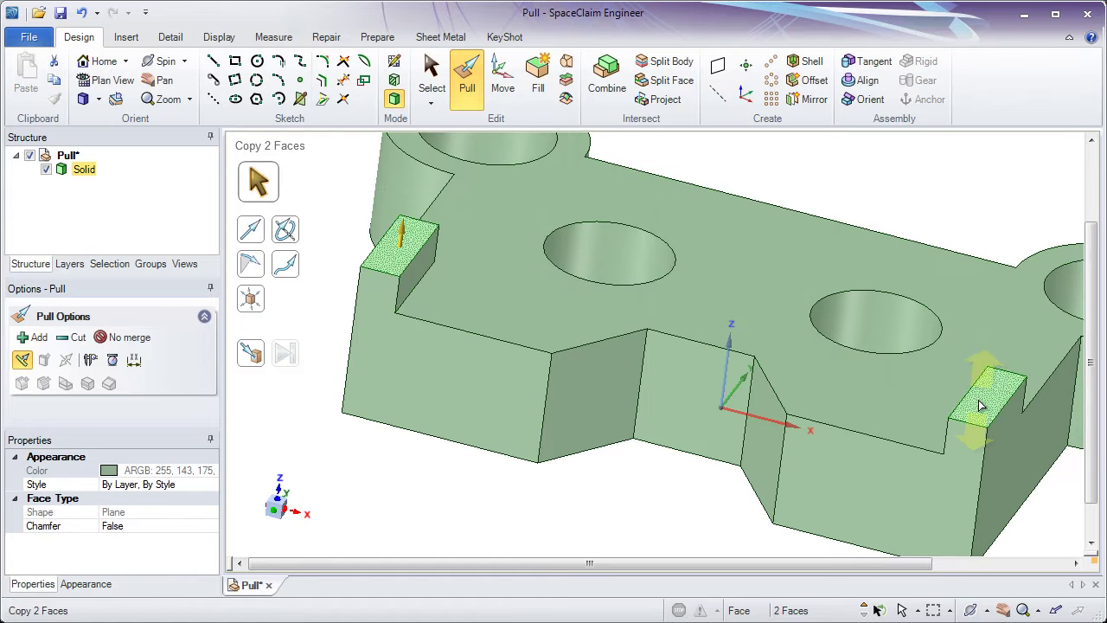
{"action": "left_click_drag", "start_coordinate": [657, 374], "coordinate": [580, 514]}
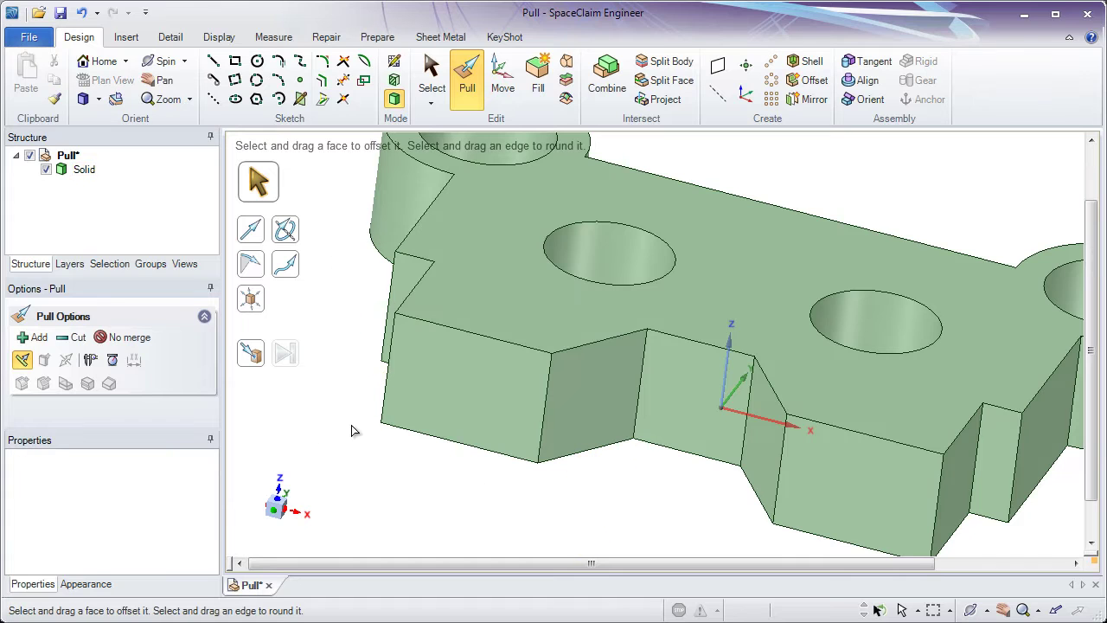
Step: Try to pull the back face of the middle notch on its own, without any edges selected
{"action": "mouse_move", "coordinate": [352, 430]}
{"action": "middle_mouse_down"}
{"action": "mouse_move", "coordinate": [366, 458]}
{"action": "mouse_move", "coordinate": [389, 452]}
{"action": "middle_mouse_up"}
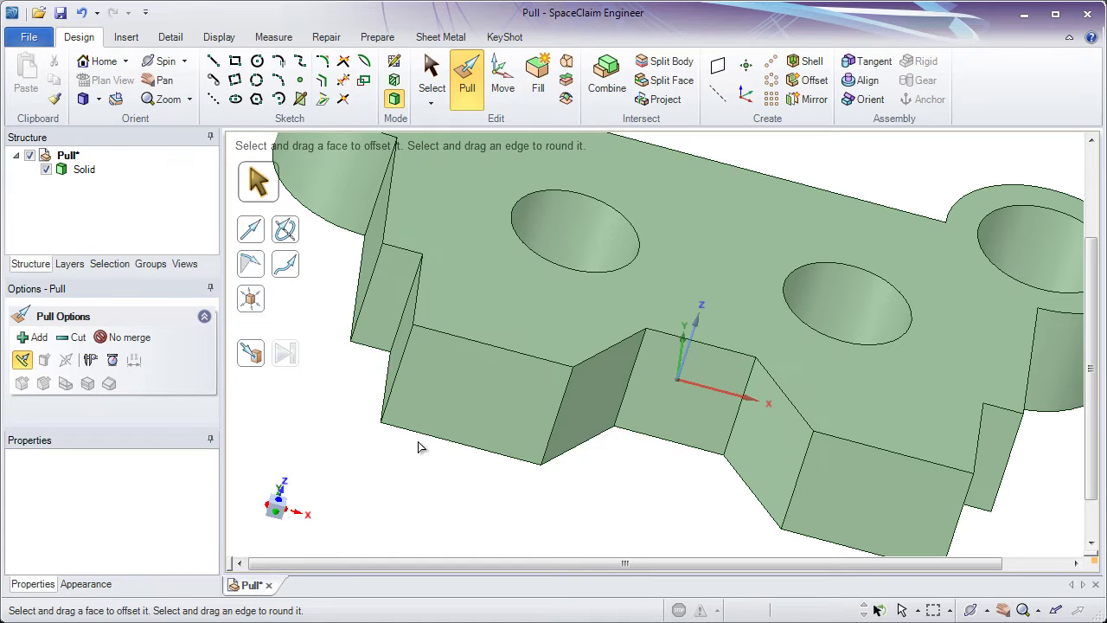
{"action": "middle_click_drag", "start_coordinate": [606, 462], "coordinate": [571, 440]}
{"action": "left_click", "coordinate": [622, 376]}
{"action": "left_click", "coordinate": [563, 456]}
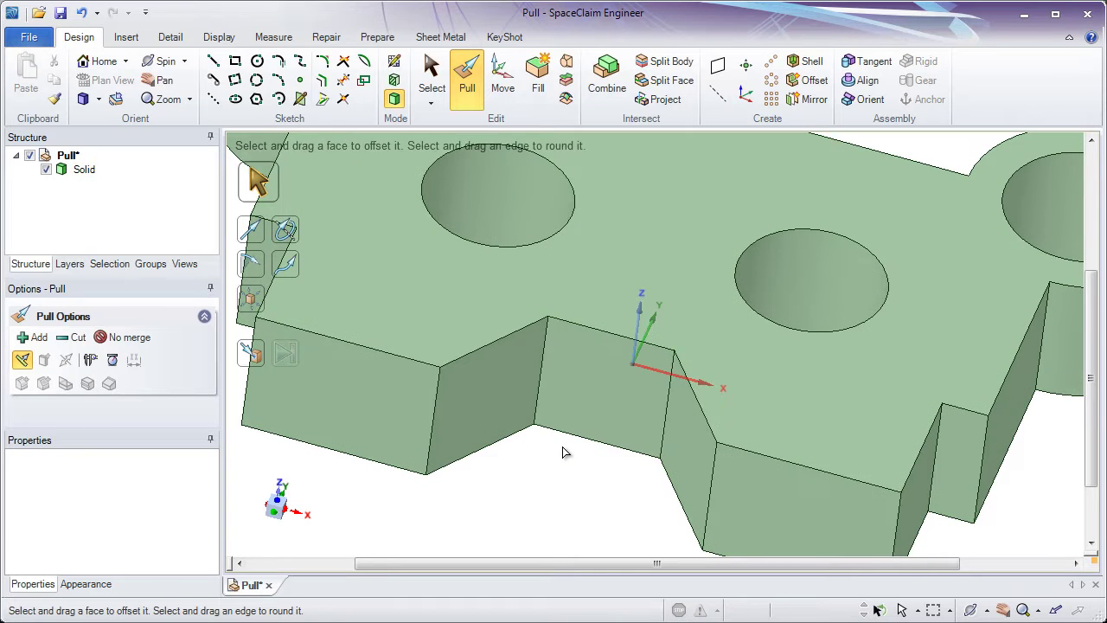
{"action": "left_click", "coordinate": [569, 423]}
{"action": "left_click_drag", "start_coordinate": [571, 421], "coordinate": [503, 456]}
{"action": "key", "text": "Escape"}
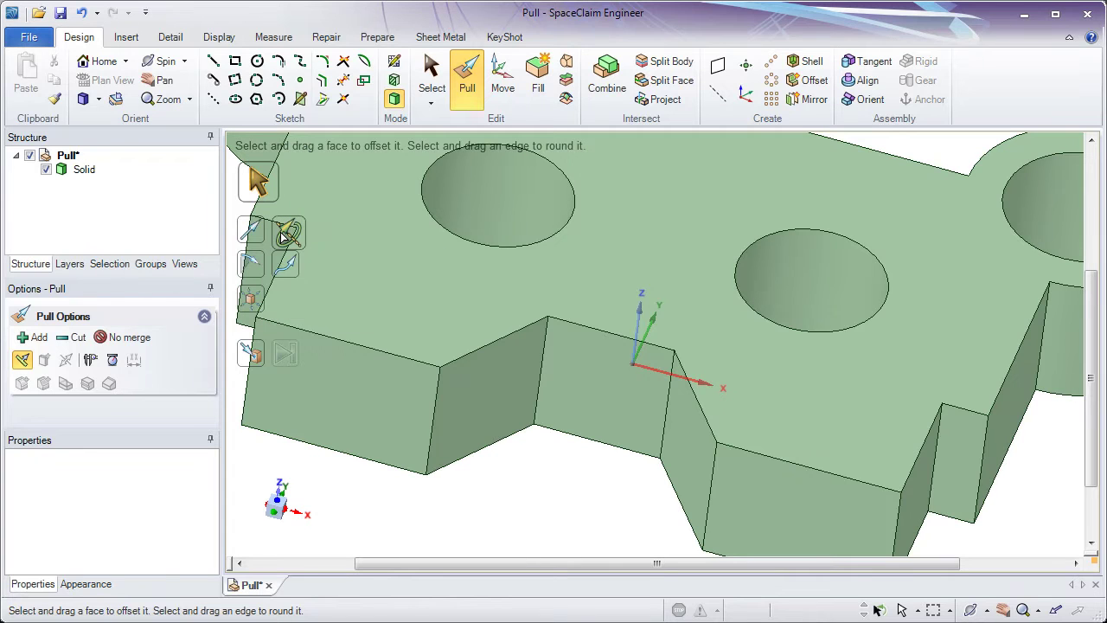
{"action": "left_click", "coordinate": [266, 257]}
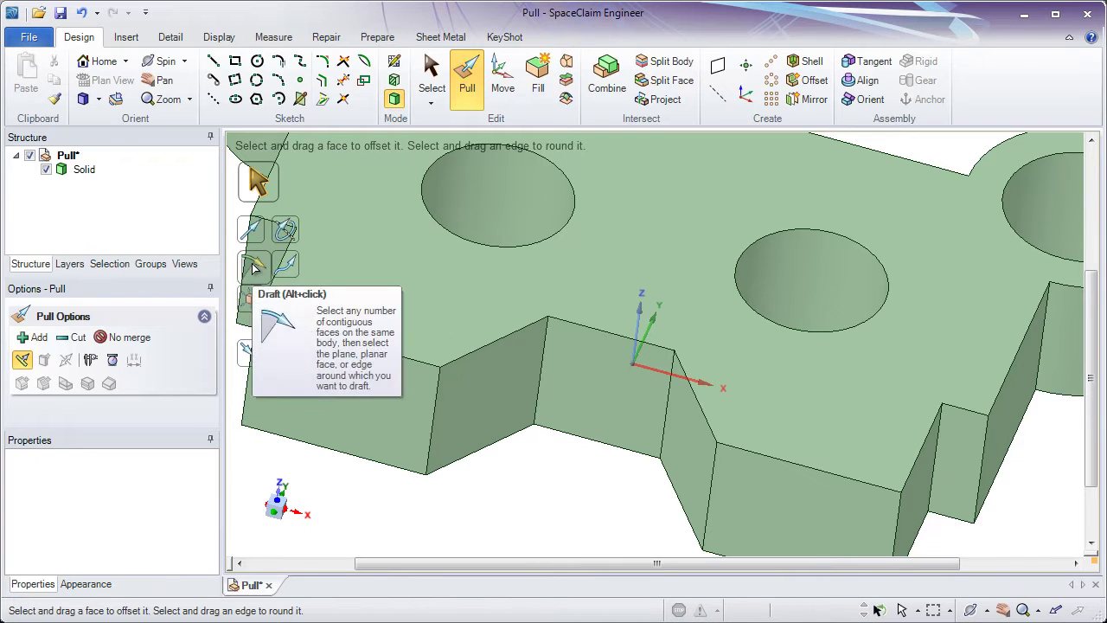
{"action": "left_click", "coordinate": [285, 274]}
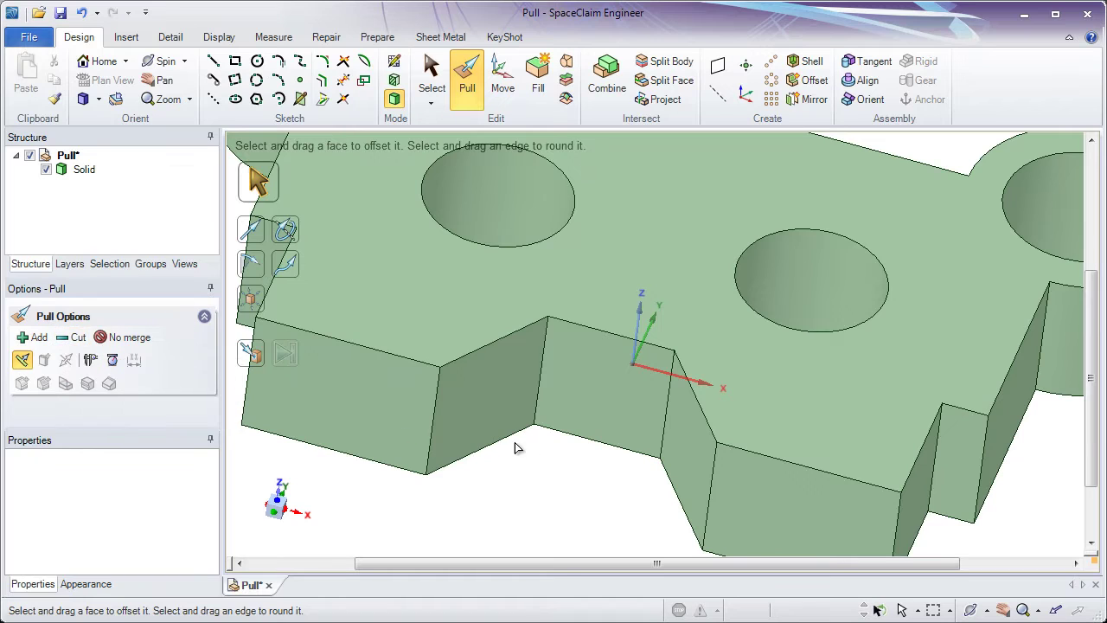
Step: Try to pull the middle notch's back face about 7.07 mm into the block with only its -X side edge added to the selection
{"action": "left_click", "coordinate": [574, 424]}
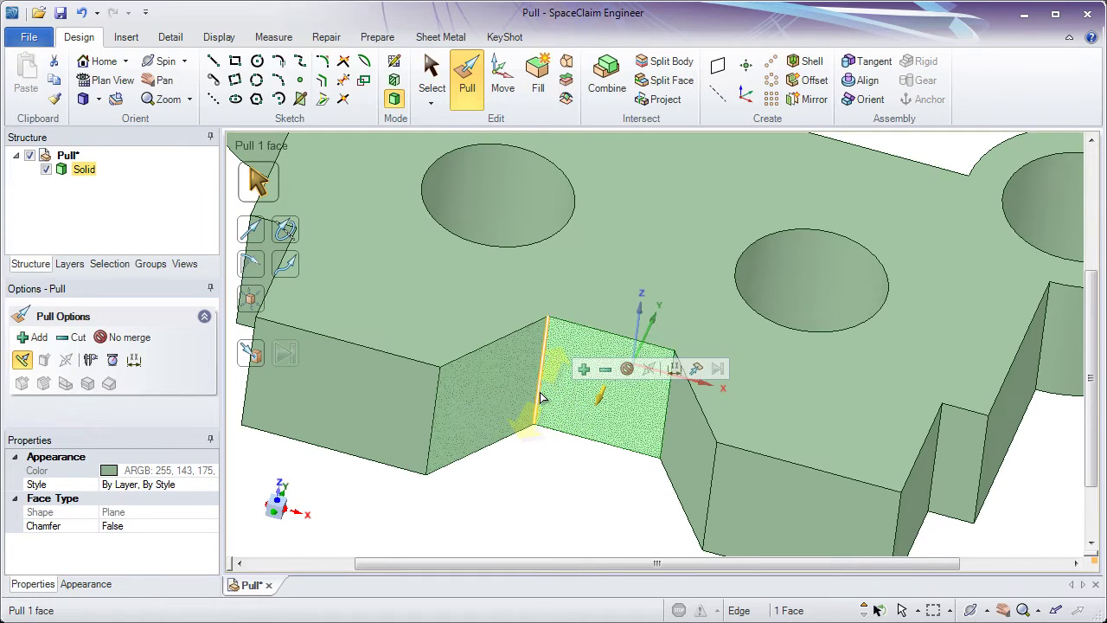
{"action": "key", "text": "ctrl"}
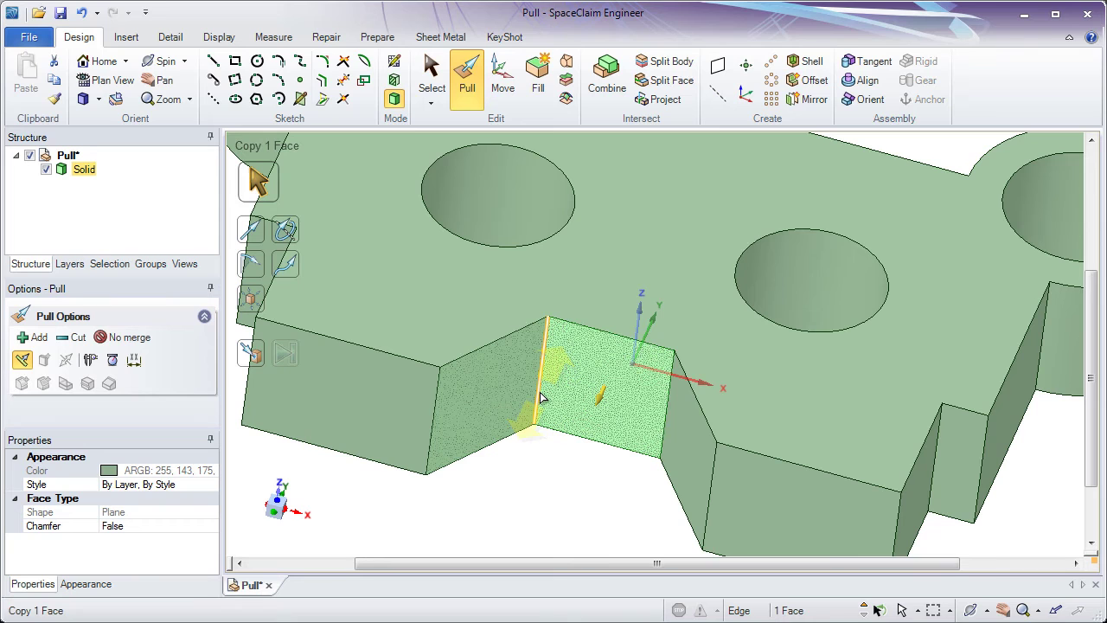
{"action": "left_click", "coordinate": [540, 398], "text": "ctrl"}
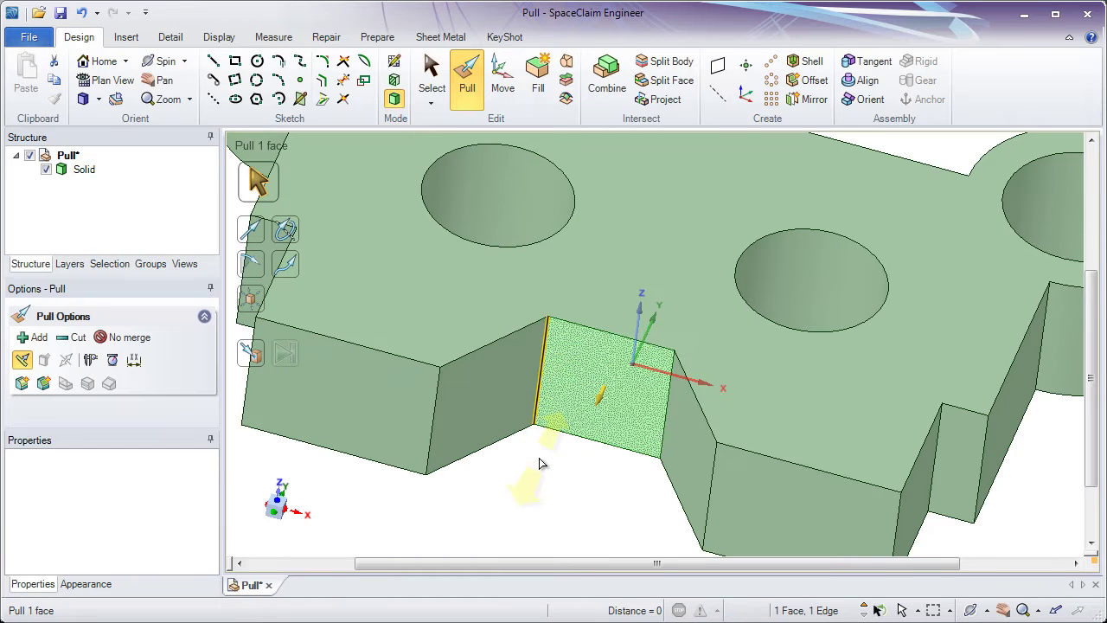
{"action": "left_click_drag", "start_coordinate": [539, 465], "coordinate": [543, 416]}
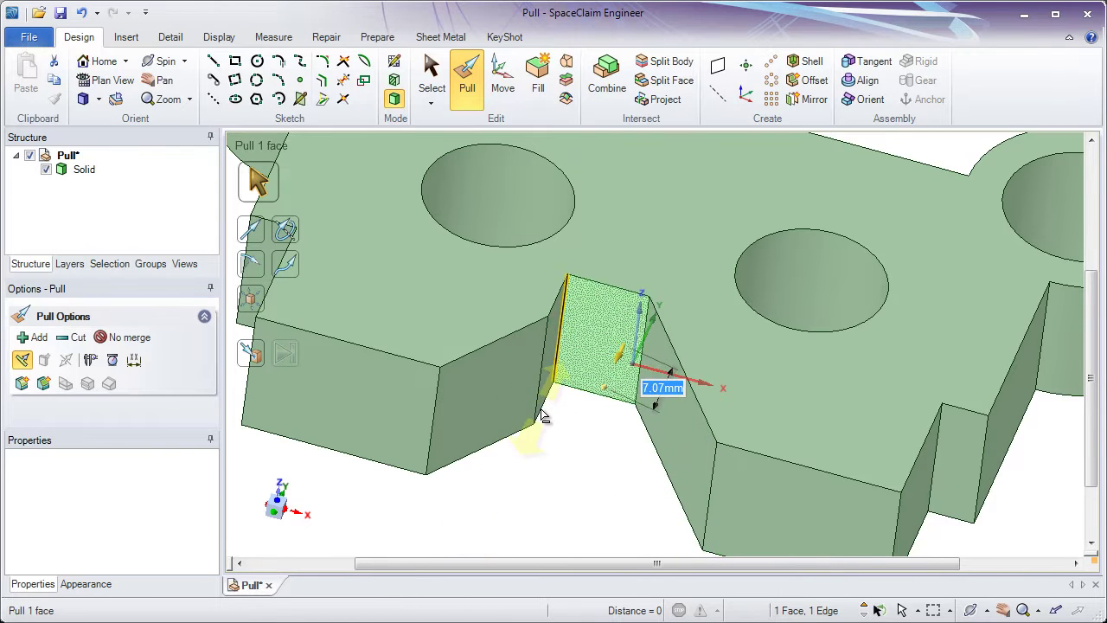
{"action": "key", "text": "Escape"}
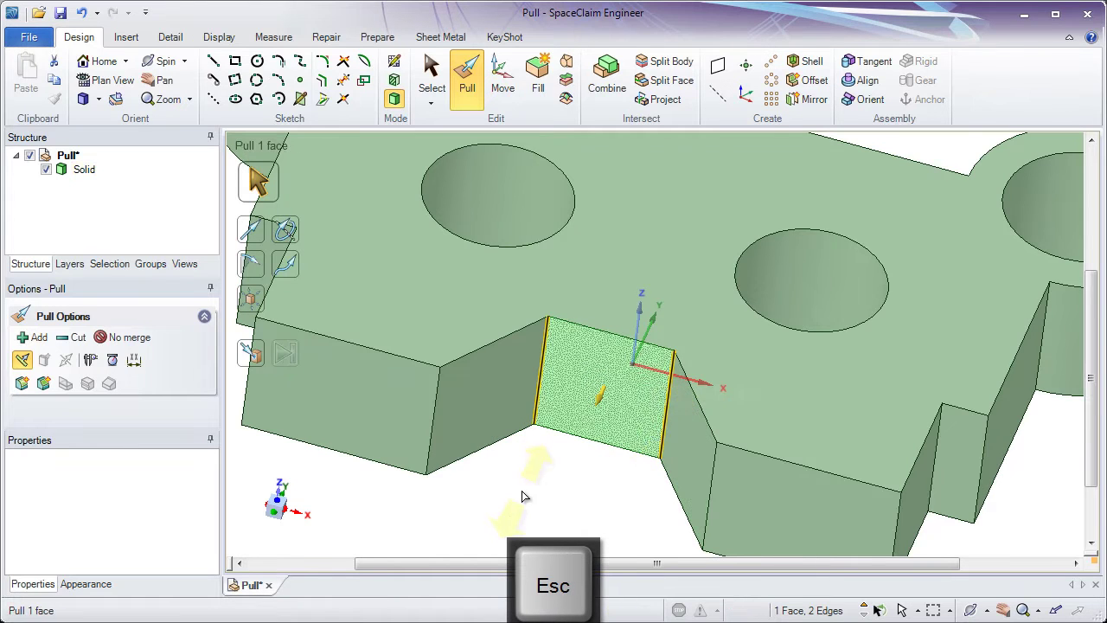
Step: Pull the middle notch's back face 5 mm into the block with both its vertical side edges included in the selection
{"action": "left_click_drag", "start_coordinate": [519, 501], "coordinate": [534, 475]}
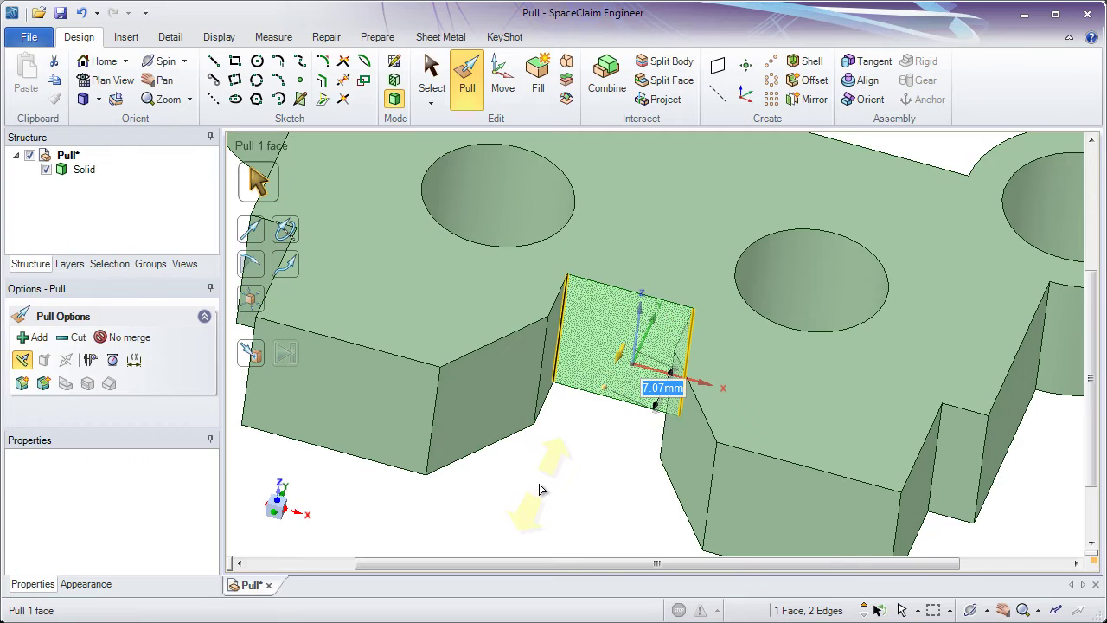
{"action": "type", "text": "5"}
{"action": "key", "text": "Return"}
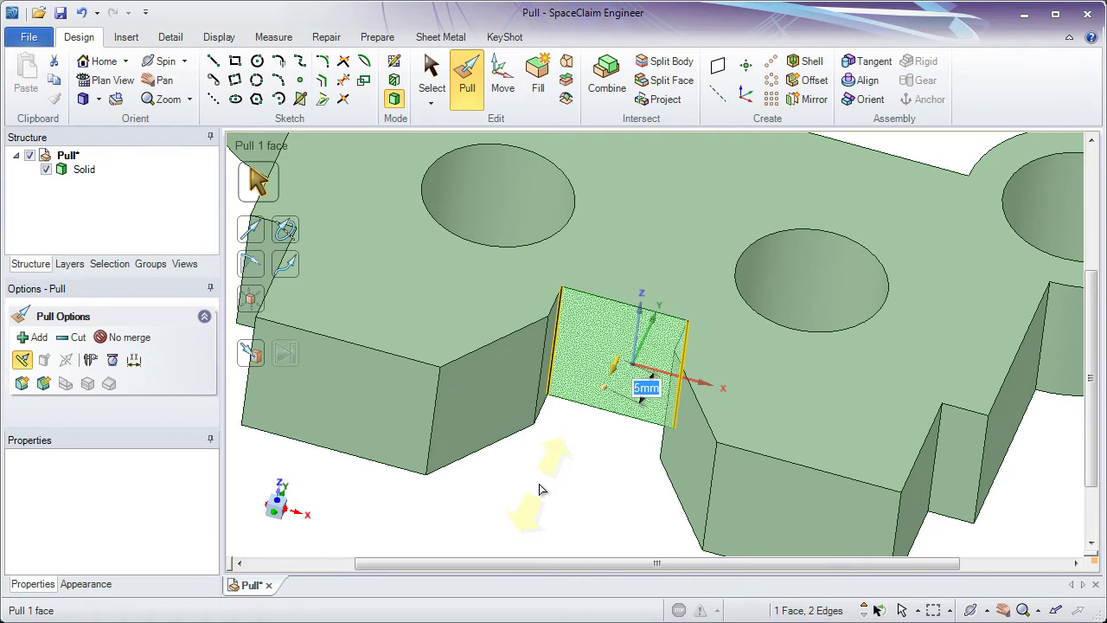
{"action": "key", "text": "Escape"}
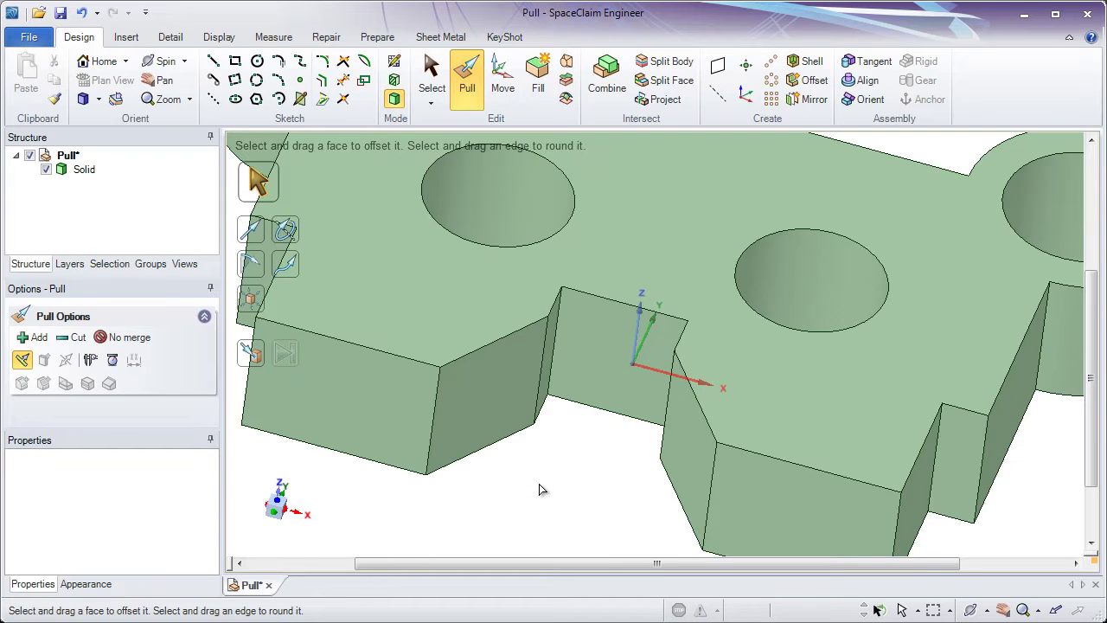
Step: Set the radius of the through hole on the -X side of the middle notch to 4 mm
{"action": "scroll", "coordinate": [539, 490], "scroll_direction": "down", "scroll_amount": 3}
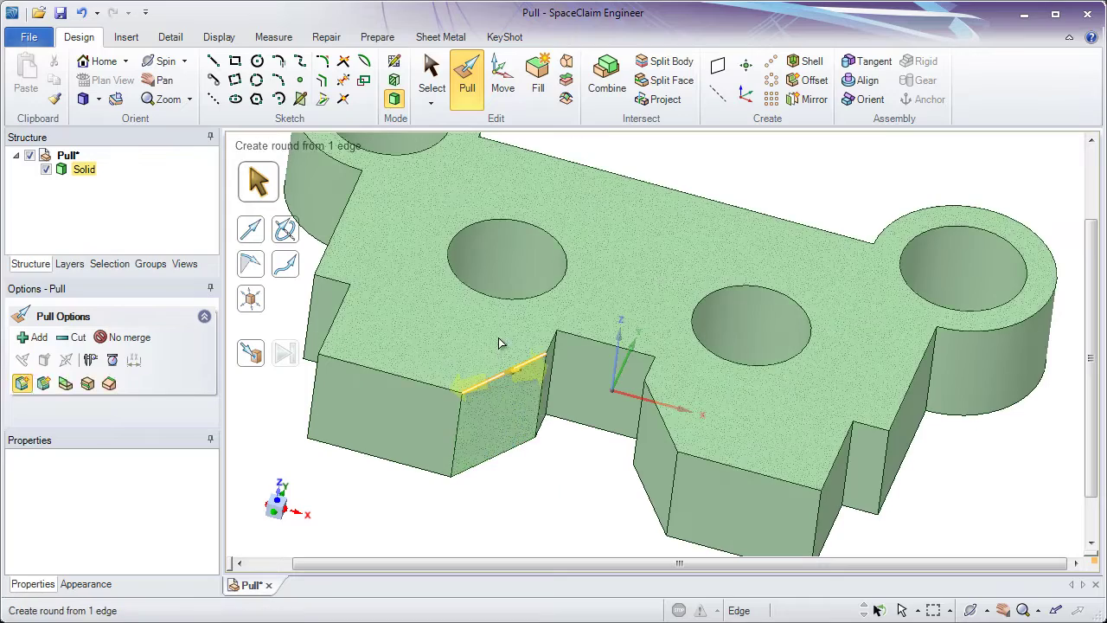
{"action": "middle_click_drag", "start_coordinate": [506, 265], "coordinate": [472, 440]}
{"action": "scroll", "coordinate": [482, 408], "scroll_direction": "up", "scroll_amount": 3}
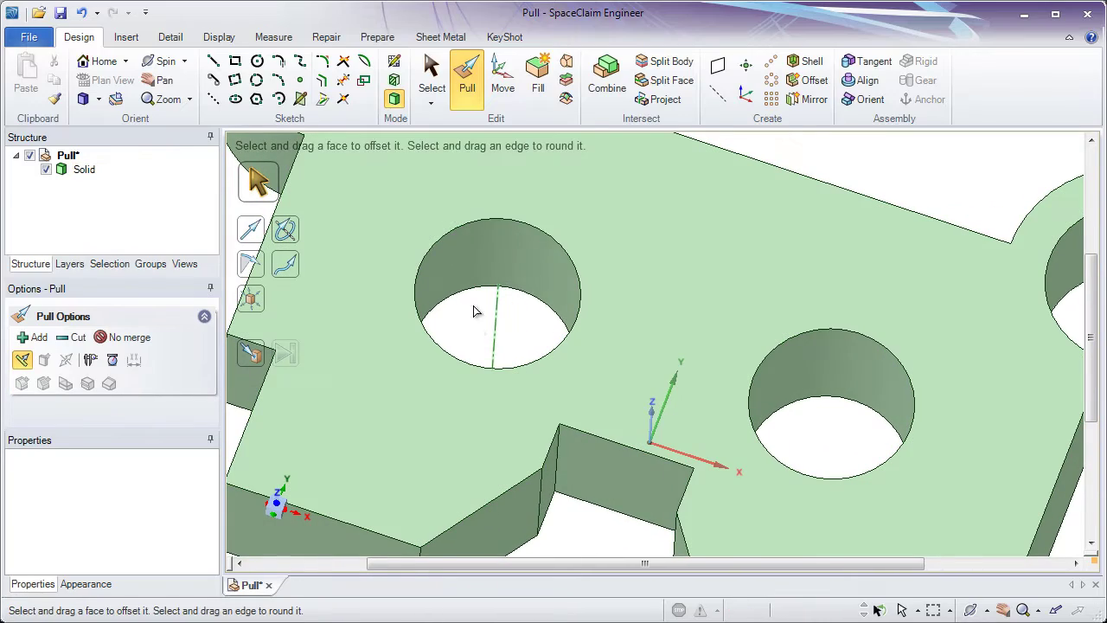
{"action": "left_click", "coordinate": [464, 231]}
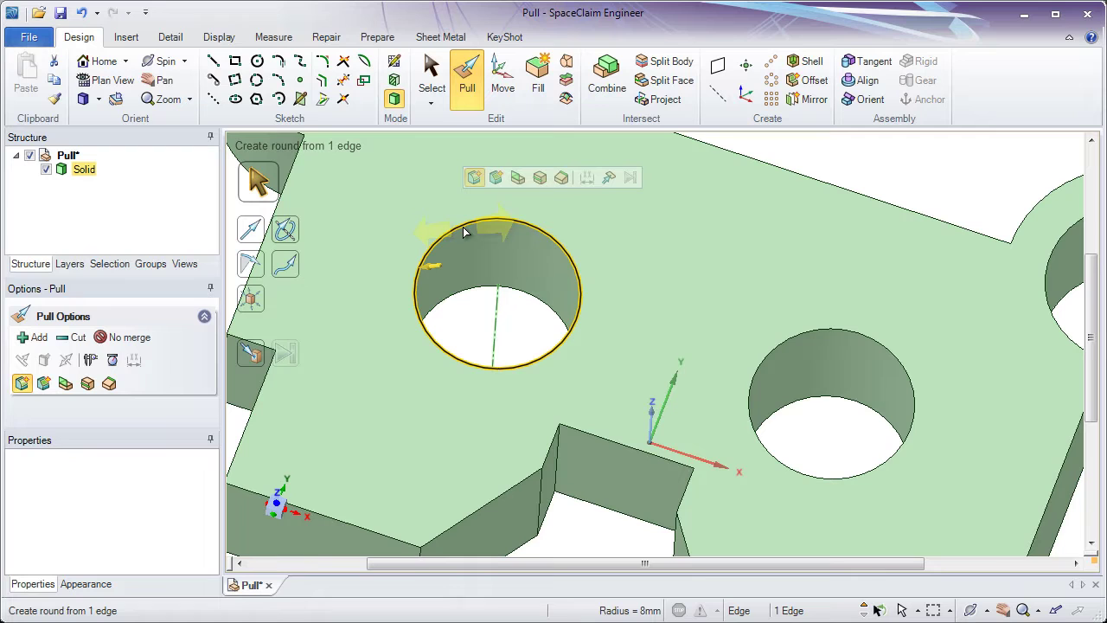
{"action": "left_click", "coordinate": [499, 324]}
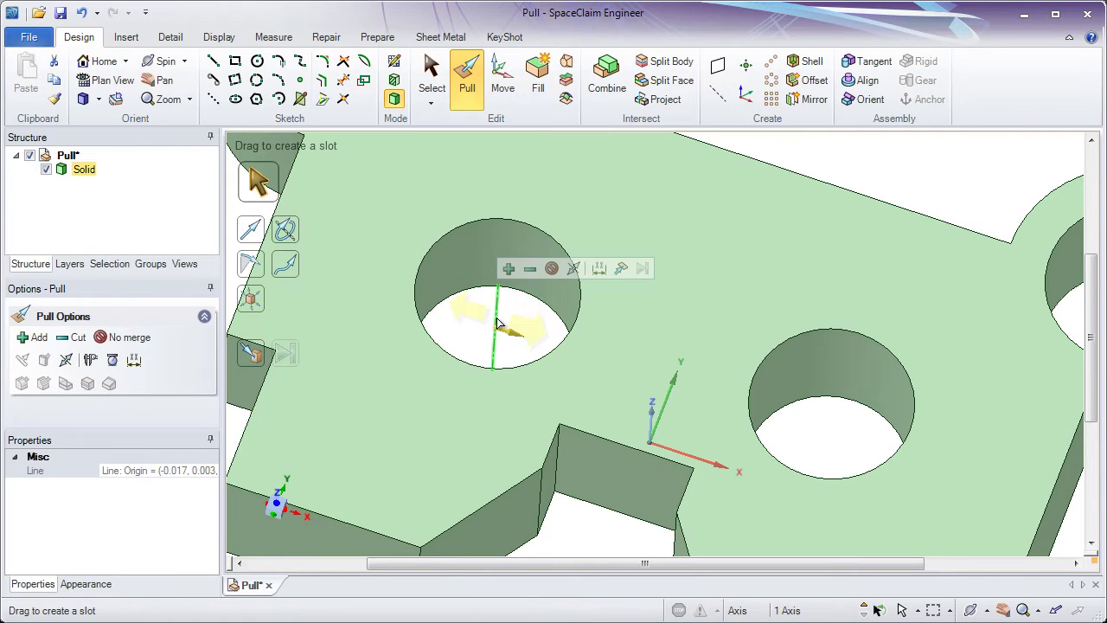
{"action": "left_click", "coordinate": [472, 277]}
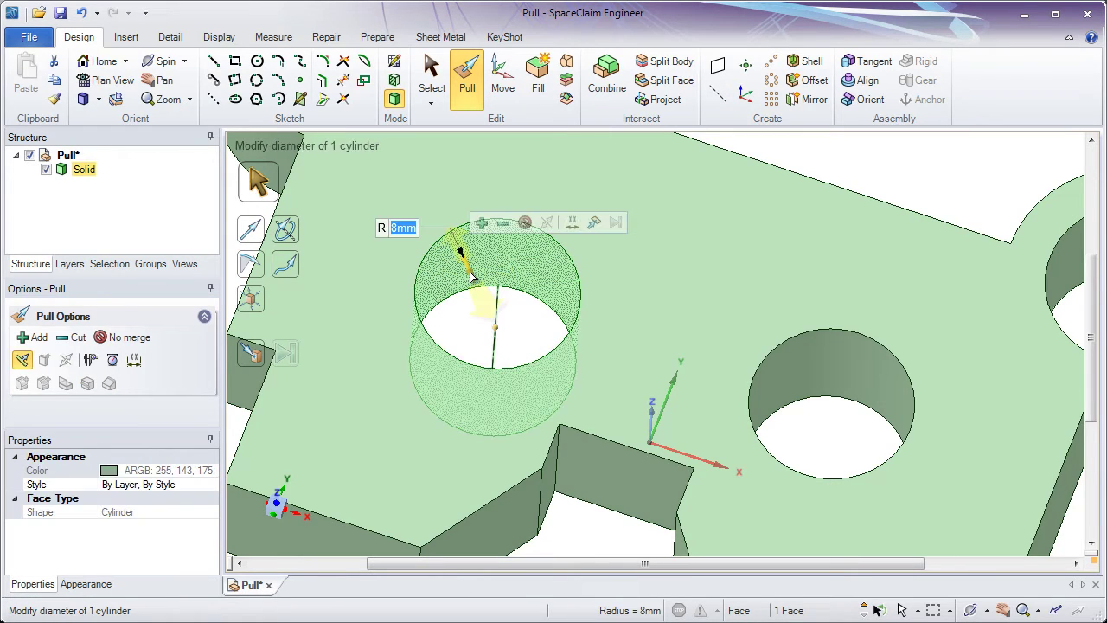
{"action": "left_click_drag", "start_coordinate": [471, 277], "coordinate": [481, 307]}
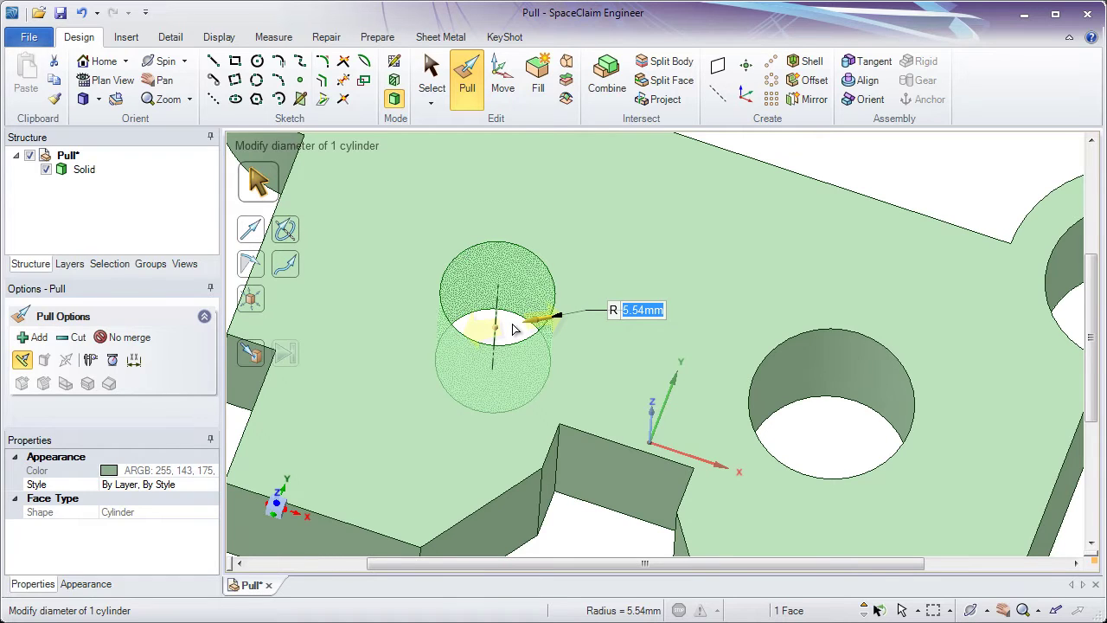
{"action": "type", "text": "4"}
{"action": "key", "text": "Return"}
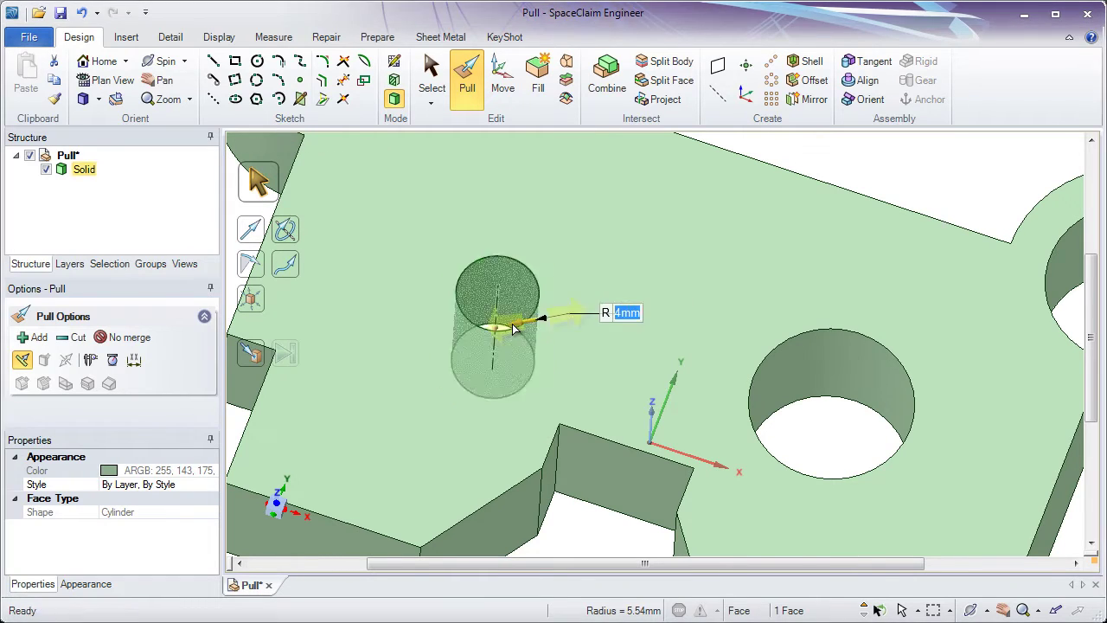
Step: Set the -X side hole's radius to 6 mm and clear the selection
{"action": "type", "text": "6"}
{"action": "key", "text": "Return"}
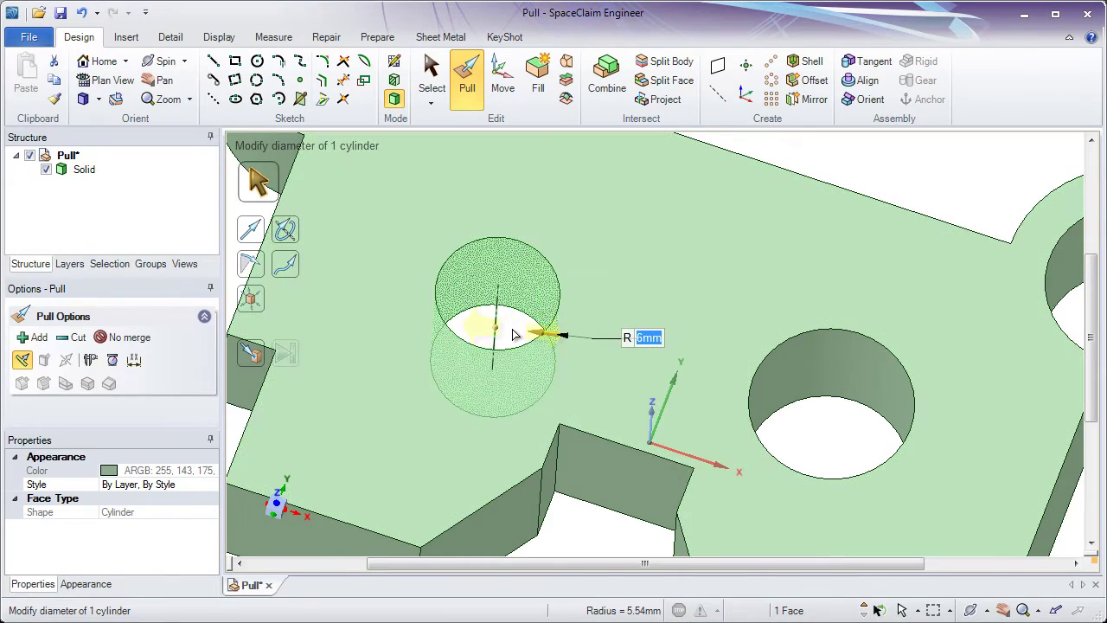
{"action": "left_click", "coordinate": [513, 335]}
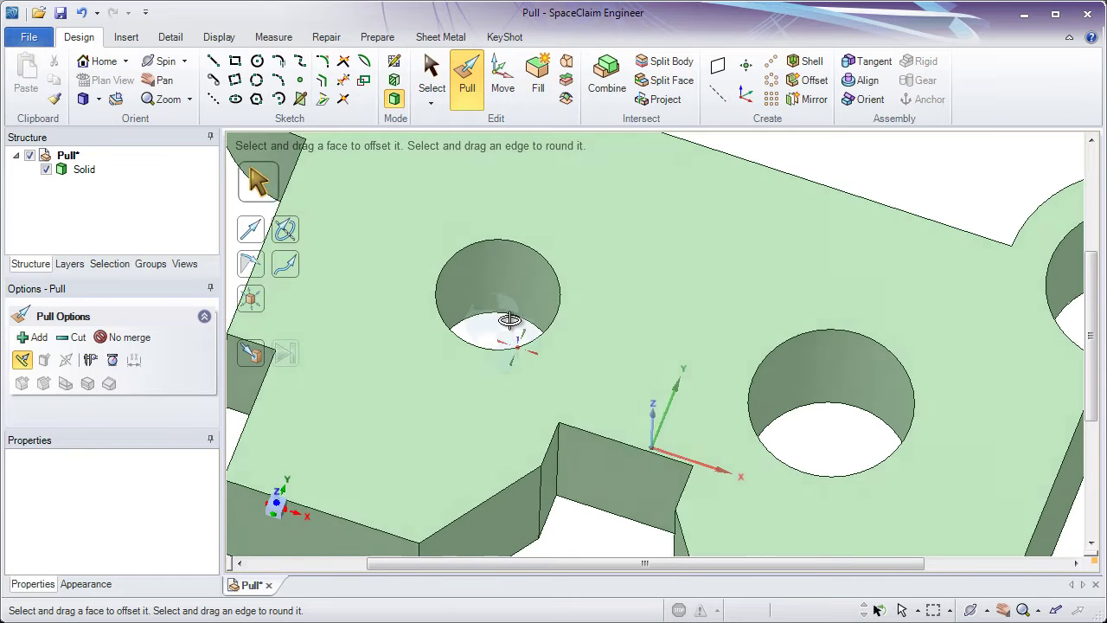
Step: Resize the through hole on the +X side with Up To so its radius matches the -X side hole
{"action": "left_click", "coordinate": [560, 304]}
{"action": "left_click", "coordinate": [688, 324]}
{"action": "left_click", "coordinate": [800, 374]}
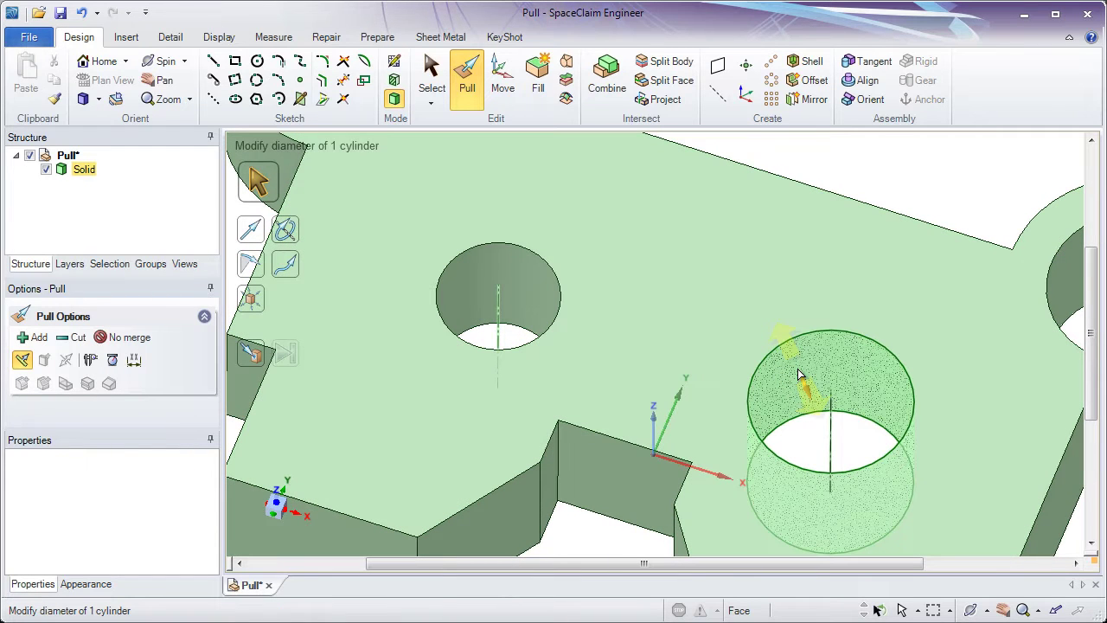
{"action": "left_click", "coordinate": [800, 375]}
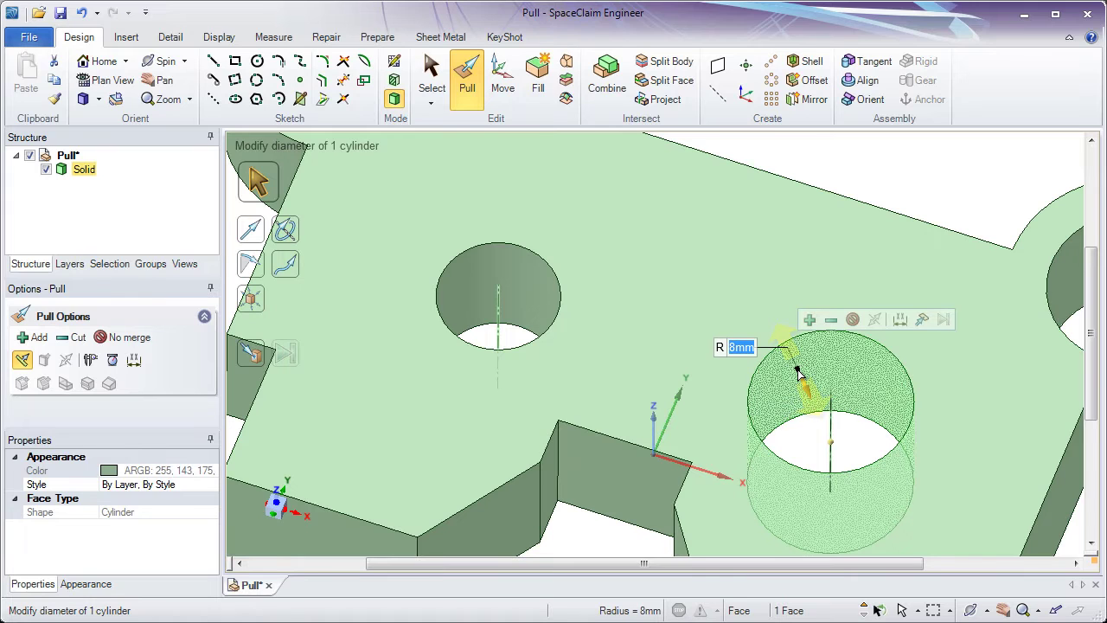
{"action": "left_click", "coordinate": [878, 378]}
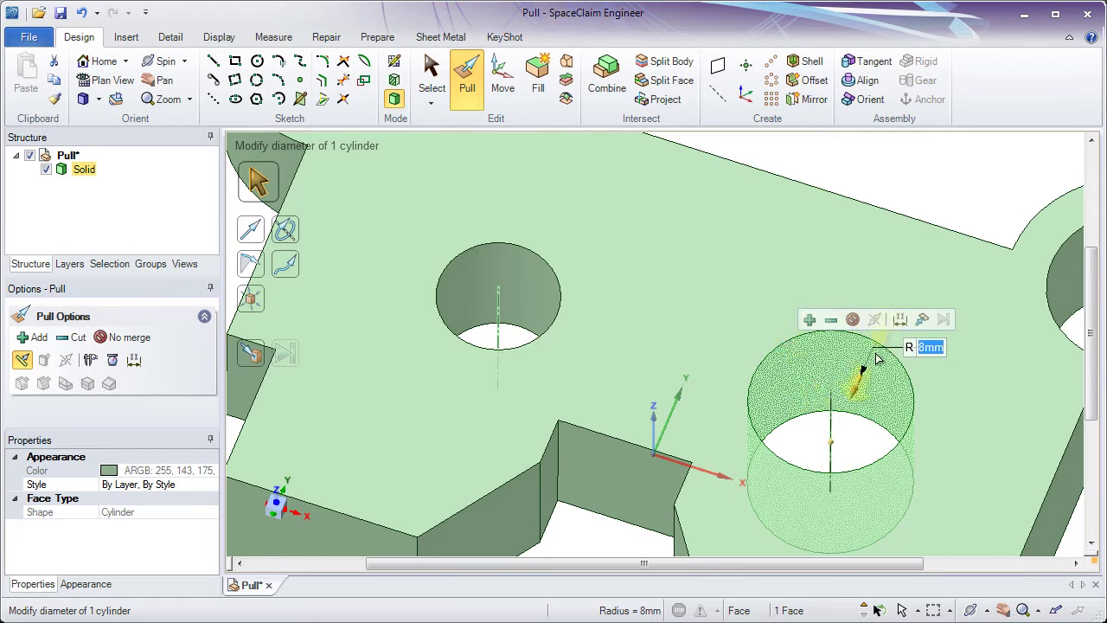
{"action": "left_click", "coordinate": [922, 322]}
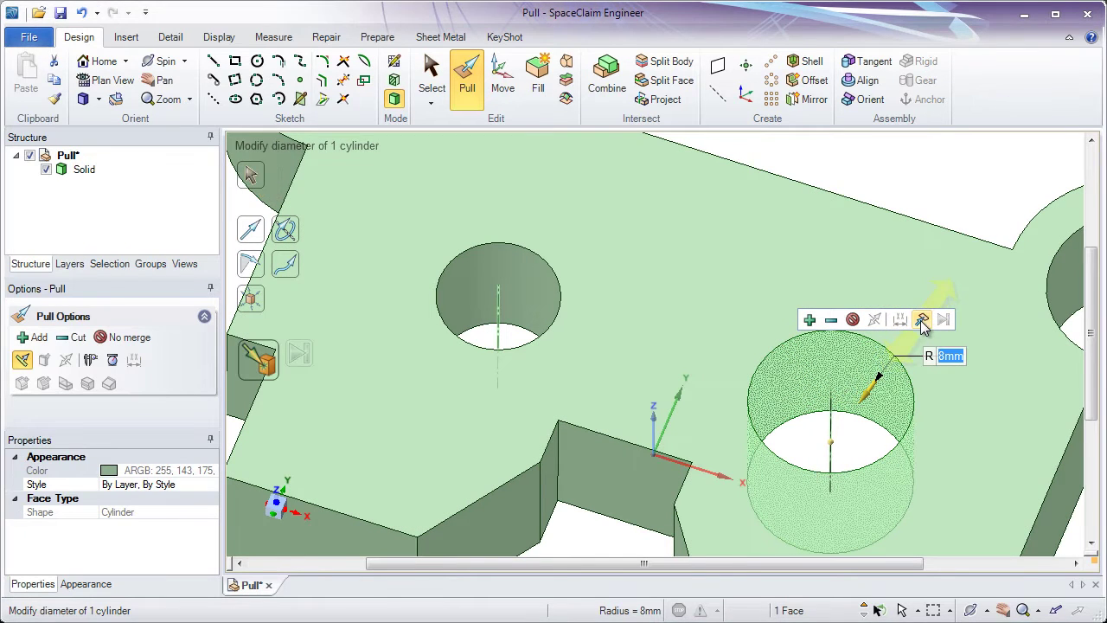
{"action": "left_click", "coordinate": [525, 289]}
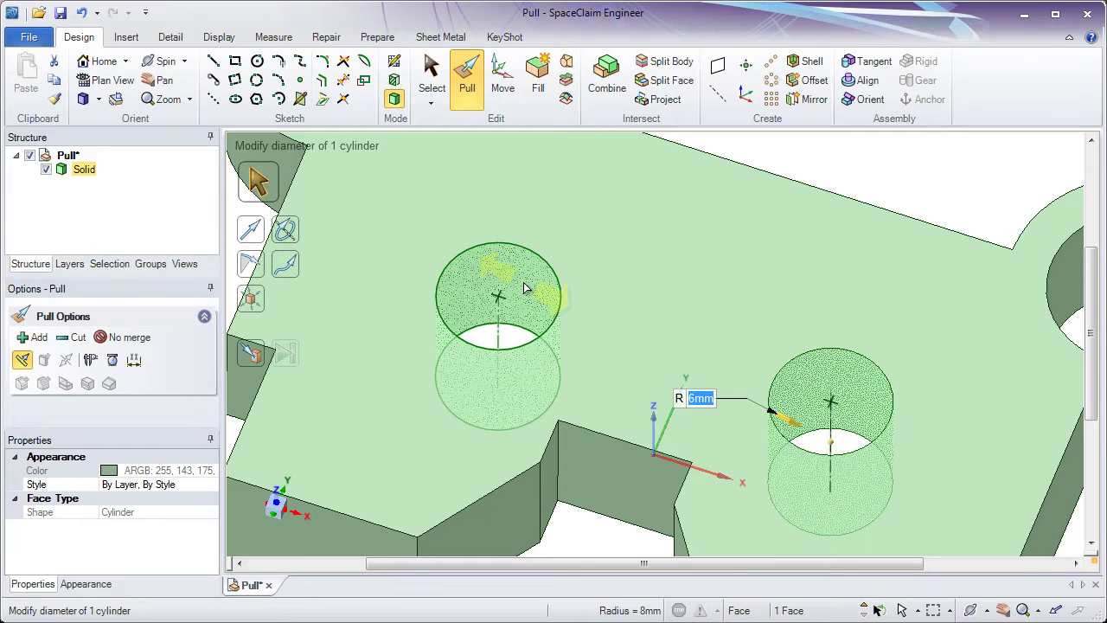
Step: Clear the hole selection and start a circle sketch on the middle notch's back face
{"action": "mouse_move", "coordinate": [526, 289]}
{"action": "middle_mouse_down"}
{"action": "mouse_move", "coordinate": [576, 354]}
{"action": "mouse_move", "coordinate": [554, 339]}
{"action": "mouse_move", "coordinate": [557, 277]}
{"action": "middle_mouse_up"}
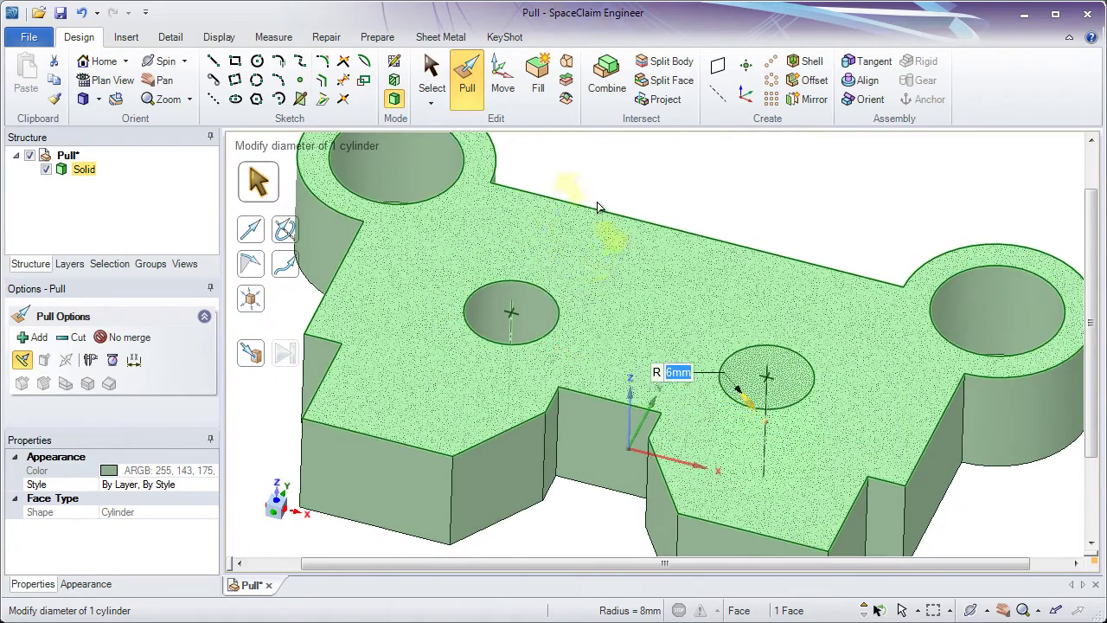
{"action": "left_click", "coordinate": [619, 187]}
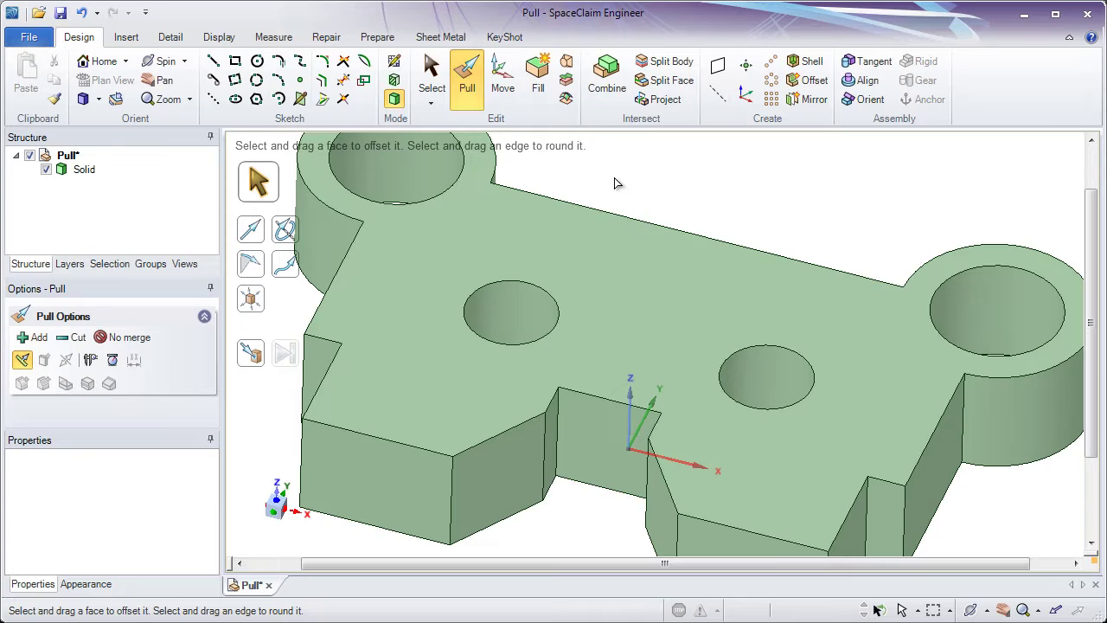
{"action": "left_click", "coordinate": [257, 61]}
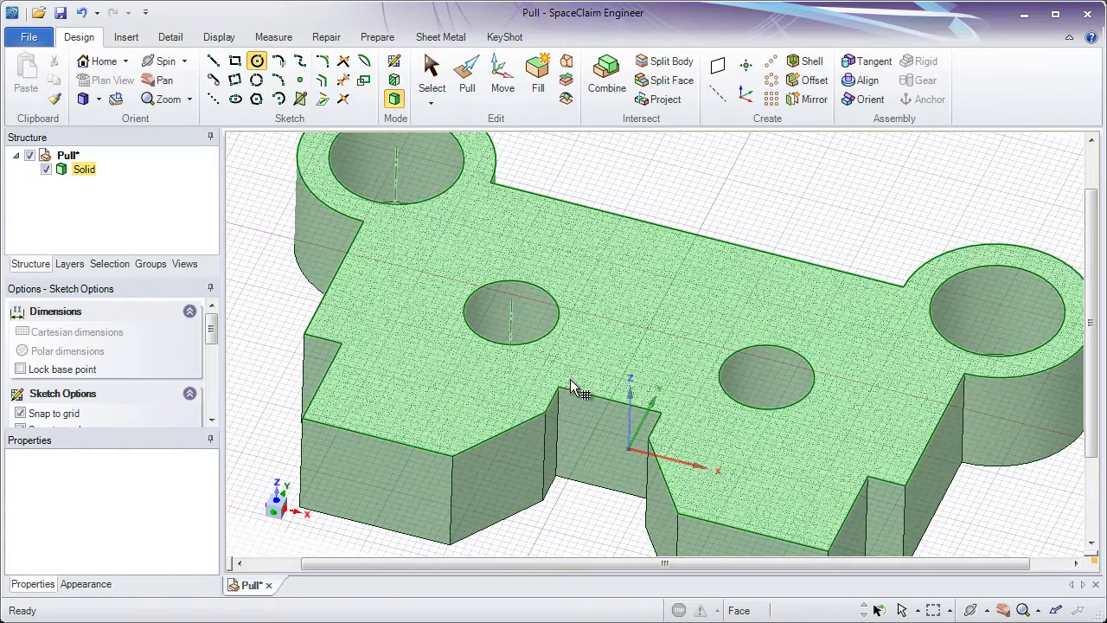
{"action": "left_click", "coordinate": [589, 452]}
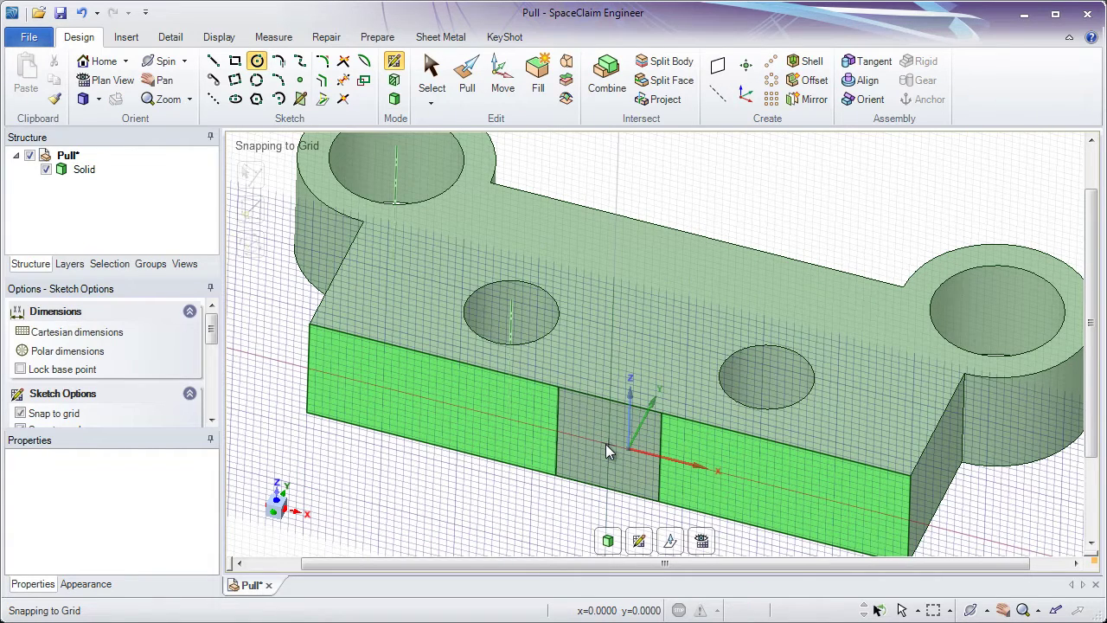
Step: Turn on Fade Scene Under Grid and compare both grid display options off and on, leaving fading and Clip Scene Above Grid enabled
{"action": "left_click", "coordinate": [210, 39]}
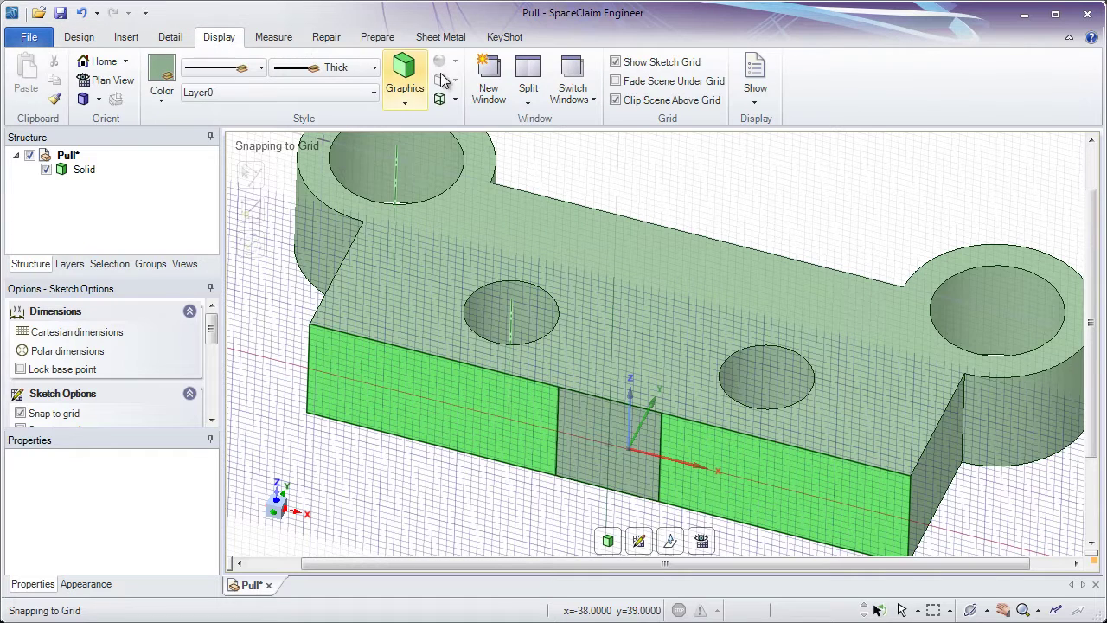
{"action": "left_click", "coordinate": [616, 81]}
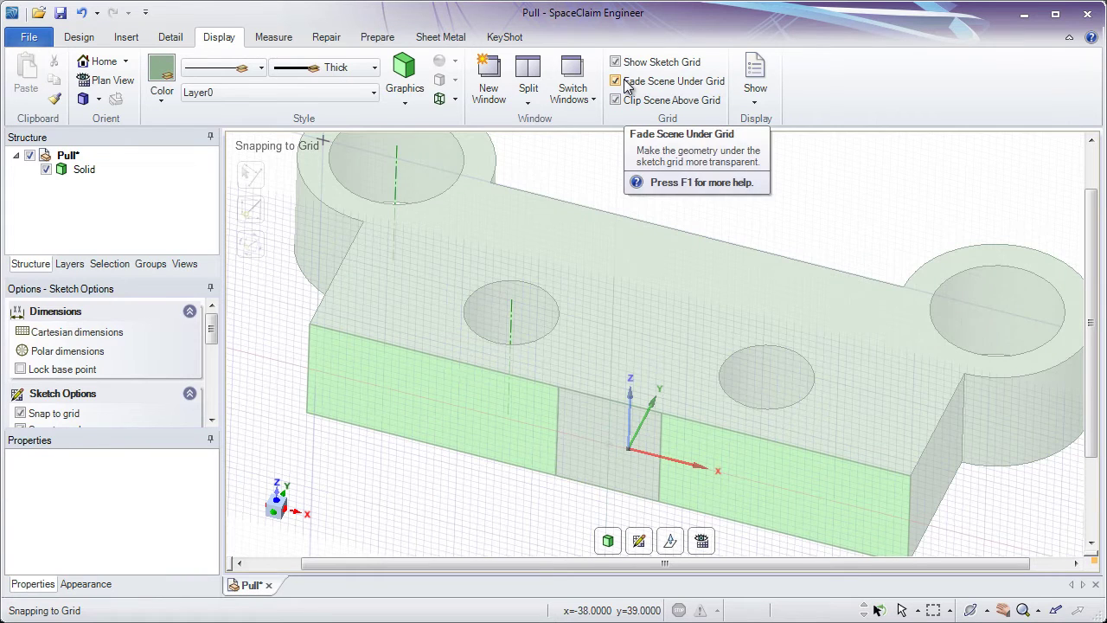
{"action": "left_click", "coordinate": [616, 100]}
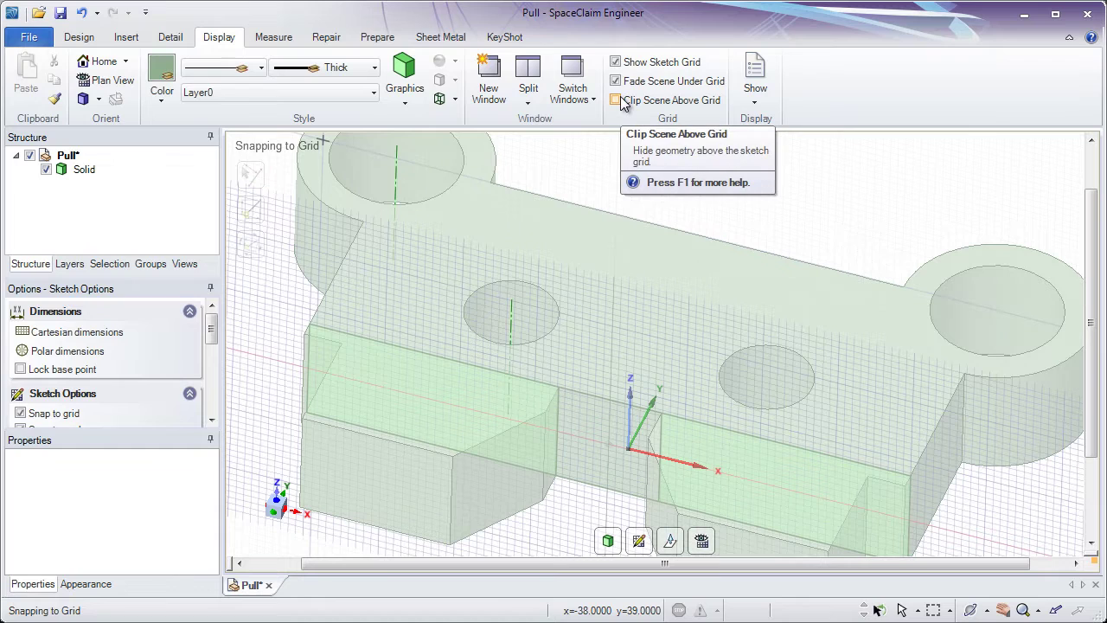
{"action": "left_click", "coordinate": [616, 100]}
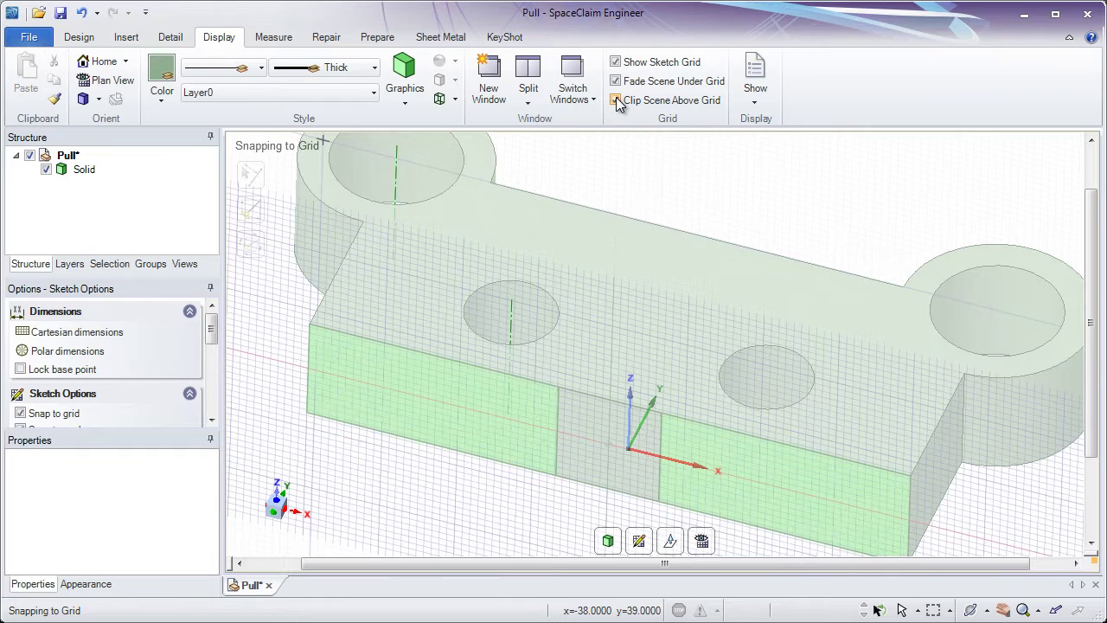
{"action": "left_click", "coordinate": [615, 82]}
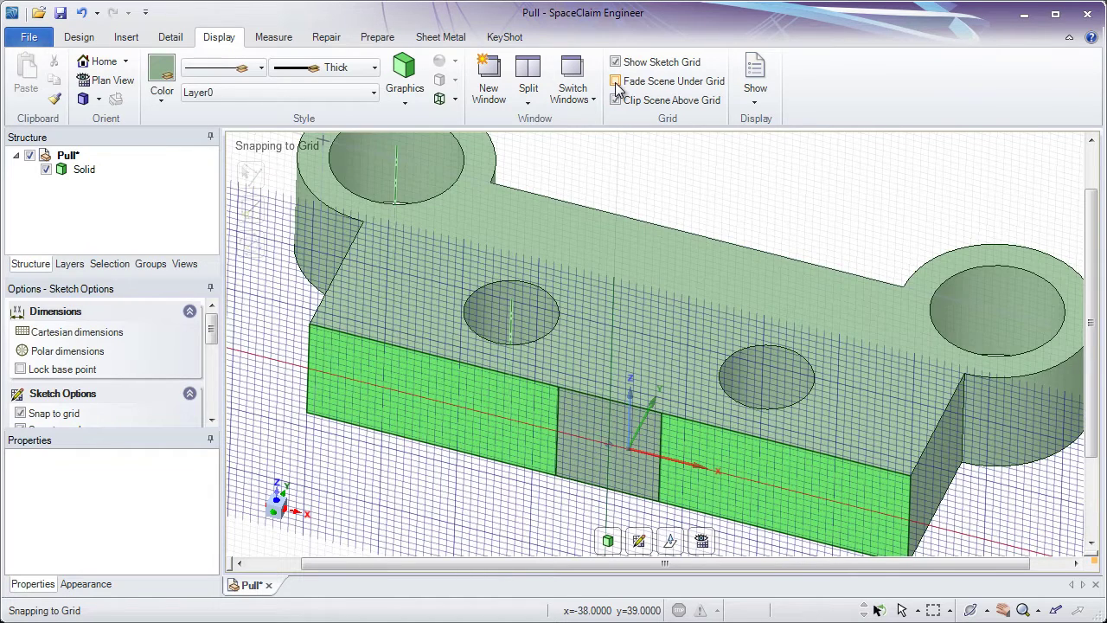
{"action": "left_click", "coordinate": [615, 81]}
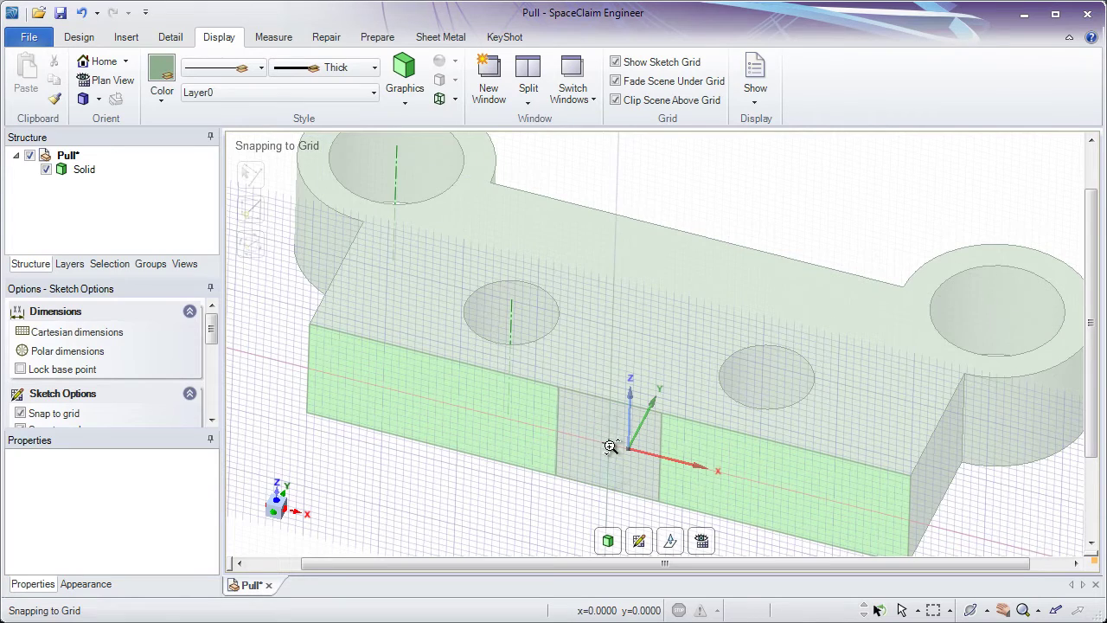
Step: Sketch a 6 mm diameter circle centred at the sketch grid's origin on the notch's back face
{"action": "scroll", "coordinate": [611, 447], "scroll_direction": "up", "scroll_amount": 5}
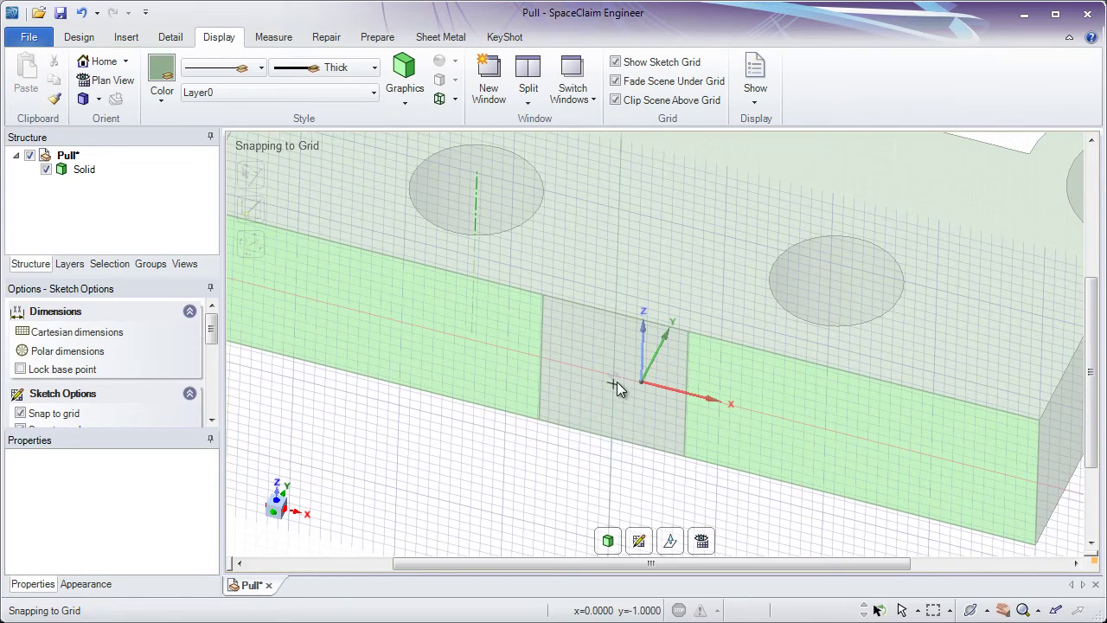
{"action": "key", "text": "c"}
{"action": "left_click", "coordinate": [613, 375]}
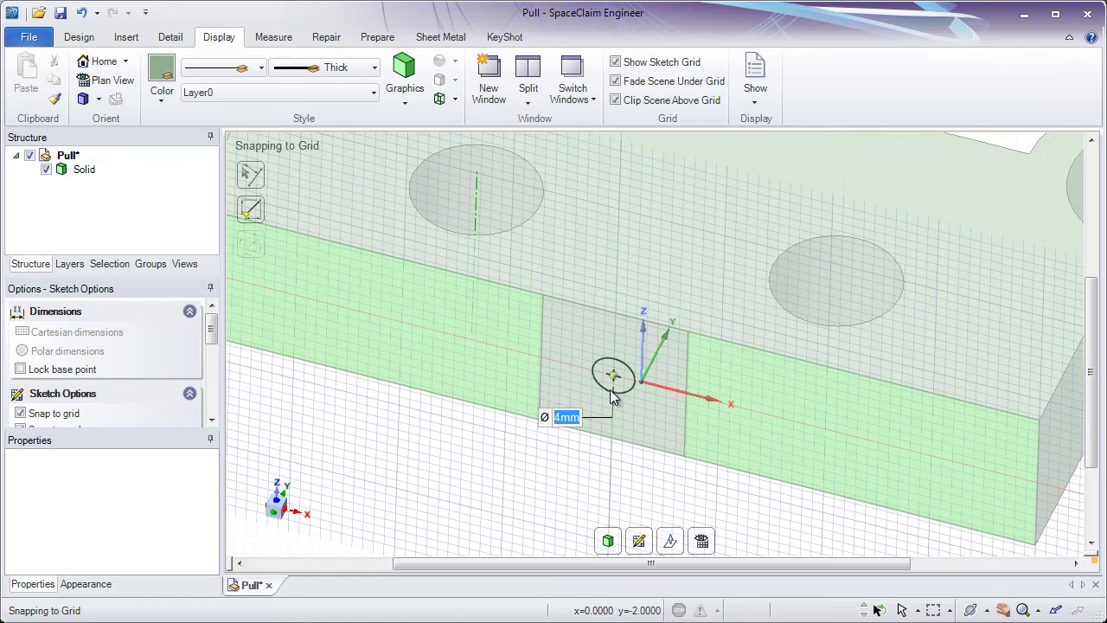
{"action": "type", "text": "6"}
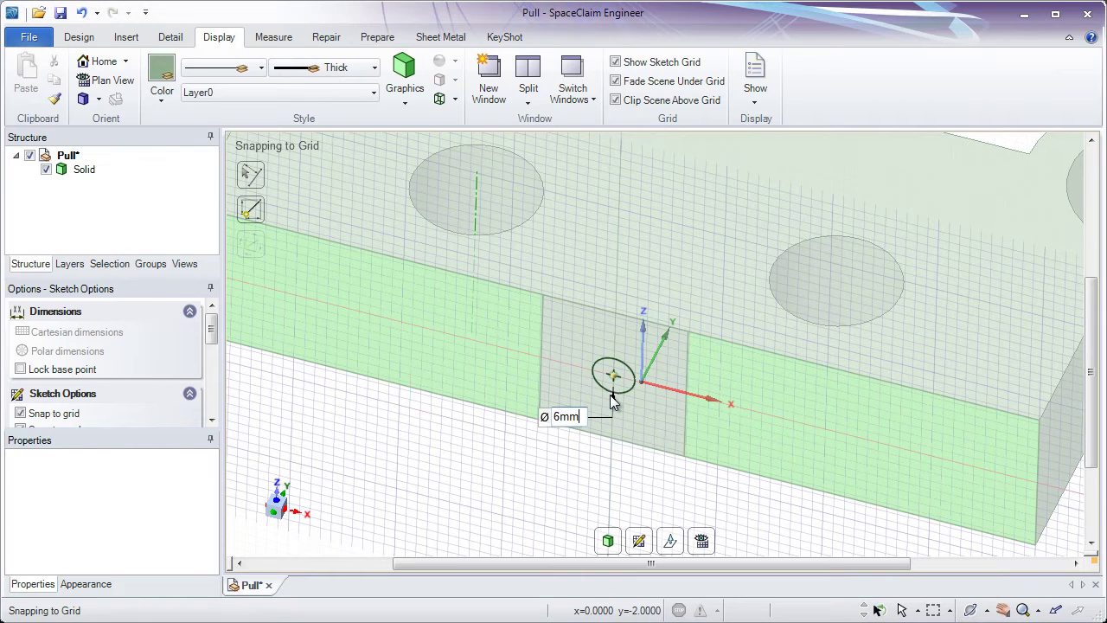
{"action": "key", "text": "Return"}
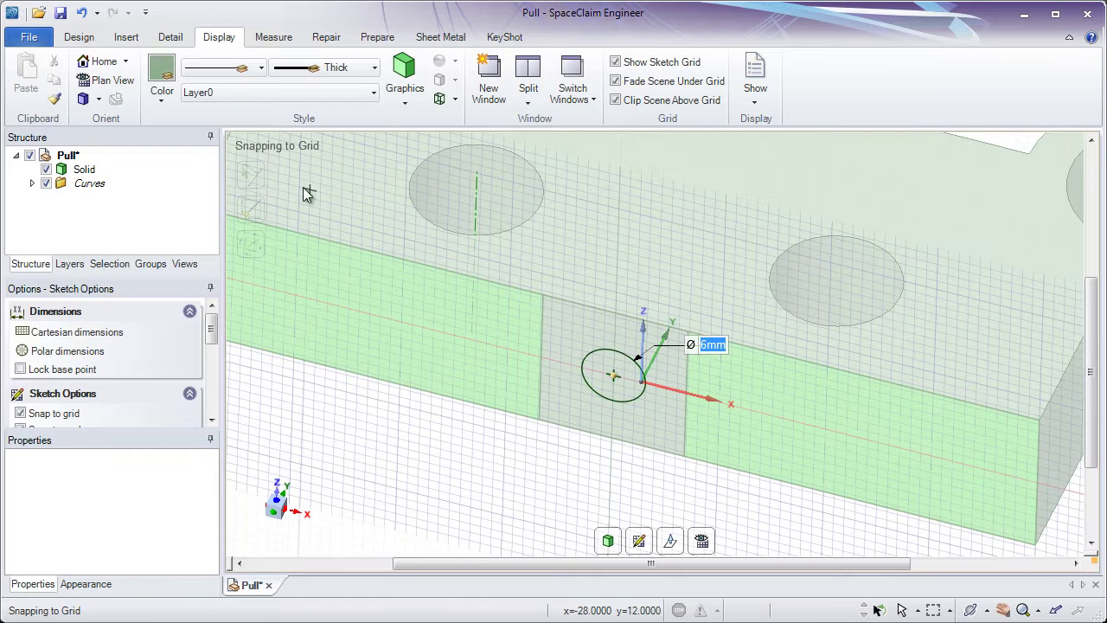
Step: Pull the circular region on the notch's back face into the block to cut a hole, and clear the selection
{"action": "left_click", "coordinate": [79, 37]}
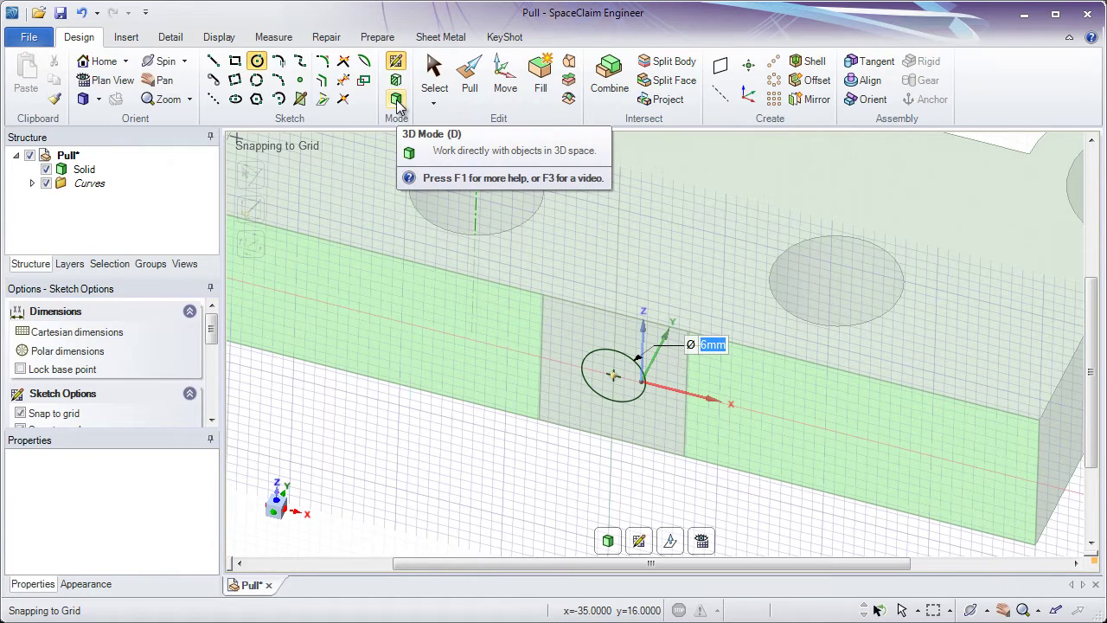
{"action": "left_click", "coordinate": [468, 97]}
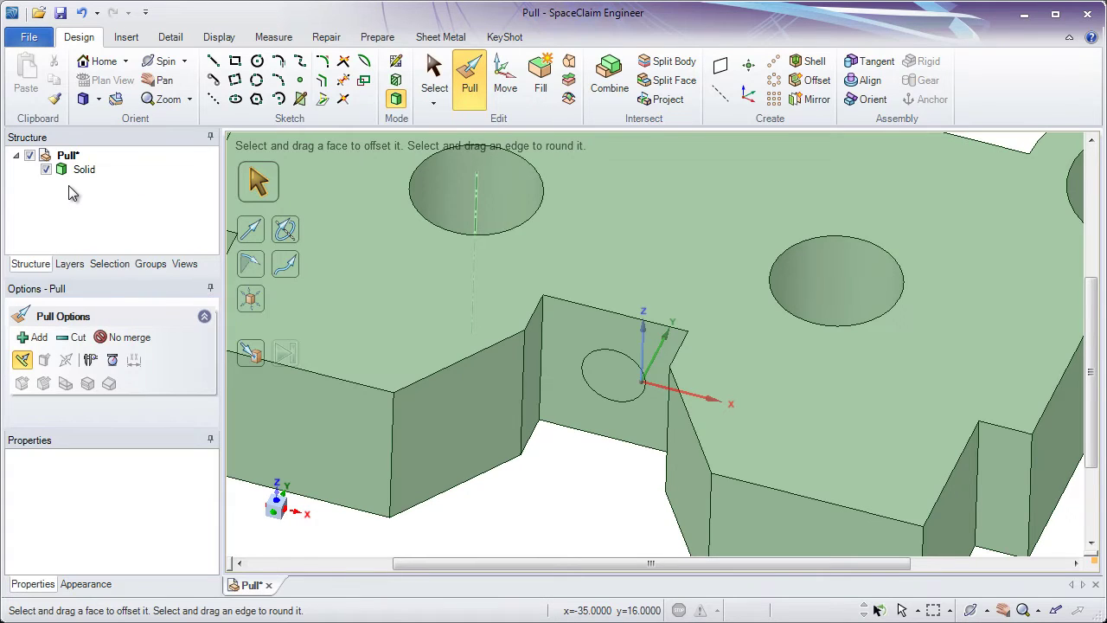
{"action": "left_click", "coordinate": [347, 303]}
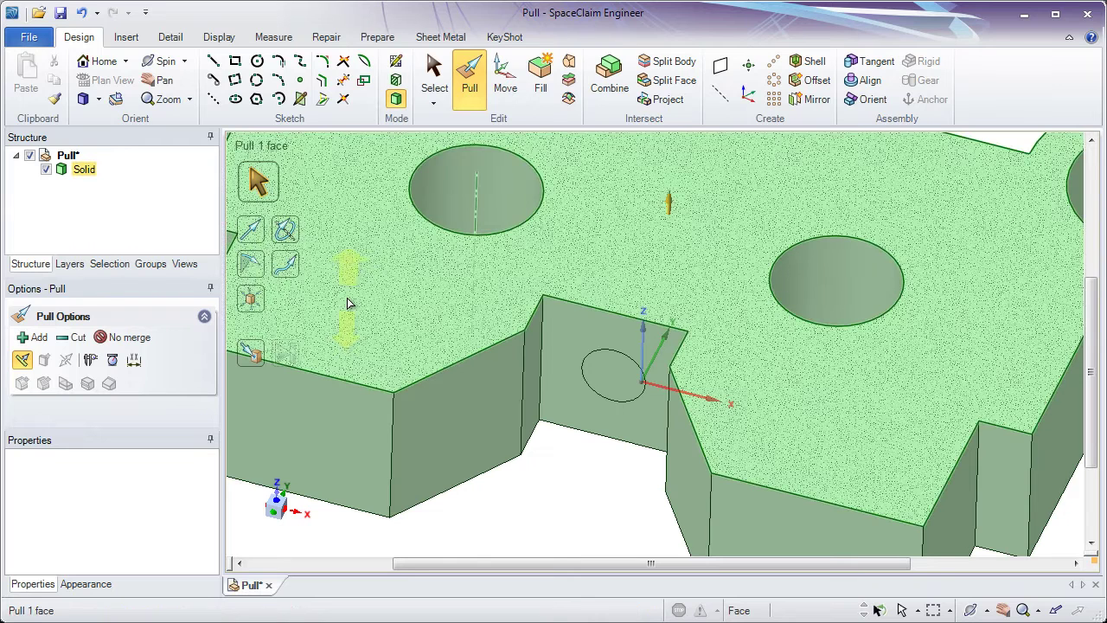
{"action": "left_click", "coordinate": [564, 344]}
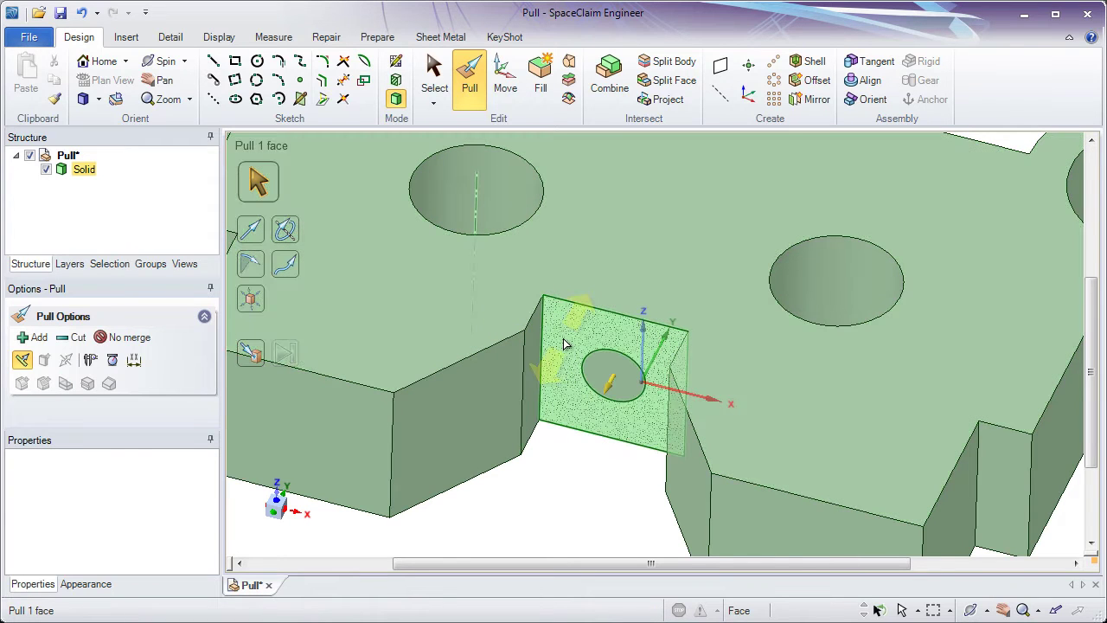
{"action": "left_click", "coordinate": [606, 377]}
{"action": "left_click", "coordinate": [590, 348]}
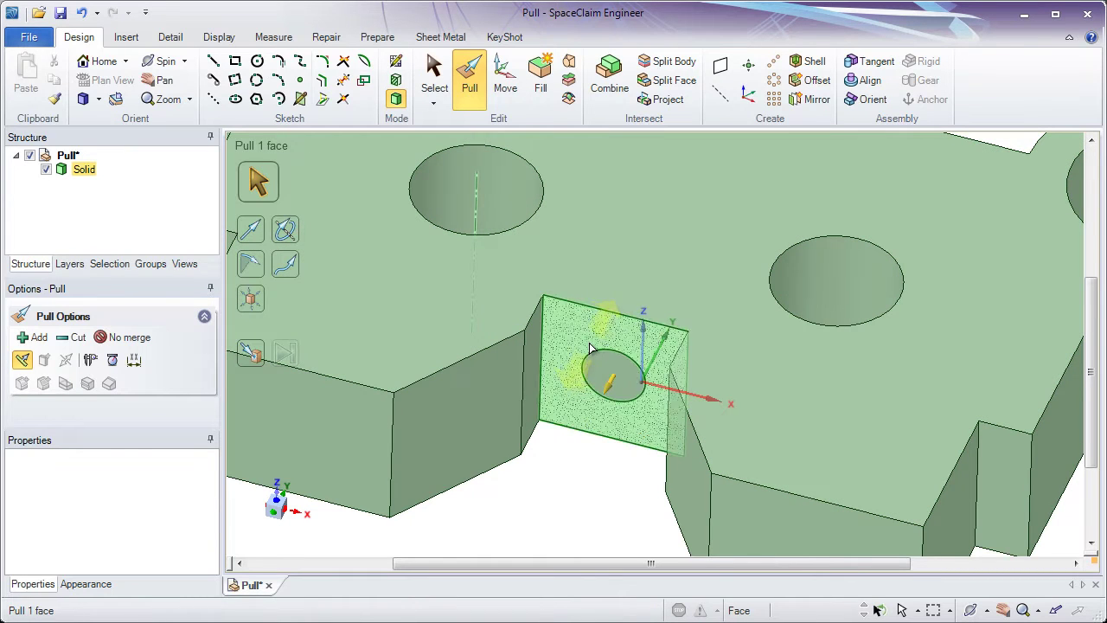
{"action": "left_click", "coordinate": [608, 378]}
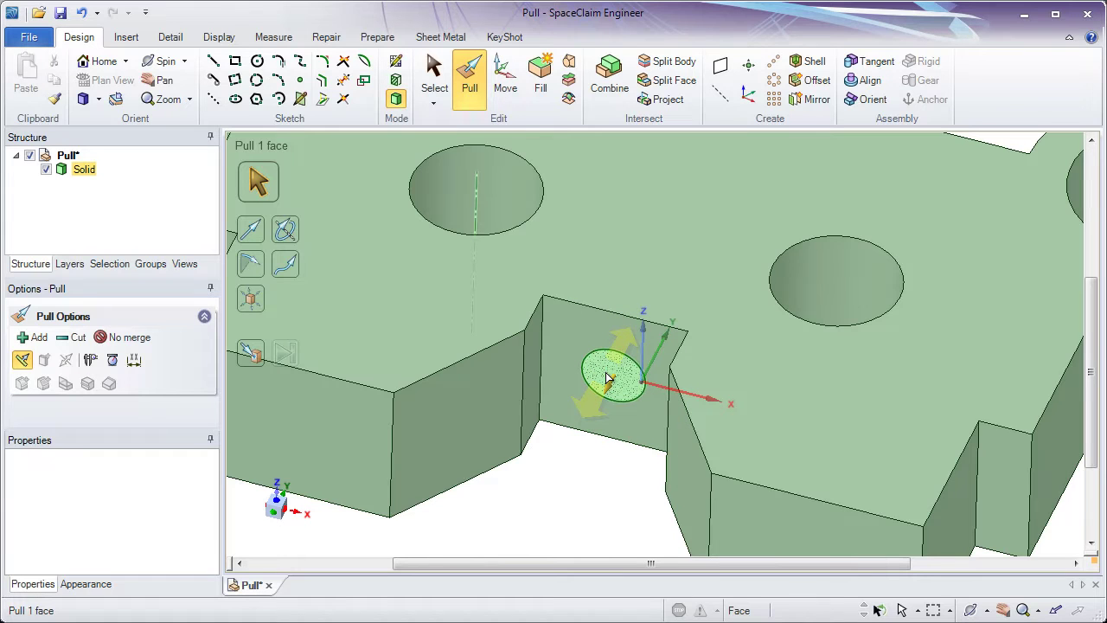
{"action": "left_click", "coordinate": [607, 378]}
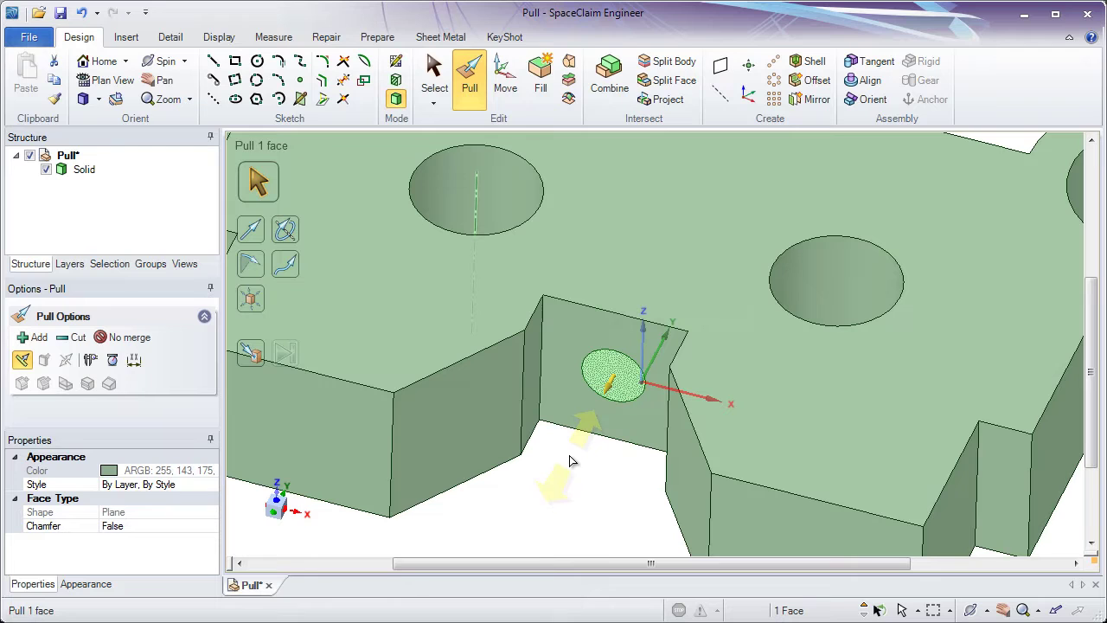
{"action": "left_click_drag", "start_coordinate": [570, 461], "coordinate": [762, 208]}
{"action": "left_click", "coordinate": [608, 299]}
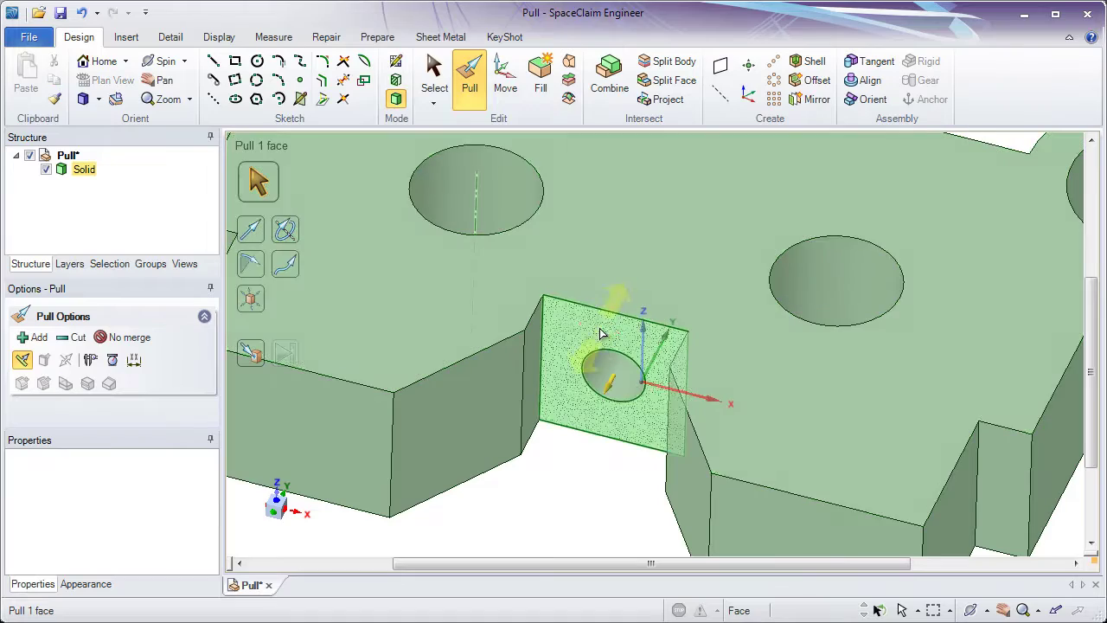
{"action": "mouse_move", "coordinate": [608, 298]}
{"action": "middle_mouse_down"}
{"action": "mouse_move", "coordinate": [663, 223]}
{"action": "mouse_move", "coordinate": [625, 291]}
{"action": "middle_mouse_up"}
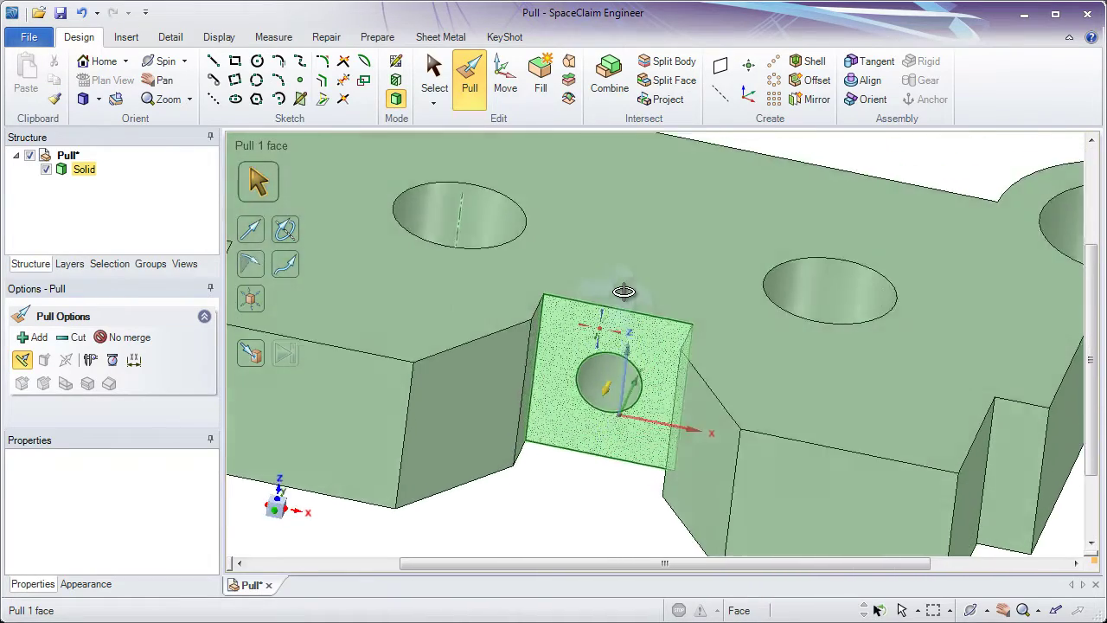
{"action": "left_click", "coordinate": [619, 306]}
{"action": "left_click", "coordinate": [630, 322]}
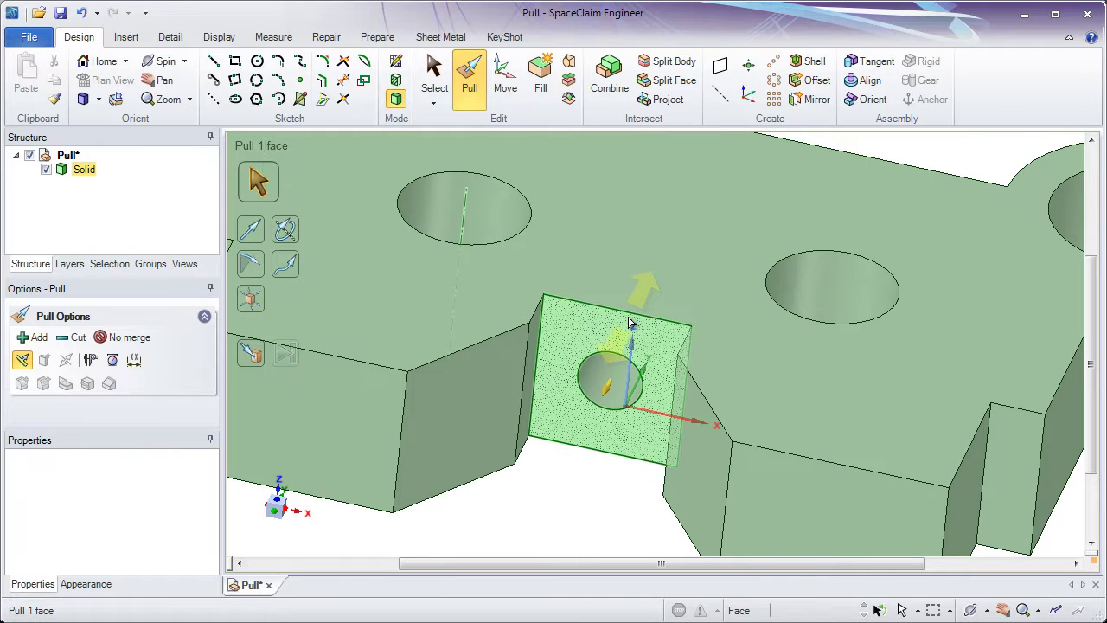
{"action": "middle_click_drag", "start_coordinate": [628, 317], "coordinate": [613, 322]}
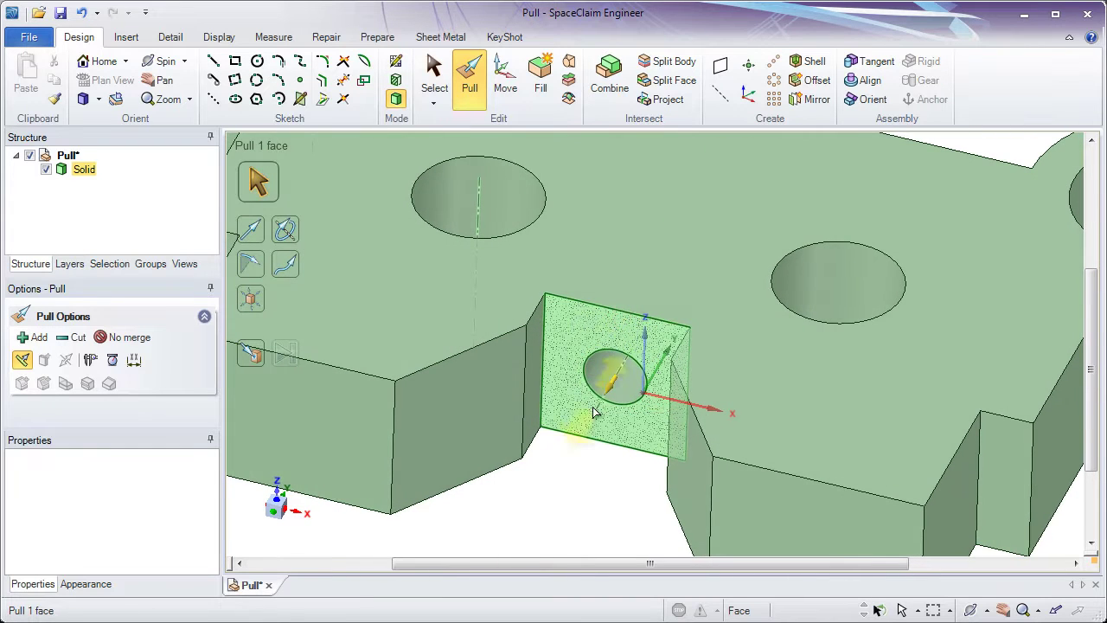
{"action": "left_click", "coordinate": [570, 467]}
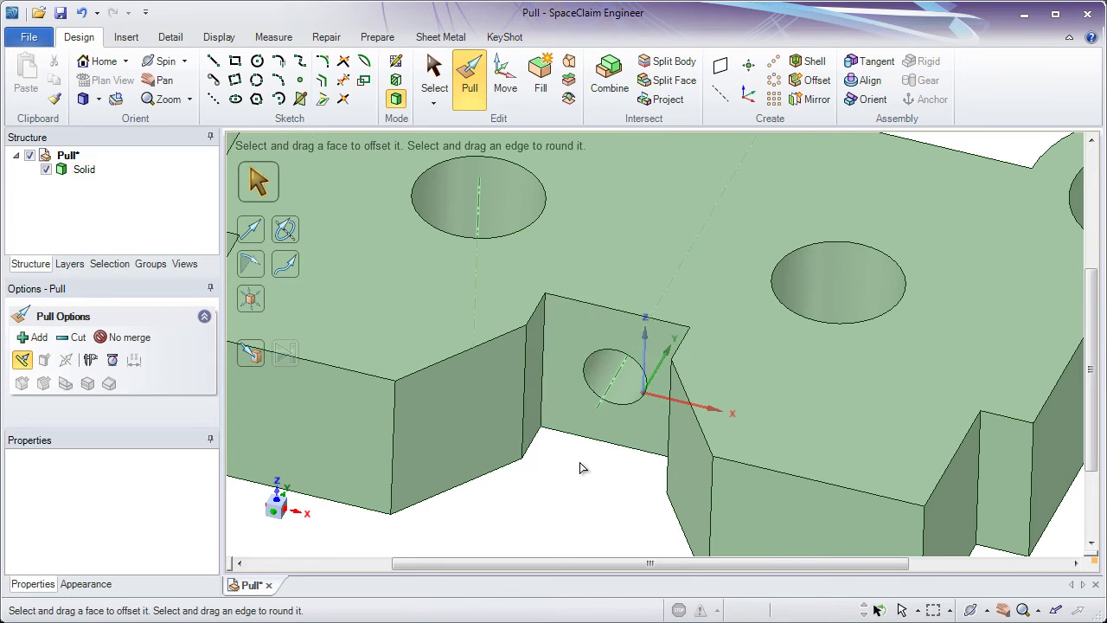
Step: Start a rectangle sketch on the plane through the new hole's axis and turn it to plan view
{"action": "left_click", "coordinate": [597, 391]}
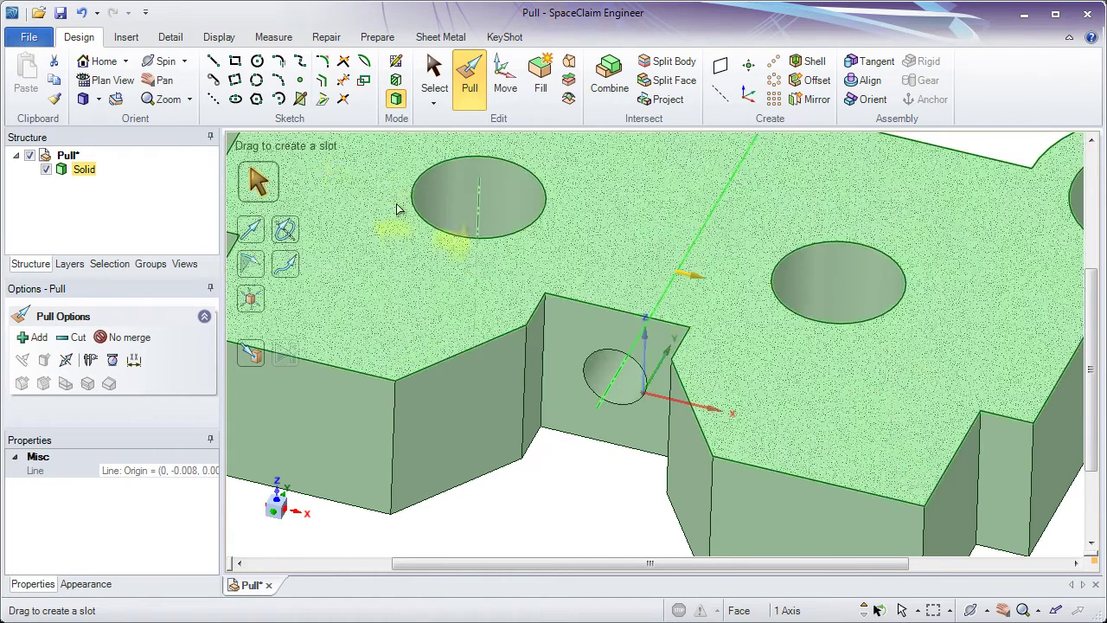
{"action": "left_click", "coordinate": [235, 62]}
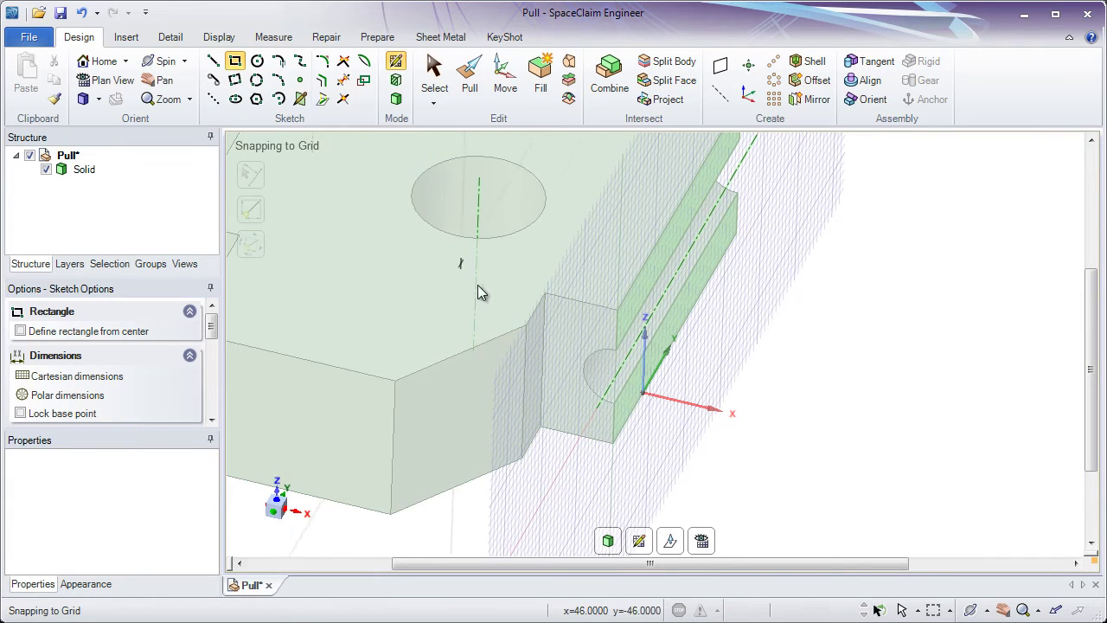
{"action": "mouse_move", "coordinate": [482, 292]}
{"action": "middle_mouse_down"}
{"action": "mouse_move", "coordinate": [476, 227]}
{"action": "mouse_move", "coordinate": [363, 220]}
{"action": "mouse_move", "coordinate": [403, 185]}
{"action": "mouse_move", "coordinate": [502, 205]}
{"action": "middle_mouse_up"}
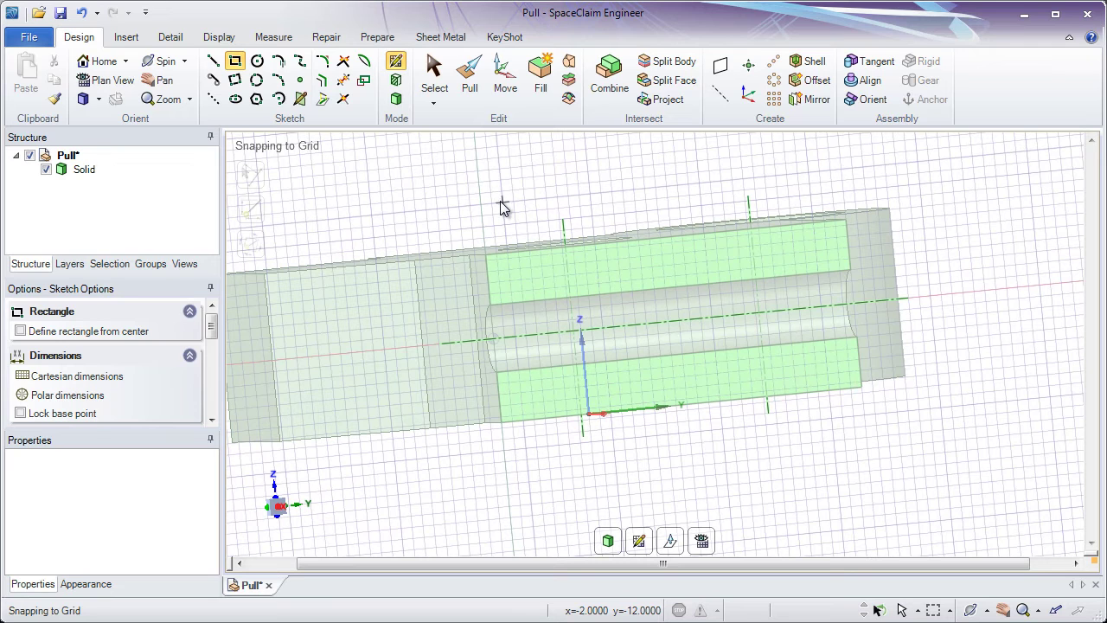
{"action": "left_click", "coordinate": [702, 541]}
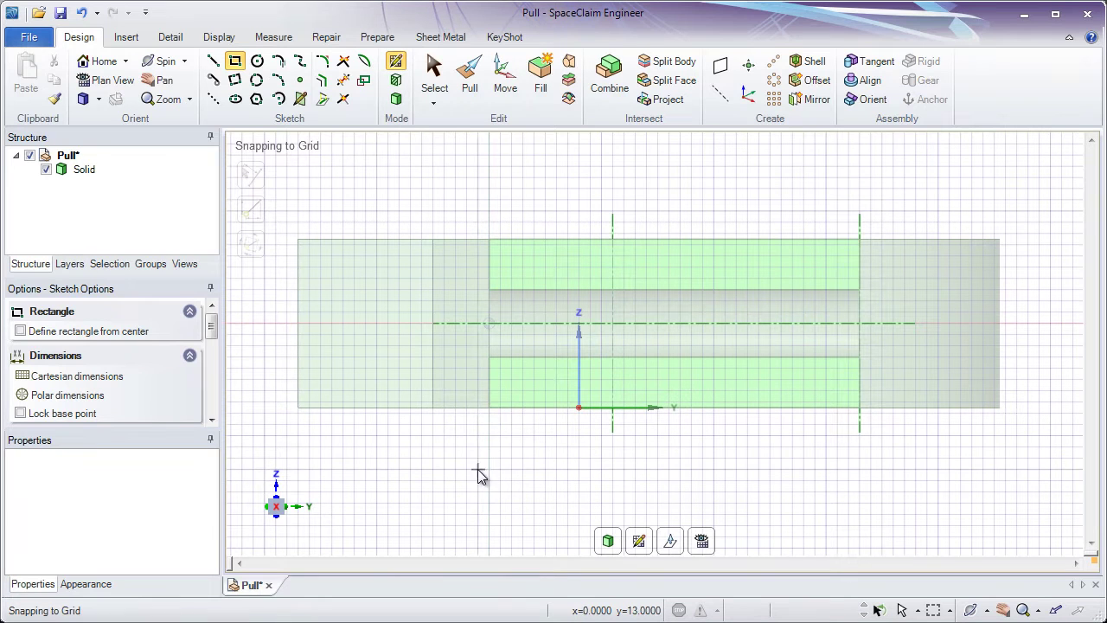
Step: Sketch a 20 mm by 6 mm rectangle outward from the new hole's upper edge and convert it to a surface with Pull
{"action": "left_click", "coordinate": [488, 292]}
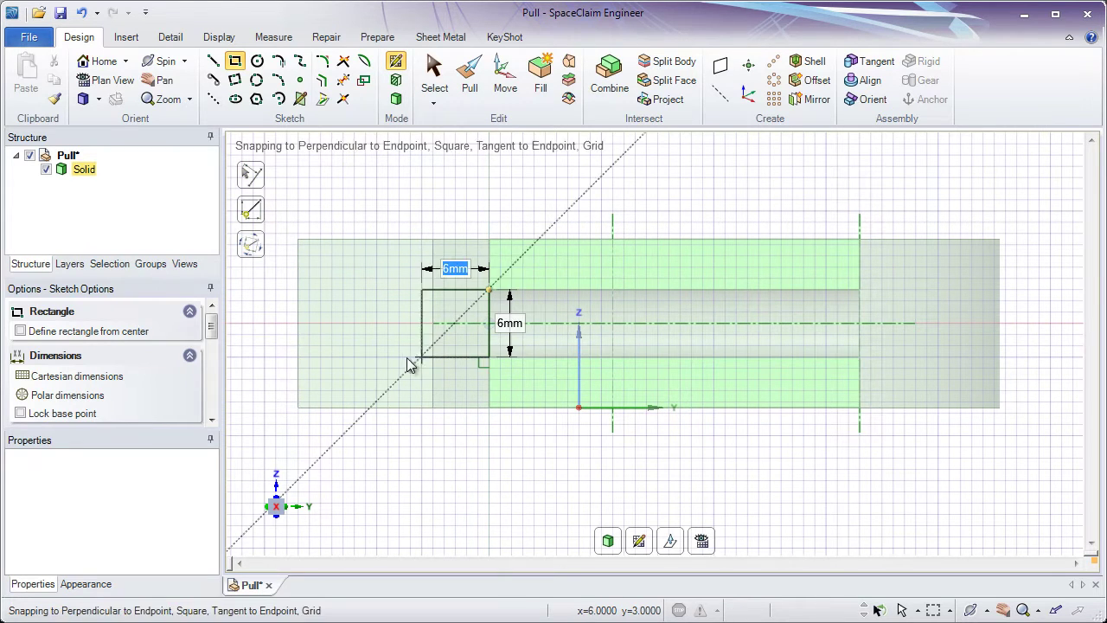
{"action": "left_click", "coordinate": [266, 361]}
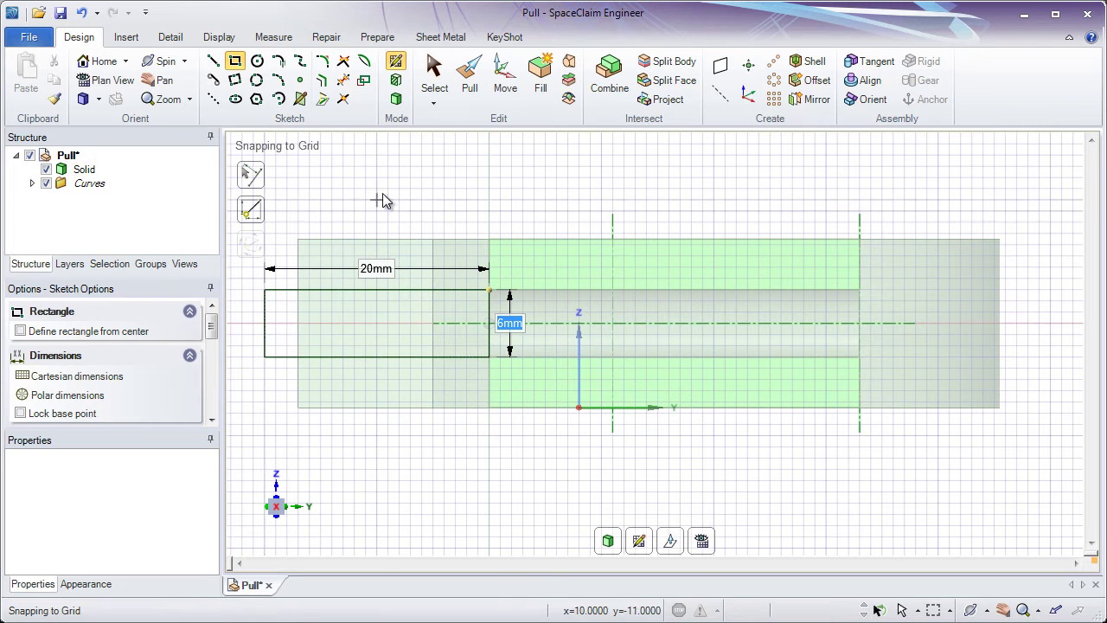
{"action": "middle_click_drag", "start_coordinate": [387, 199], "coordinate": [429, 215]}
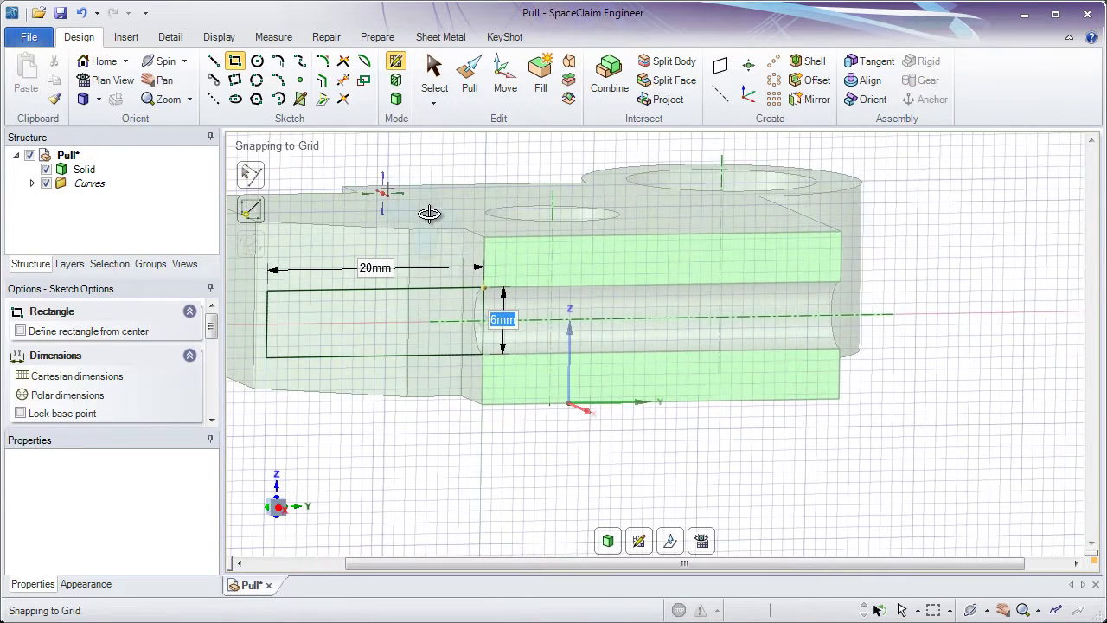
{"action": "left_click", "coordinate": [468, 86]}
{"action": "scroll", "coordinate": [459, 164], "scroll_direction": "up", "scroll_amount": 3}
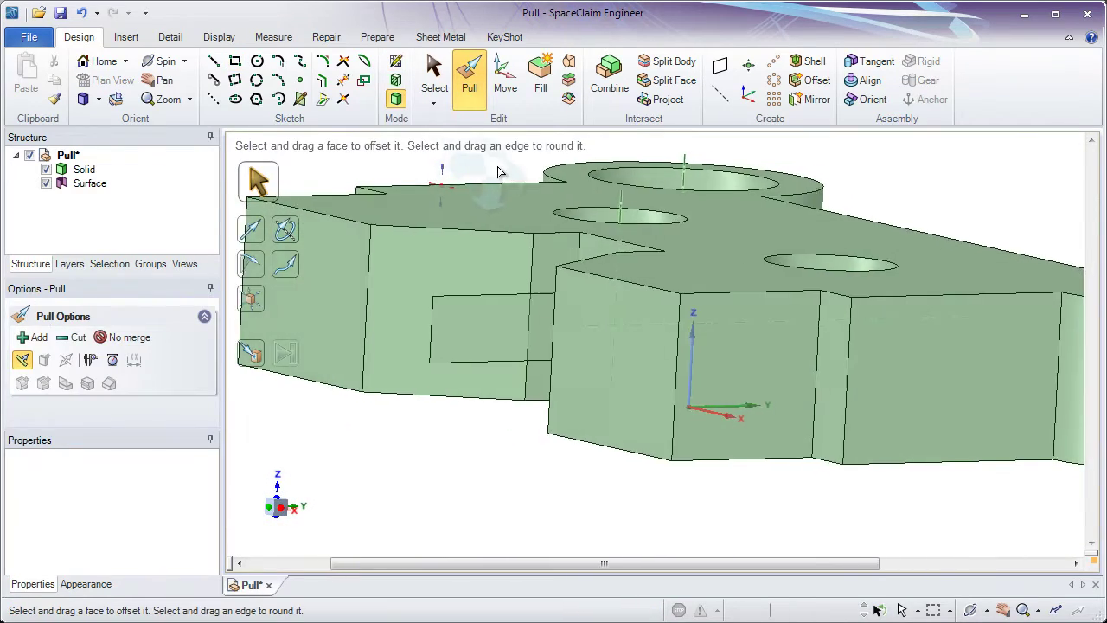
{"action": "left_click", "coordinate": [497, 171]}
{"action": "middle_click_drag", "start_coordinate": [498, 171], "coordinate": [568, 282]}
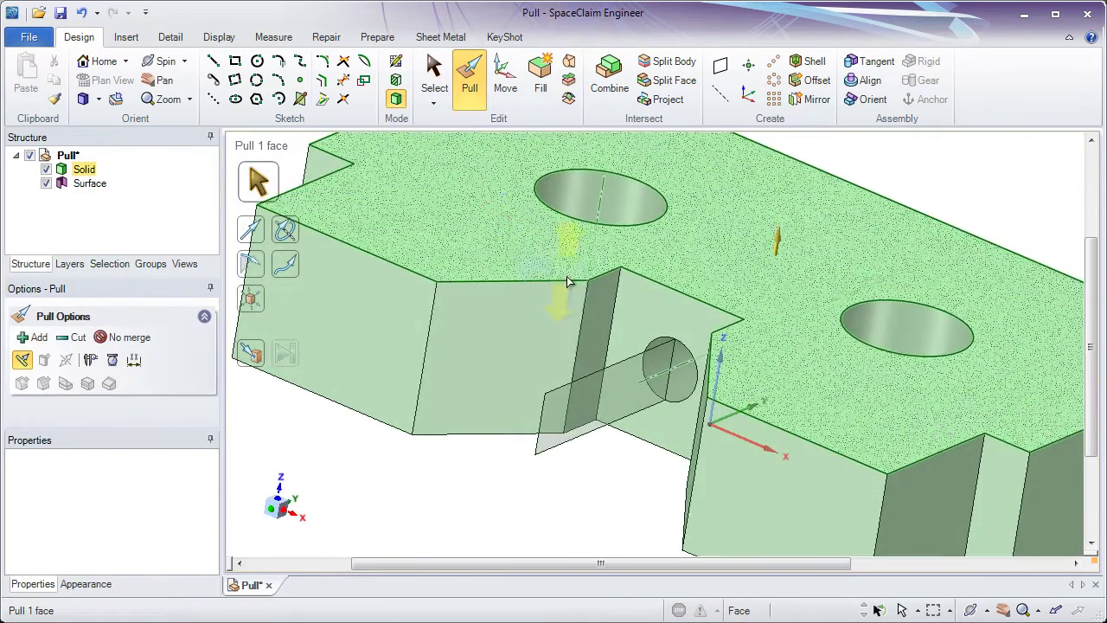
Step: Select the rectangular surface that extends from the small hole in the notch's back face as the pull target
{"action": "left_click", "coordinate": [630, 362]}
{"action": "left_click", "coordinate": [638, 380]}
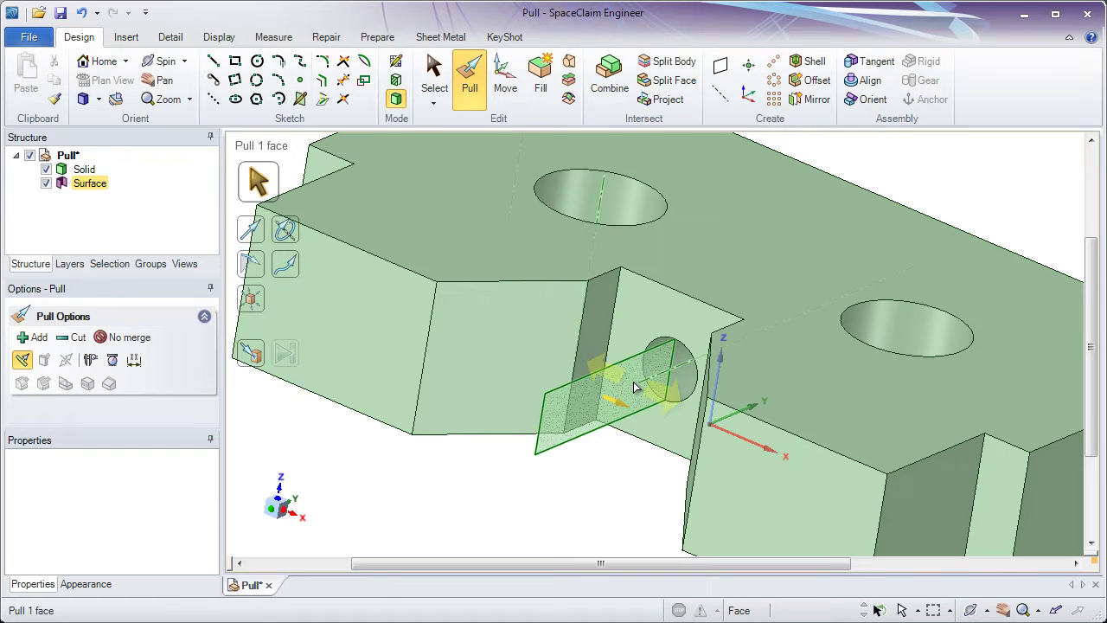
{"action": "scroll", "coordinate": [566, 317], "scroll_direction": "down", "scroll_amount": 3}
{"action": "left_click", "coordinate": [550, 318]}
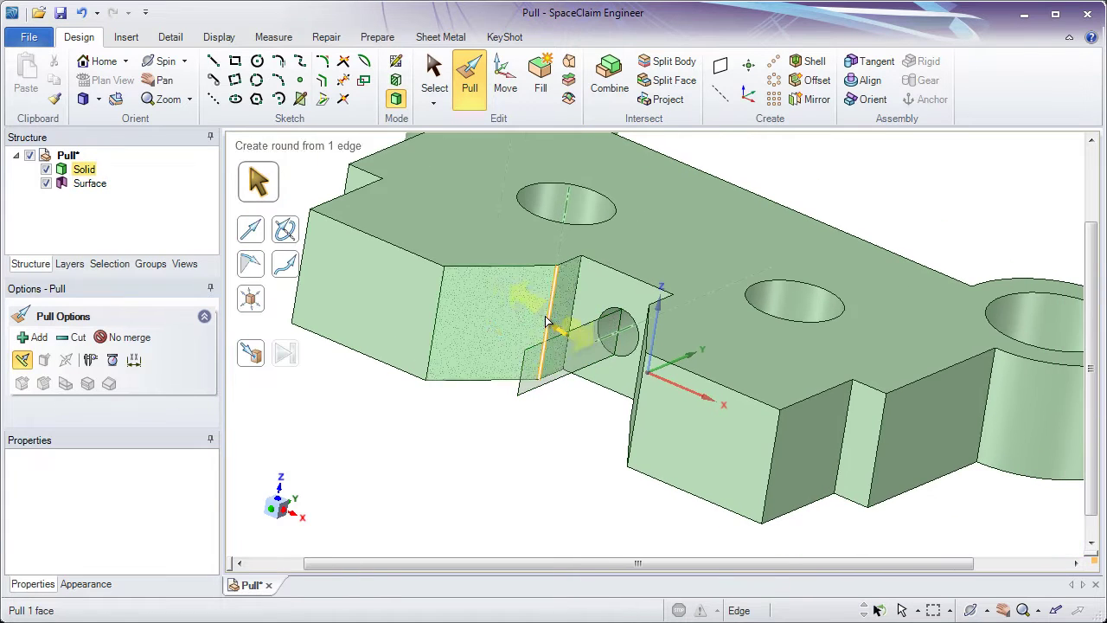
{"action": "left_click", "coordinate": [378, 286]}
{"action": "left_click", "coordinate": [492, 406]}
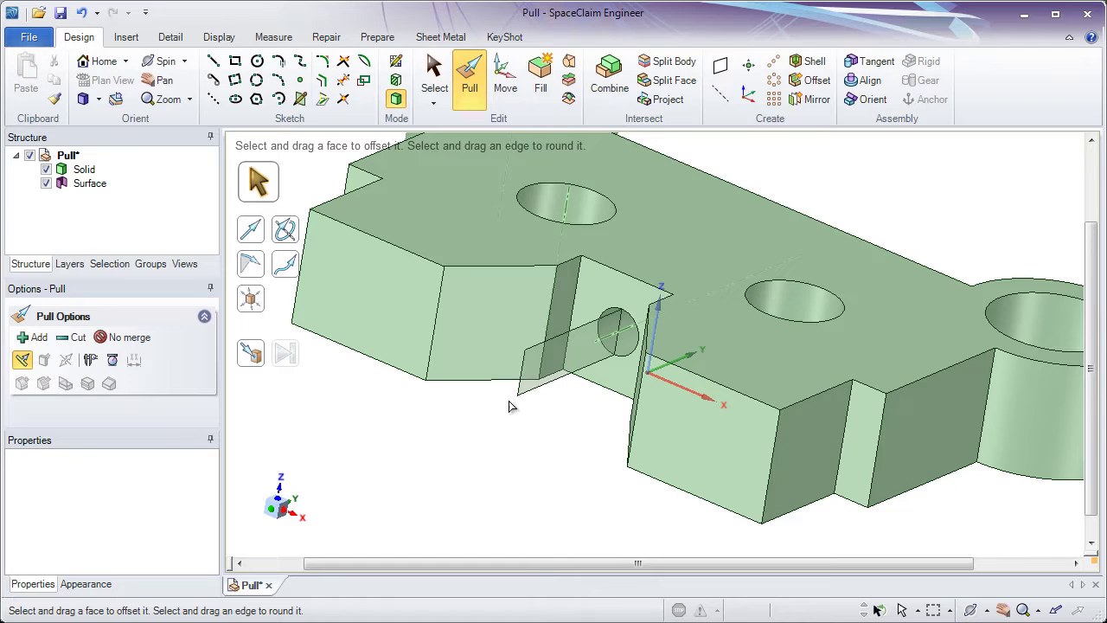
{"action": "left_click", "coordinate": [524, 381]}
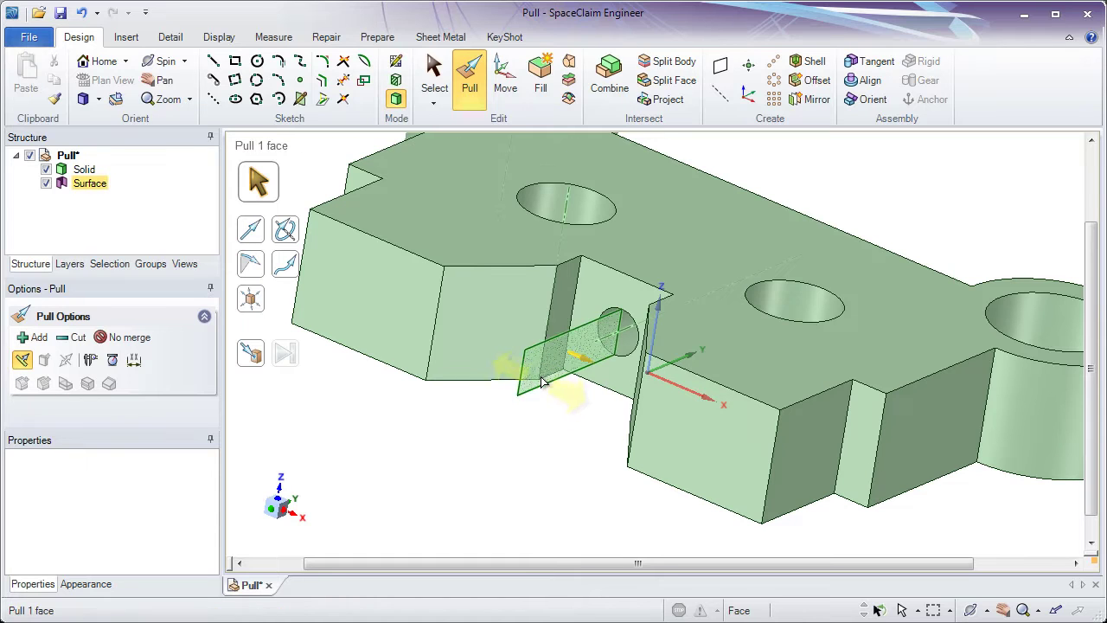
{"action": "middle_click_drag", "start_coordinate": [541, 382], "coordinate": [604, 386]}
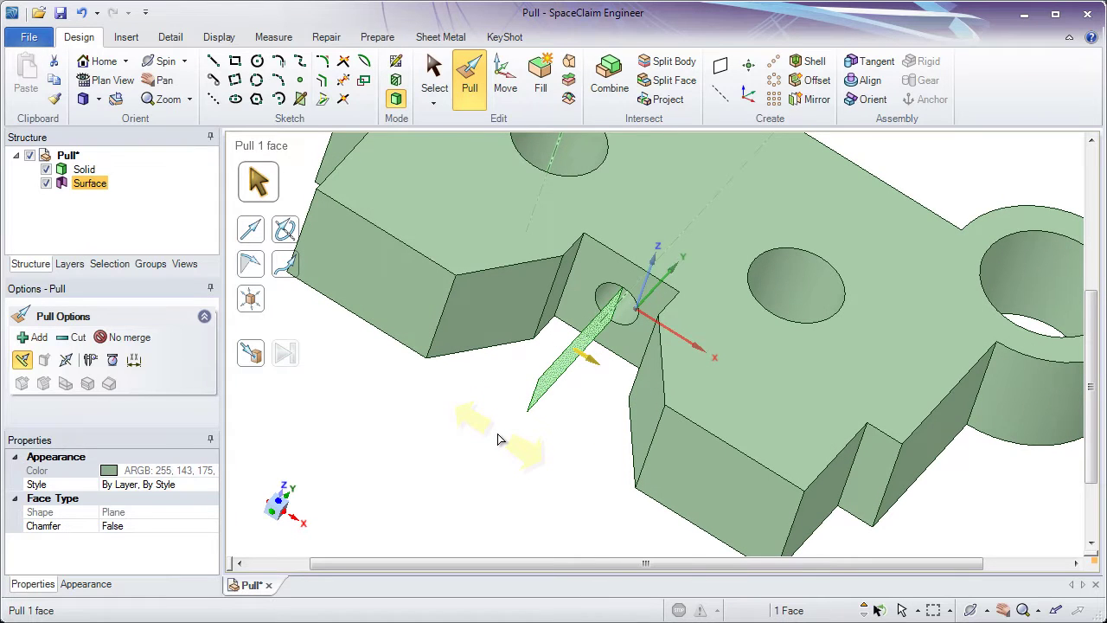
Step: Try to pull the rectangular surface about 2 mm sideways with the Add option
{"action": "left_click_drag", "start_coordinate": [497, 439], "coordinate": [462, 360]}
{"action": "key", "text": "Escape"}
{"action": "key", "text": "Escape"}
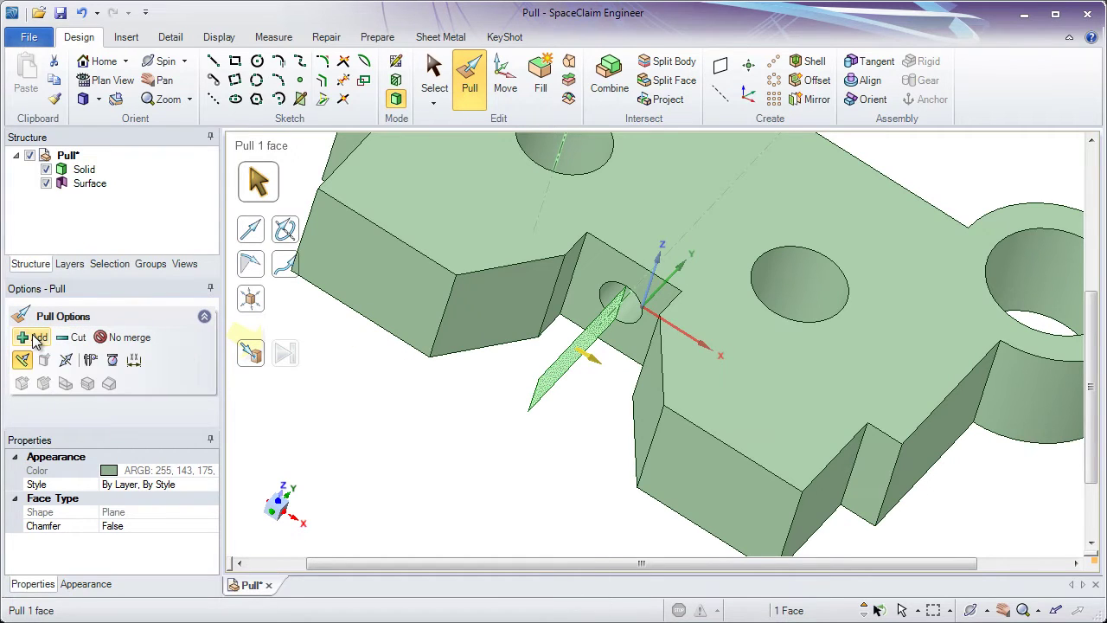
{"action": "mouse_move", "coordinate": [490, 410]}
{"action": "left_mouse_down"}
{"action": "mouse_move", "coordinate": [424, 376]}
{"action": "mouse_move", "coordinate": [366, 321]}
{"action": "mouse_move", "coordinate": [234, 279]}
{"action": "mouse_move", "coordinate": [227, 242]}
{"action": "mouse_move", "coordinate": [445, 342]}
{"action": "mouse_move", "coordinate": [659, 460]}
{"action": "mouse_move", "coordinate": [709, 502]}
{"action": "mouse_move", "coordinate": [502, 422]}
{"action": "left_mouse_up"}
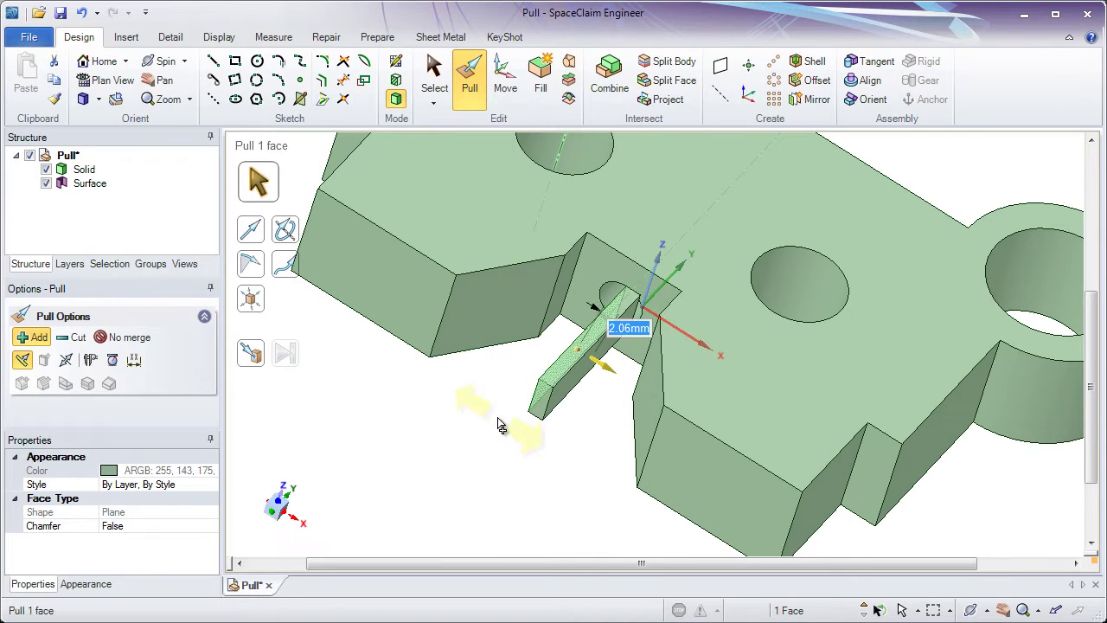
{"action": "key", "text": "Escape"}
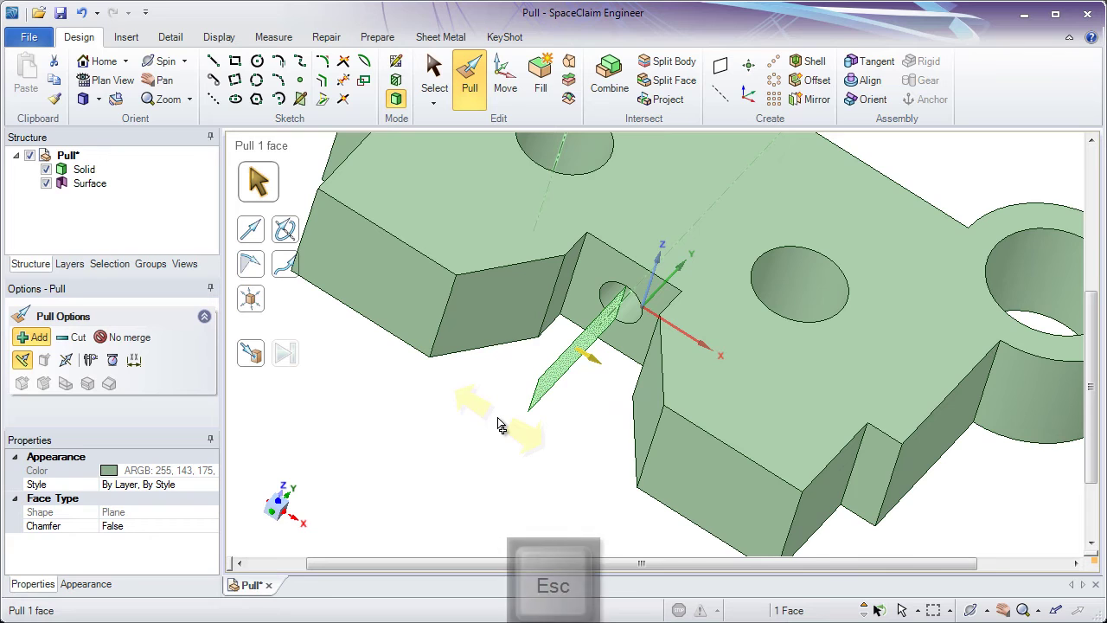
Step: Pull the rectangular surface through the bracket in both directions with the Cut and Pull Both Sides options
{"action": "left_click", "coordinate": [76, 338]}
{"action": "left_click_drag", "start_coordinate": [470, 445], "coordinate": [651, 467]}
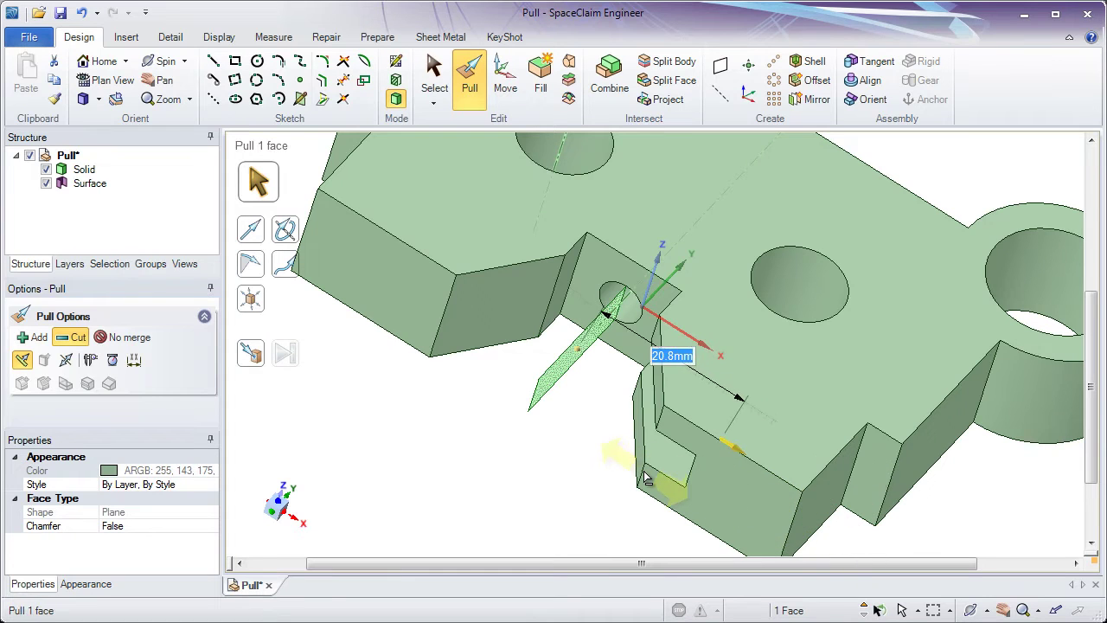
{"action": "key", "text": "Escape"}
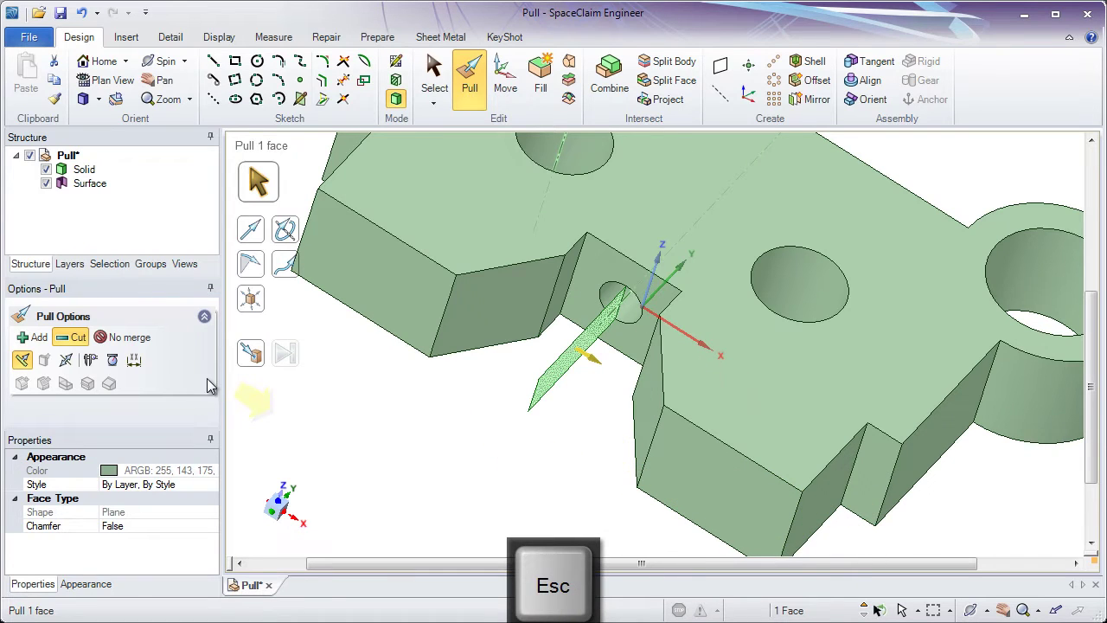
{"action": "left_click", "coordinate": [66, 362]}
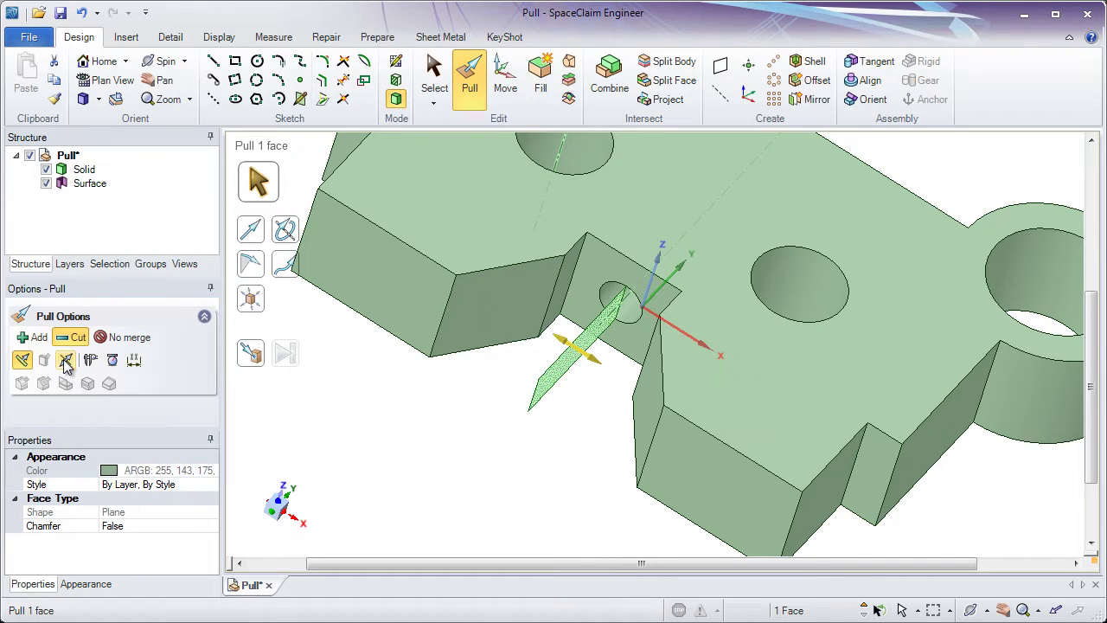
{"action": "left_click_drag", "start_coordinate": [437, 449], "coordinate": [121, 268]}
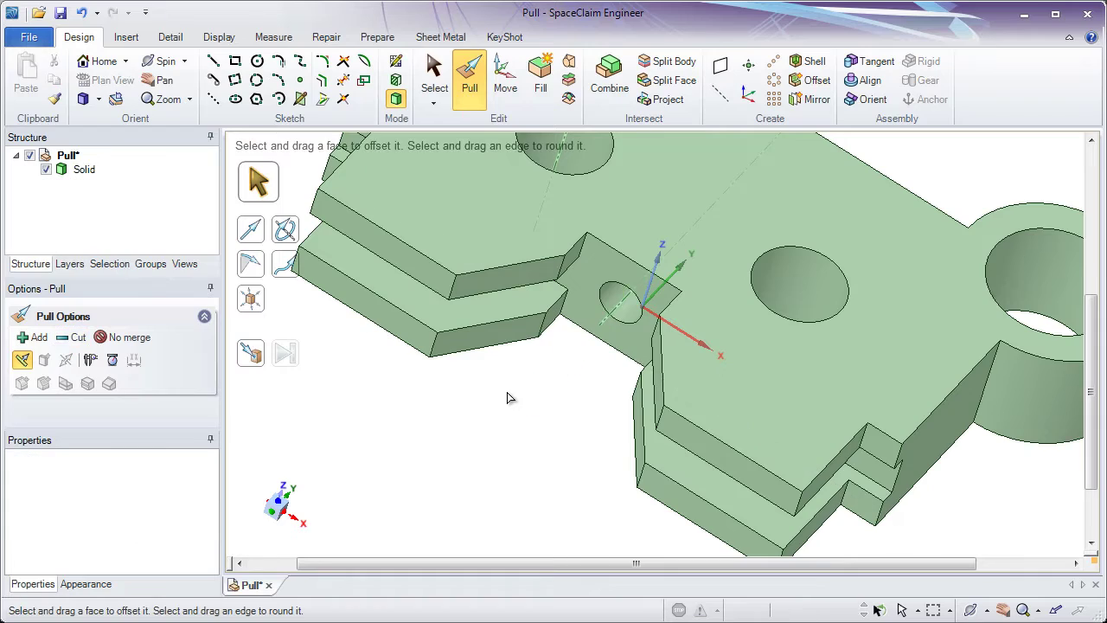
Step: Pull the axis of the small hole in the notch to both sides to form a slot, and set its distance to 5 mm
{"action": "scroll", "coordinate": [601, 341], "scroll_direction": "up", "scroll_amount": 5}
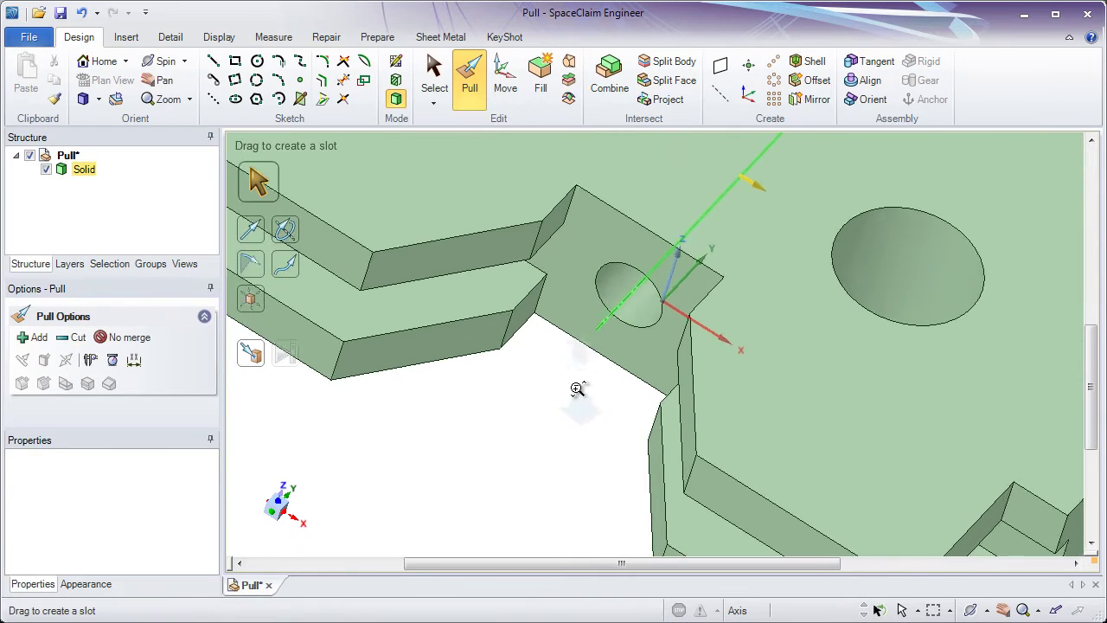
{"action": "left_click", "coordinate": [600, 357]}
{"action": "mouse_move", "coordinate": [600, 357]}
{"action": "middle_mouse_down"}
{"action": "mouse_move", "coordinate": [583, 403]}
{"action": "mouse_move", "coordinate": [587, 379]}
{"action": "middle_mouse_up"}
{"action": "left_click", "coordinate": [601, 339]}
{"action": "left_click", "coordinate": [609, 329]}
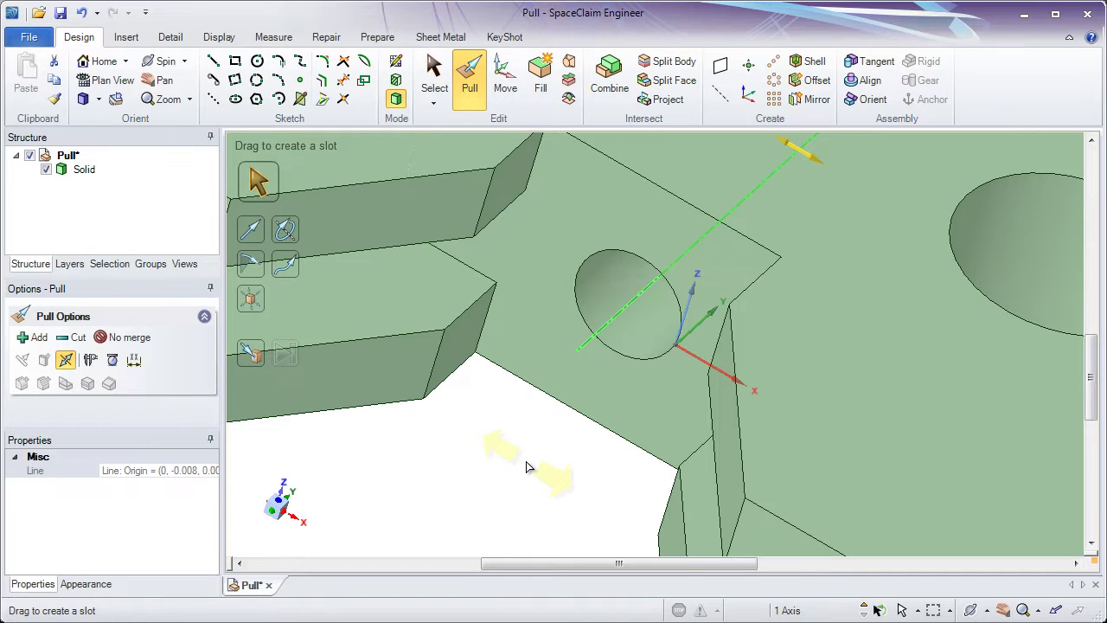
{"action": "left_click_drag", "start_coordinate": [526, 461], "coordinate": [567, 493]}
{"action": "key", "text": "space"}
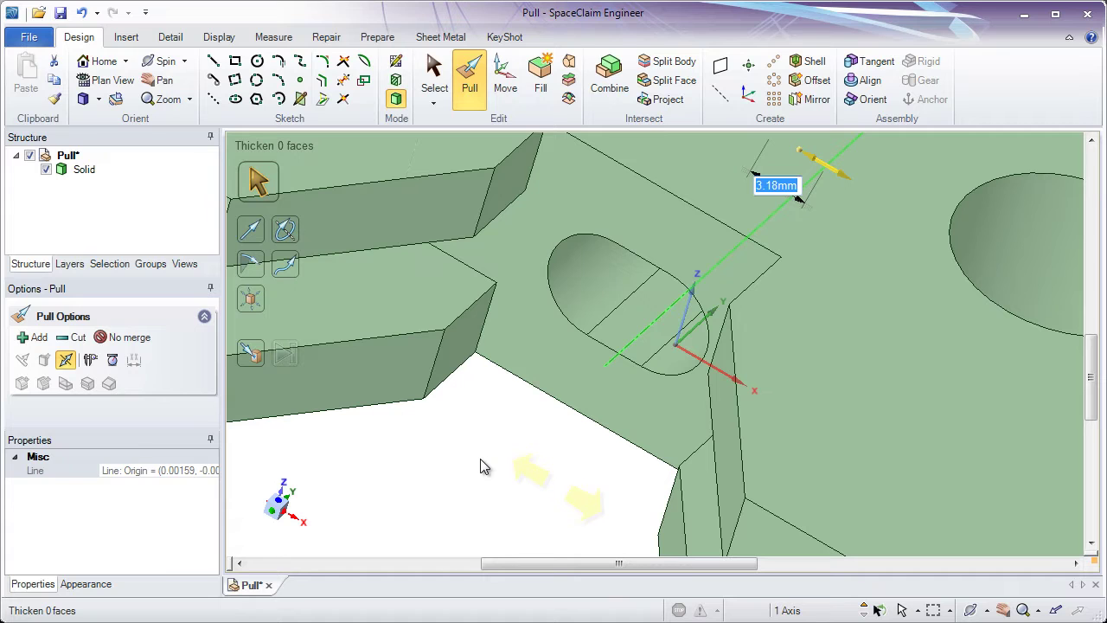
{"action": "type", "text": "5"}
{"action": "key", "text": "Return"}
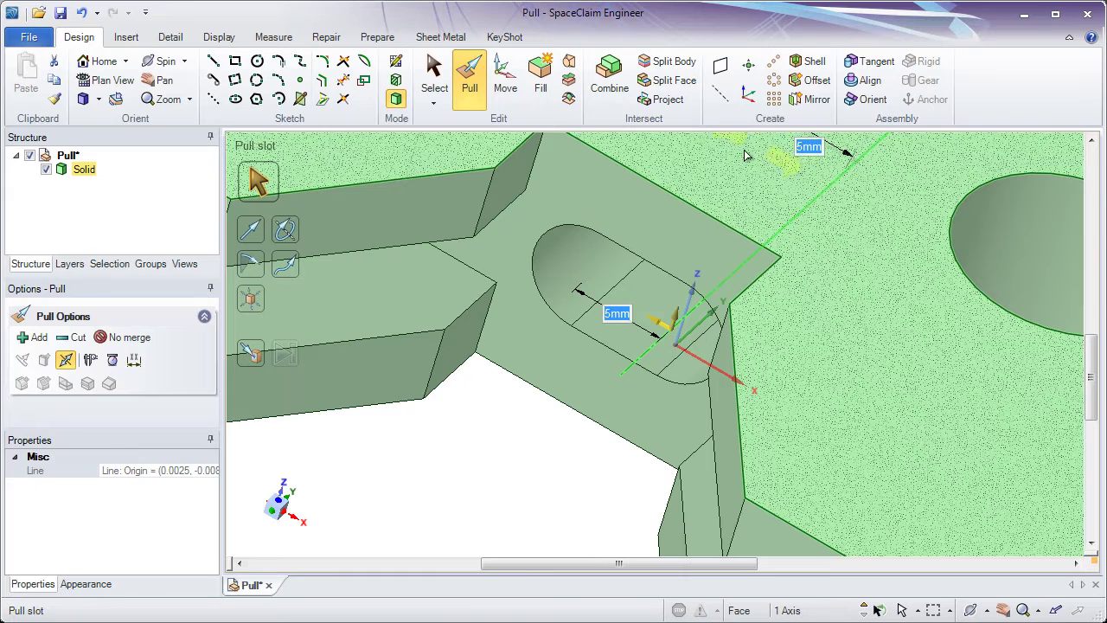
{"action": "left_click", "coordinate": [463, 478]}
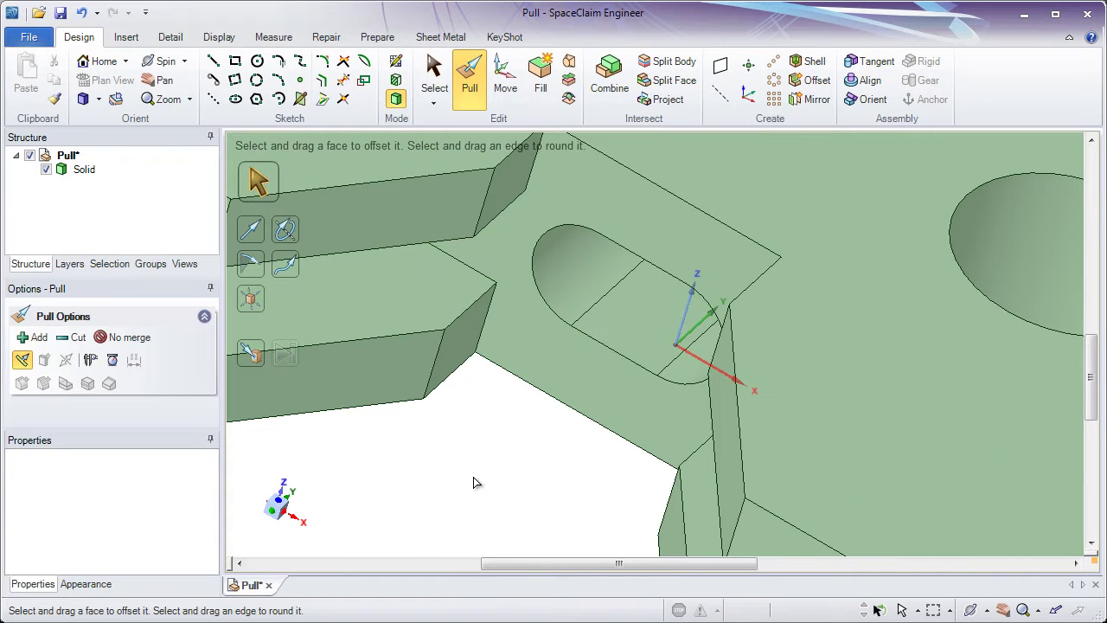
Step: Round the vertical edge between the bracket's slanted side face and the boss on the +X side with a 10 mm radius
{"action": "left_click", "coordinate": [106, 64]}
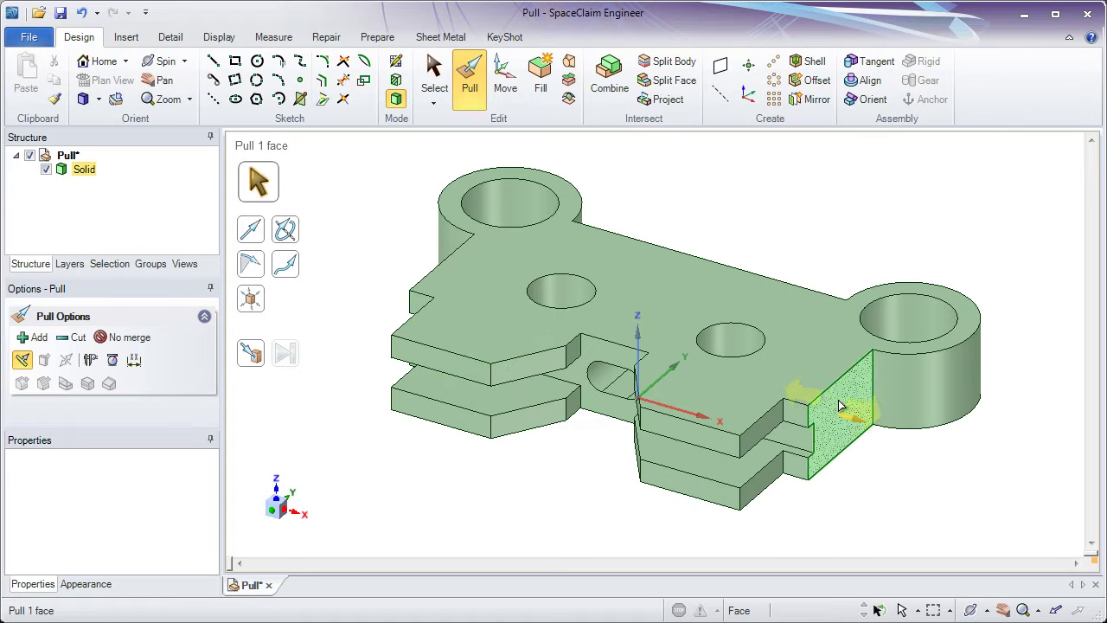
{"action": "left_click", "coordinate": [874, 387]}
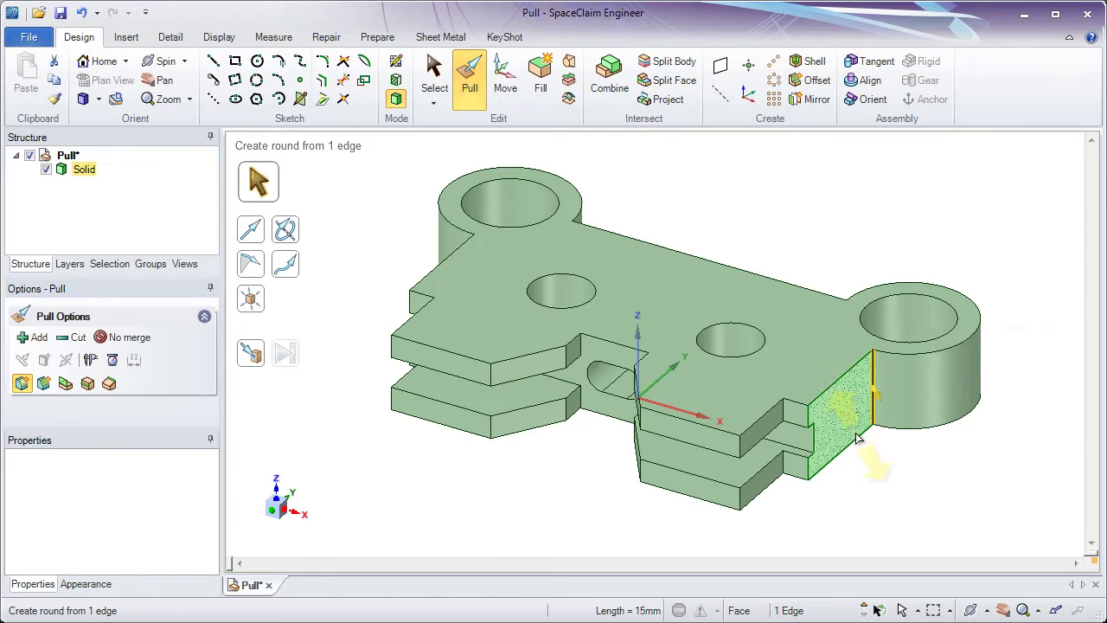
{"action": "left_click_drag", "start_coordinate": [868, 479], "coordinate": [909, 510]}
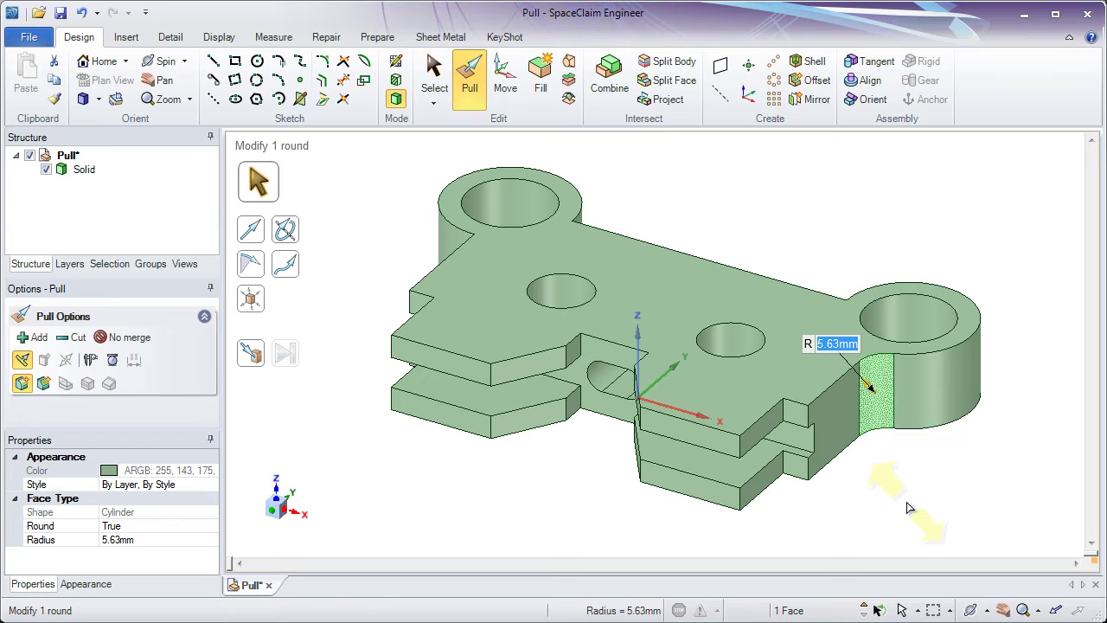
{"action": "type", "text": "10"}
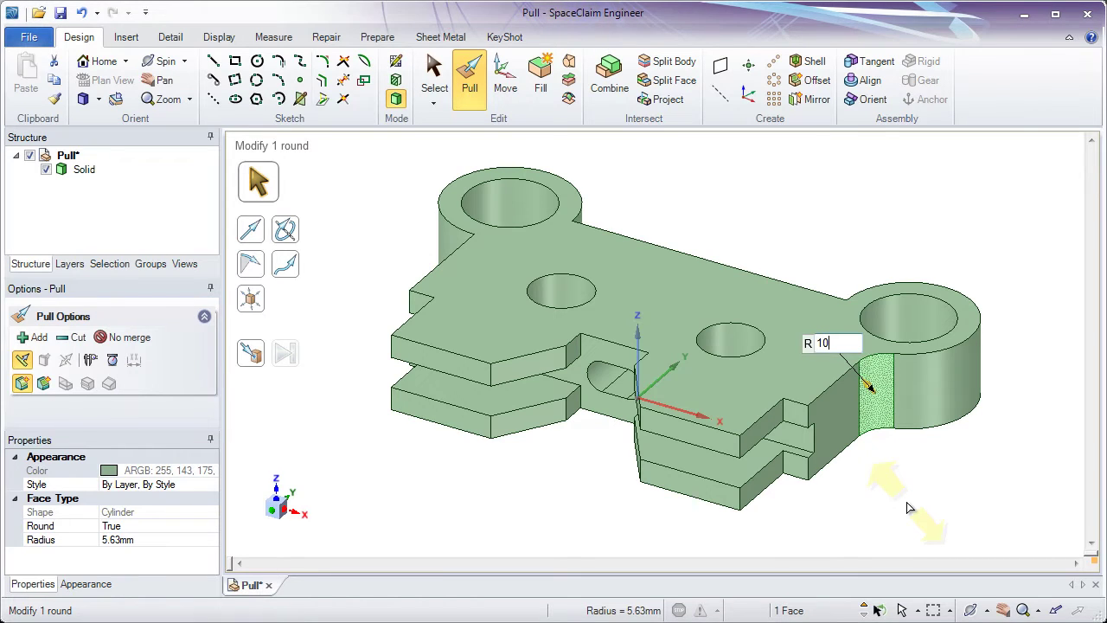
{"action": "key", "text": "Return"}
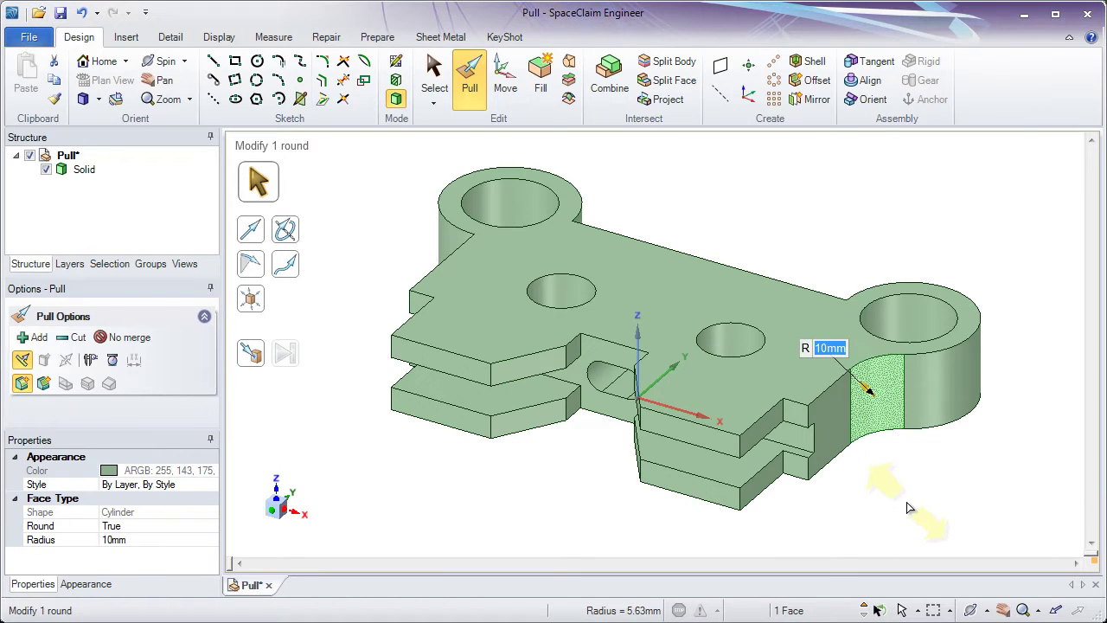
{"action": "left_click", "coordinate": [906, 508]}
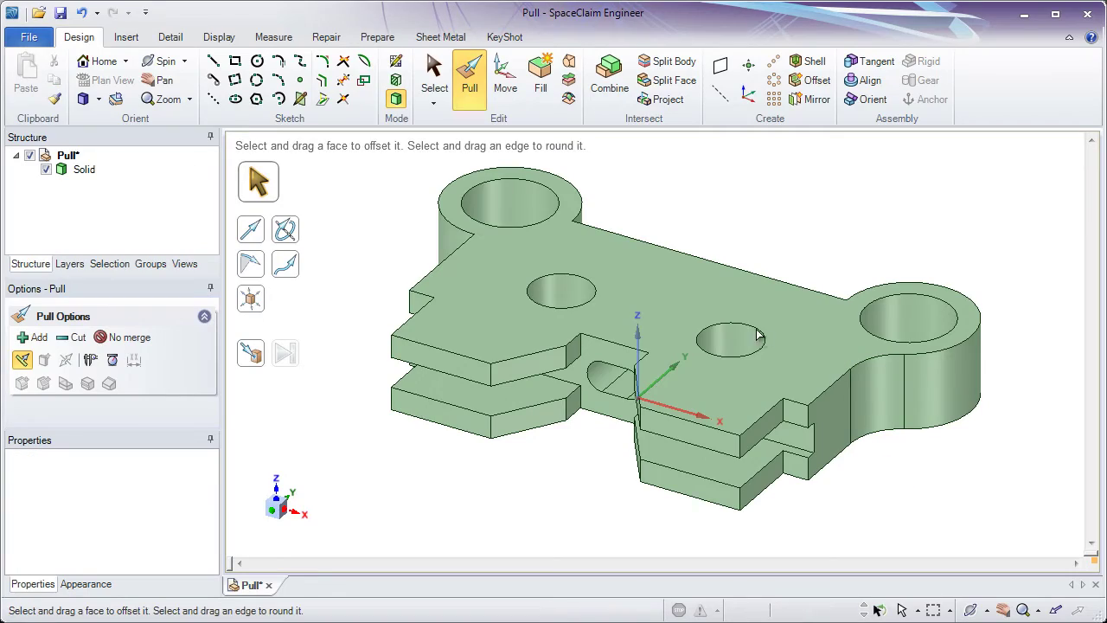
Step: Round the three remaining vertical edges between the two bosses and the bracket body with a 10 mm radius
{"action": "left_click", "coordinate": [695, 256]}
{"action": "middle_click_drag", "start_coordinate": [694, 256], "coordinate": [732, 467]}
{"action": "left_click", "coordinate": [740, 432]}
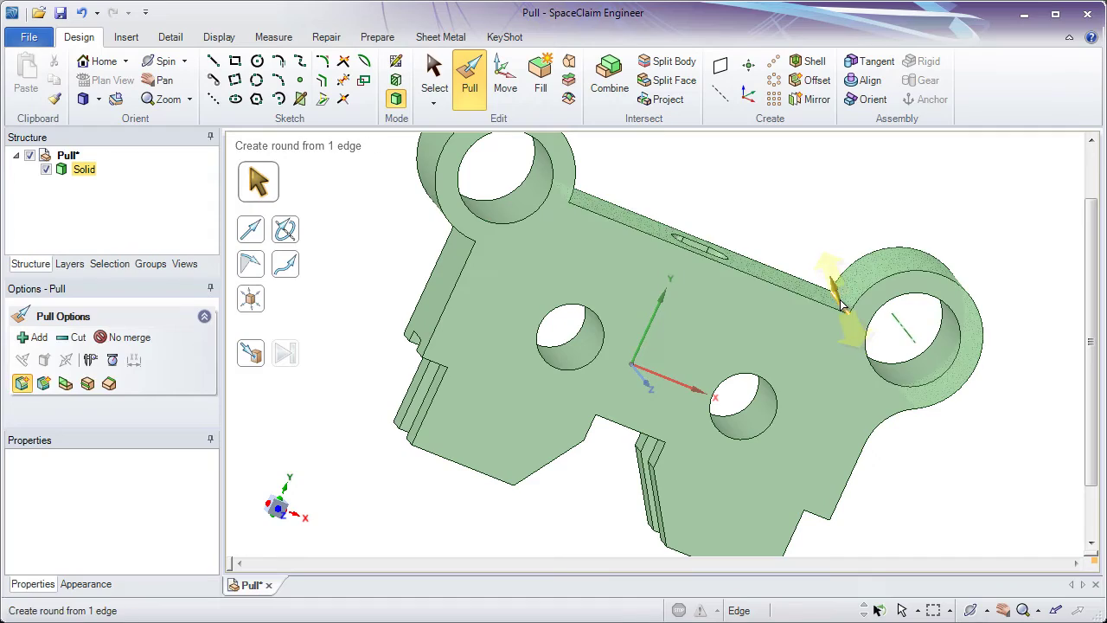
{"action": "left_click", "coordinate": [837, 305]}
{"action": "middle_click_drag", "start_coordinate": [632, 234], "coordinate": [519, 229]}
{"action": "left_click", "coordinate": [573, 198], "text": "ctrl"}
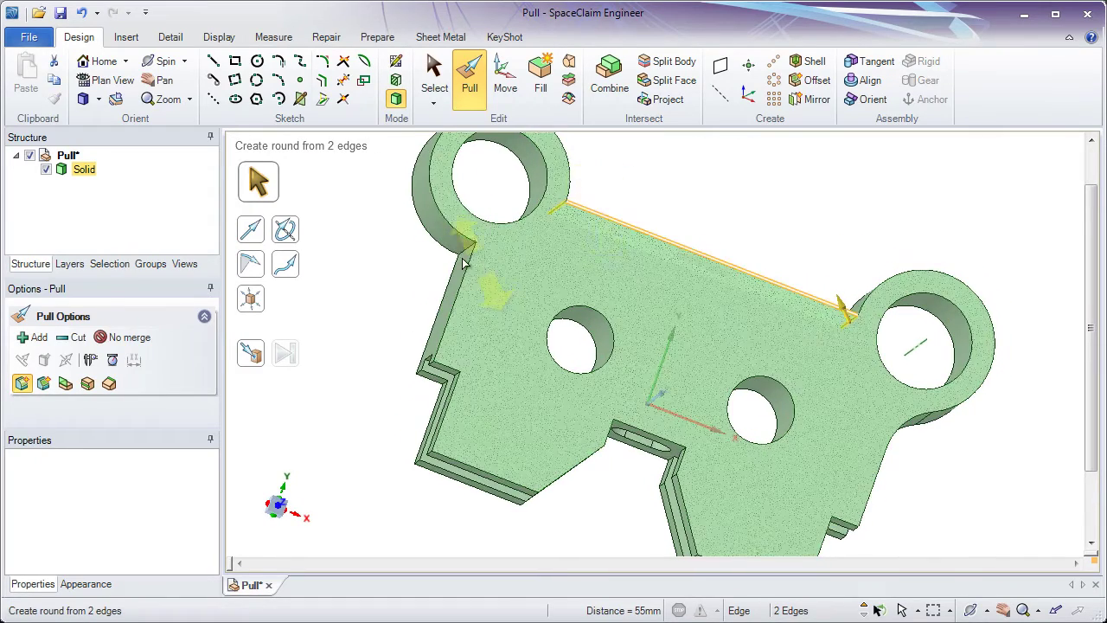
{"action": "left_click", "coordinate": [467, 250], "text": "ctrl"}
{"action": "middle_click_drag", "start_coordinate": [522, 286], "coordinate": [686, 208]}
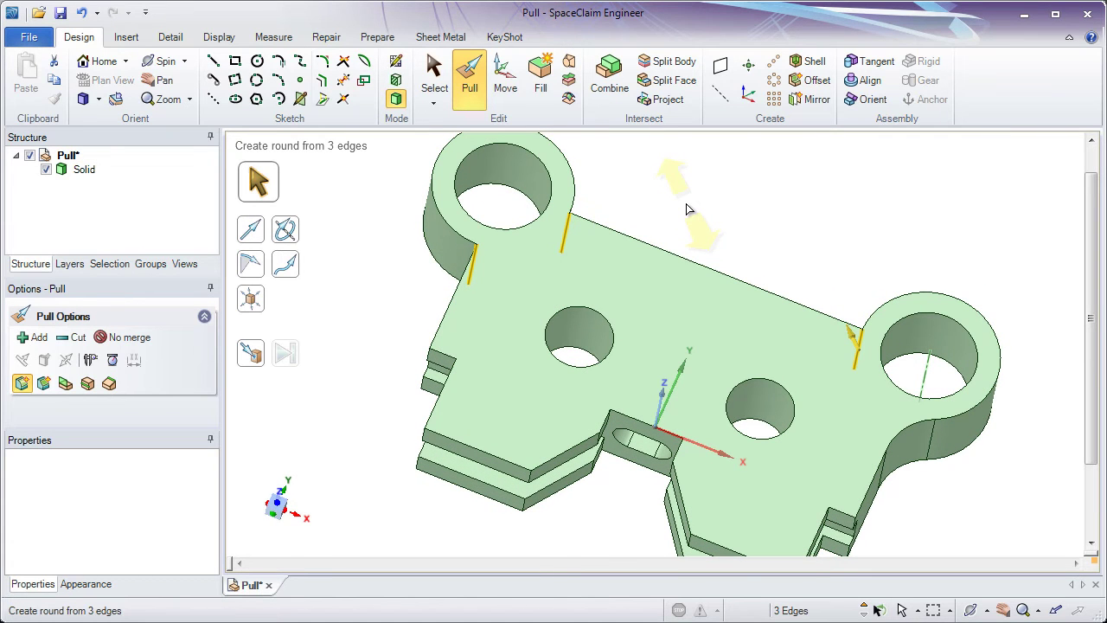
{"action": "type", "text": "10"}
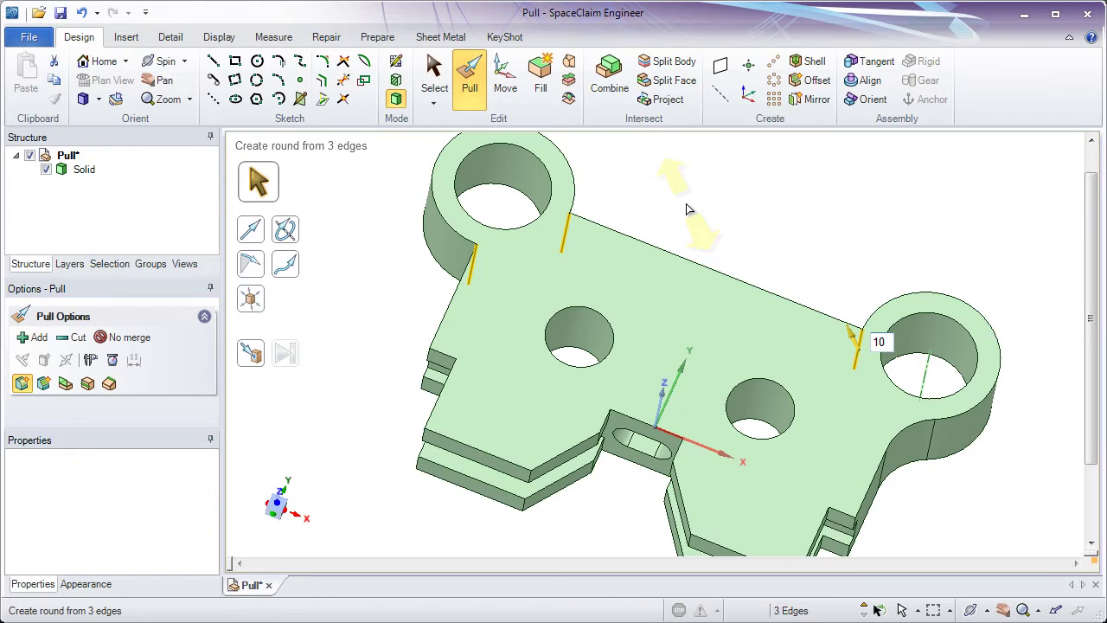
{"action": "key", "text": "Return"}
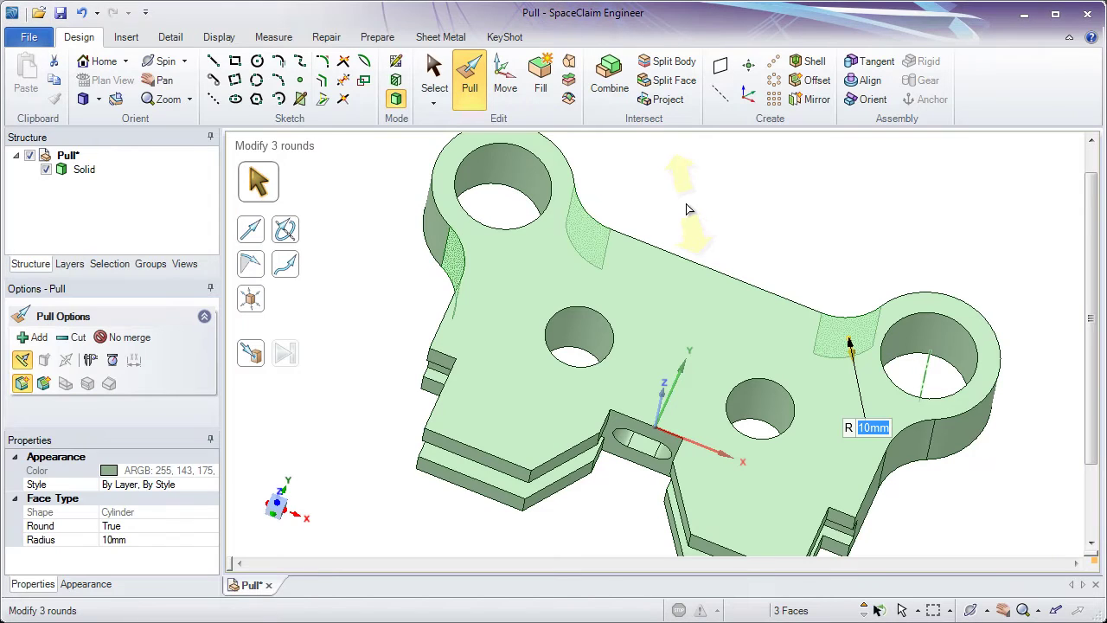
{"action": "middle_click_drag", "start_coordinate": [724, 250], "coordinate": [741, 200]}
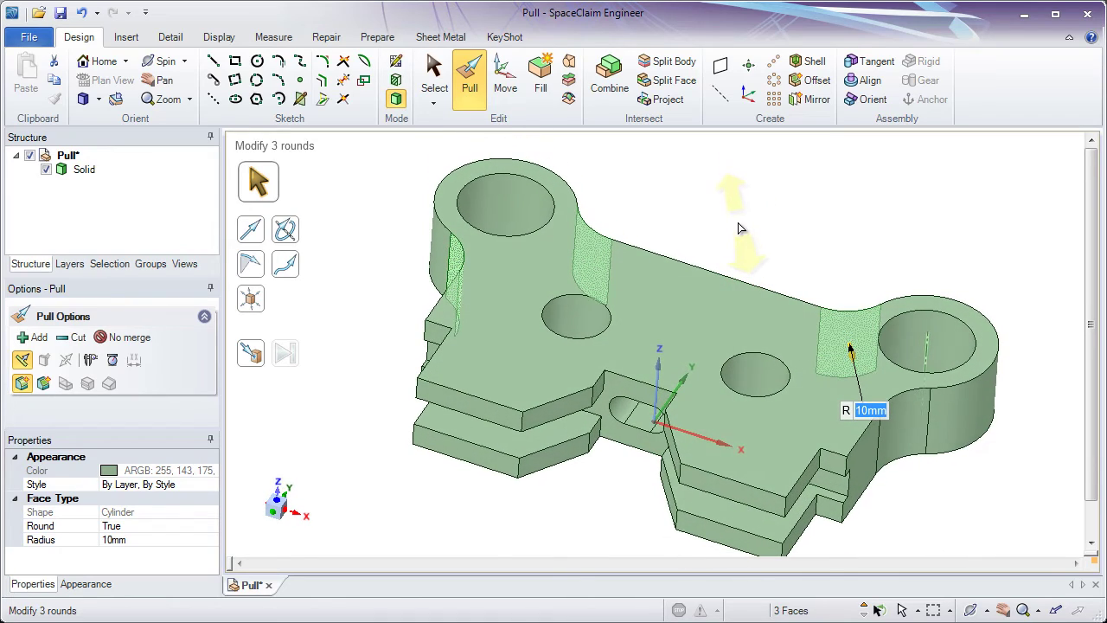
{"action": "left_click", "coordinate": [836, 260]}
Step: Round the upper edge of the large hole in the +X side boss with a 1 mm radius
{"action": "scroll", "coordinate": [839, 275], "scroll_direction": "up", "scroll_amount": 1}
{"action": "scroll", "coordinate": [839, 275], "scroll_direction": "up", "scroll_amount": 5}
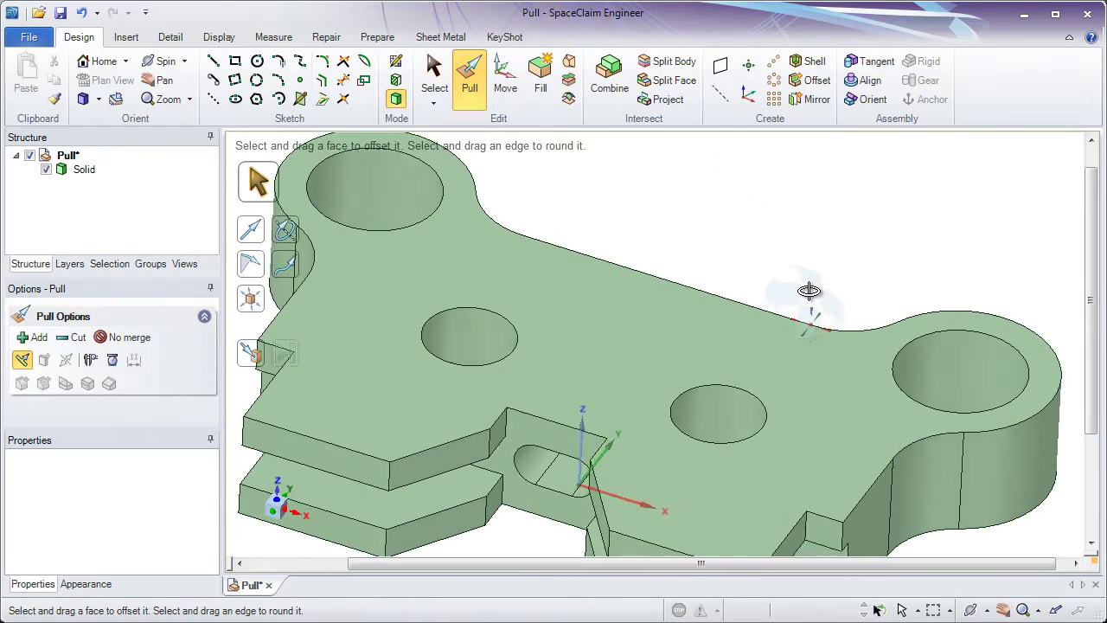
{"action": "left_click", "coordinate": [909, 354]}
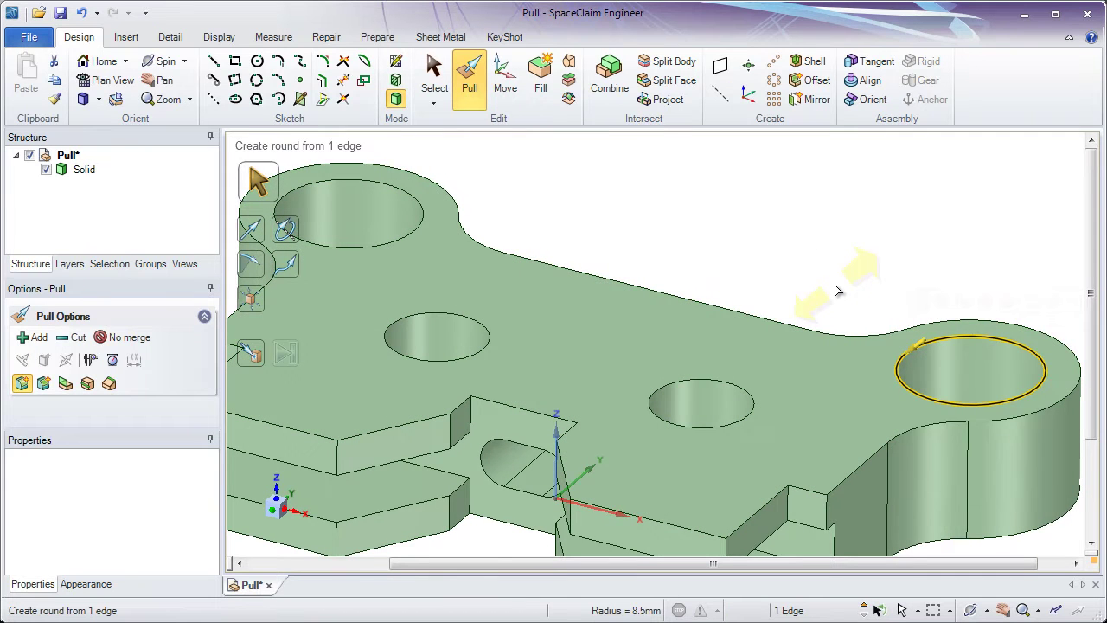
{"action": "type", "text": "1mm"}
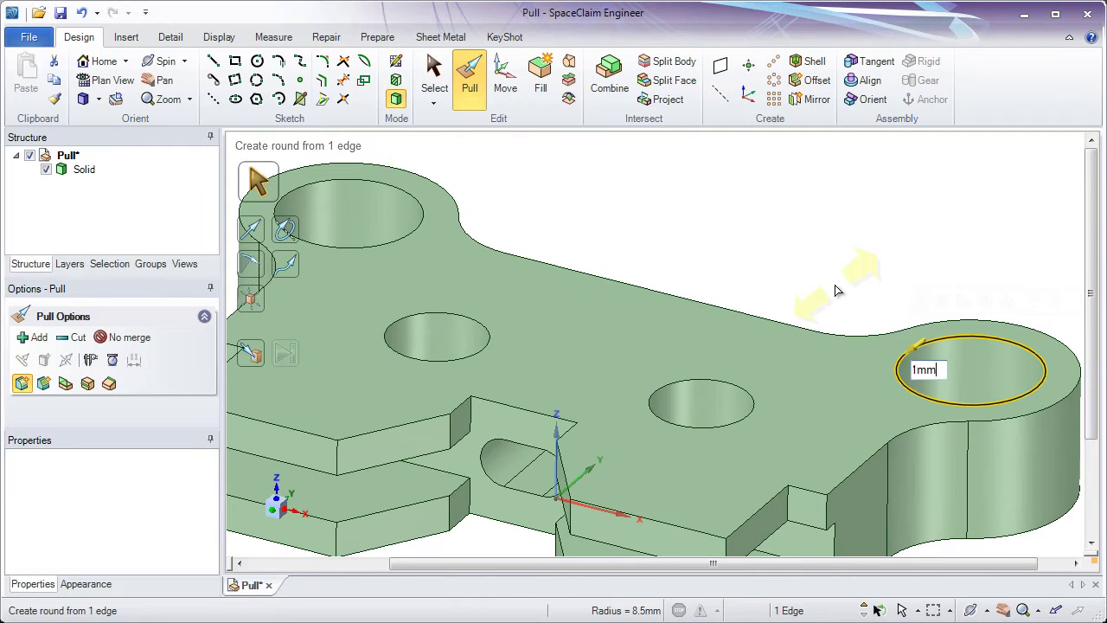
{"action": "key", "text": "Return"}
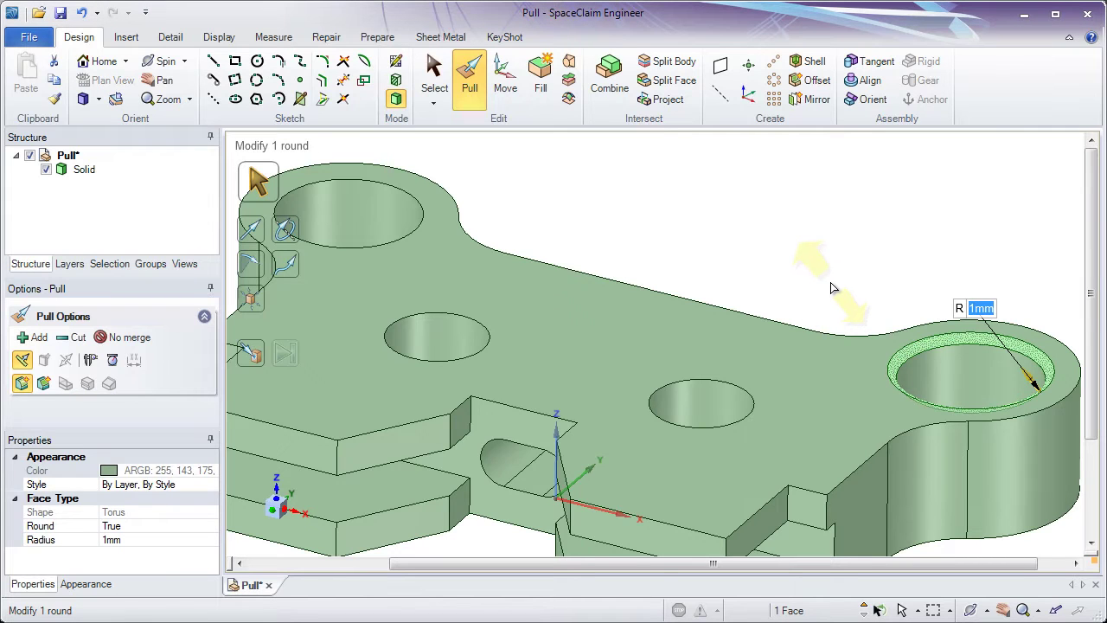
{"action": "left_click", "coordinate": [830, 288]}
Step: Round the upper edges of the two middle holes and the -X side boss hole, using Up To with the +X boss hole's round
{"action": "left_click", "coordinate": [690, 383]}
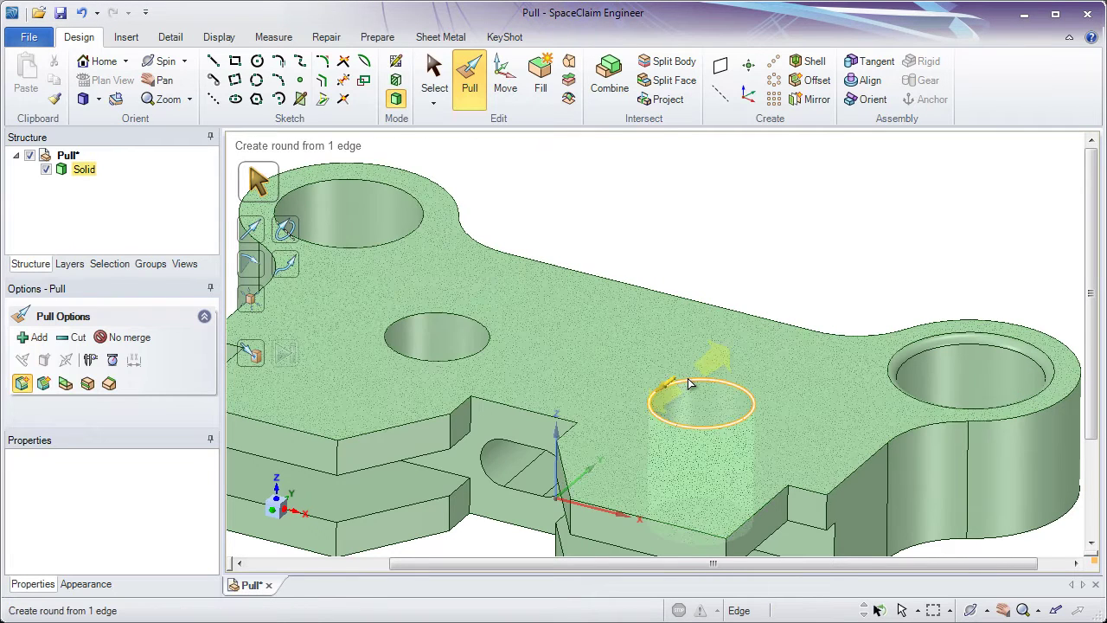
{"action": "left_click", "coordinate": [484, 329], "text": "ctrl"}
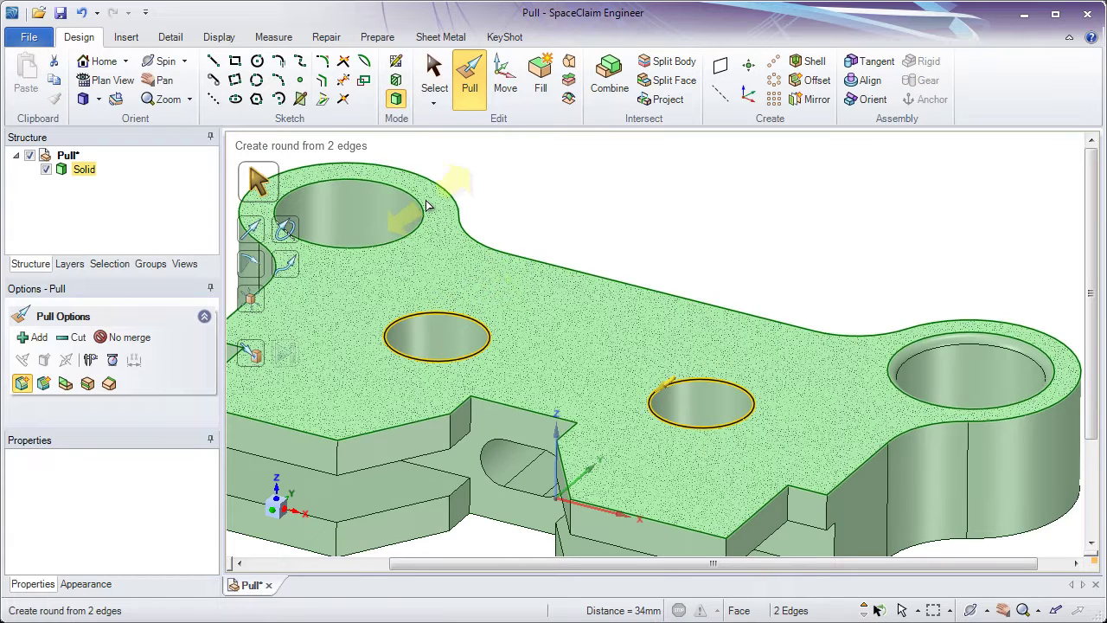
{"action": "left_click", "coordinate": [421, 205], "text": "ctrl"}
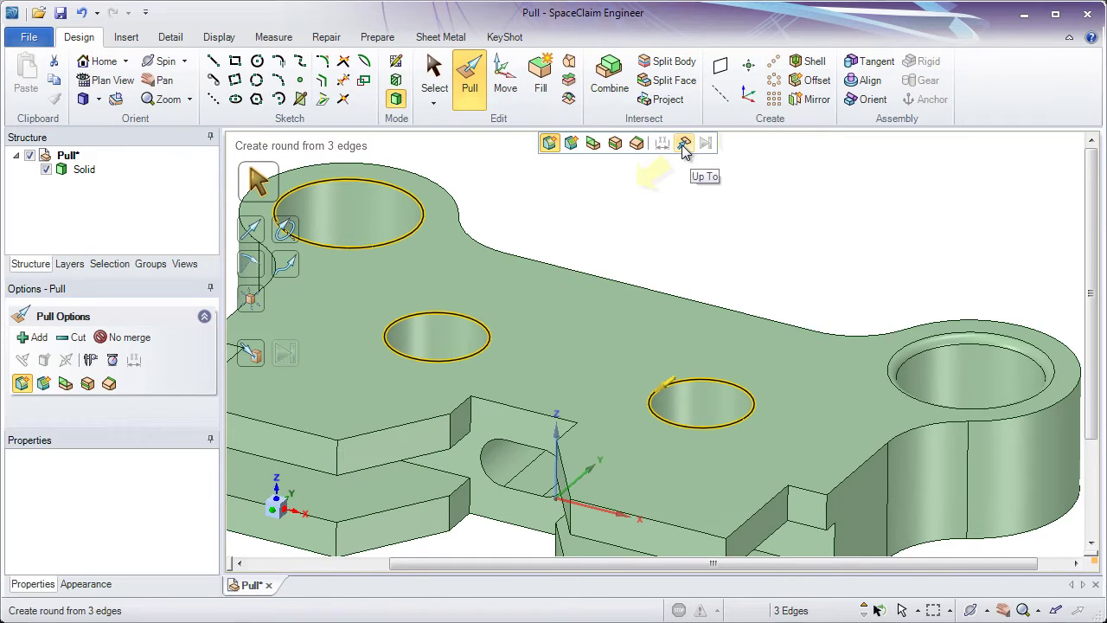
{"action": "left_click", "coordinate": [683, 145]}
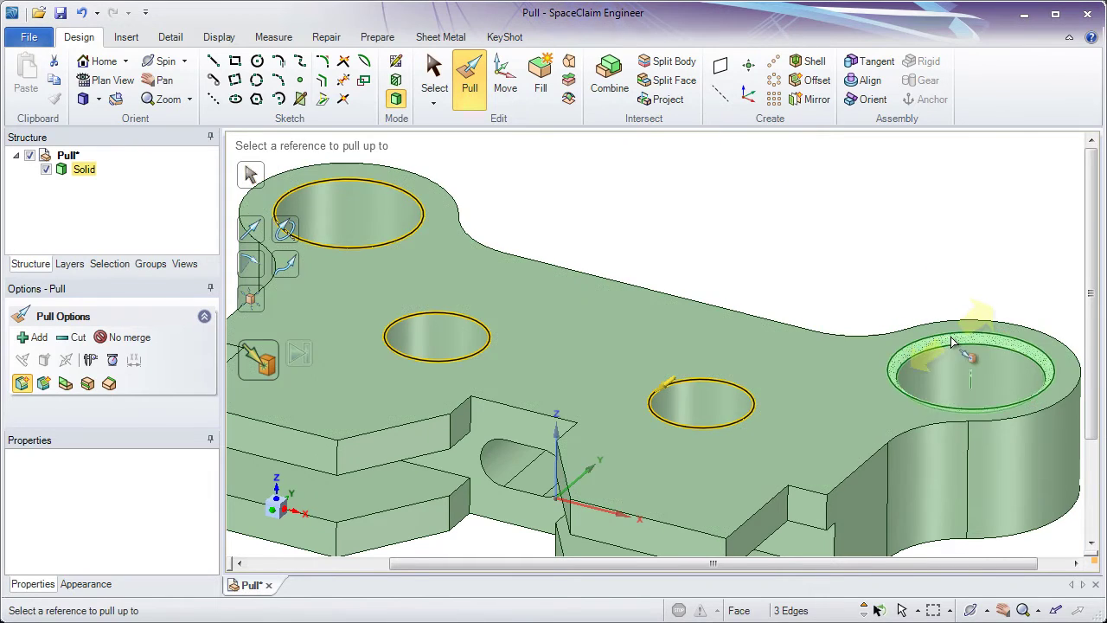
{"action": "left_click", "coordinate": [952, 342]}
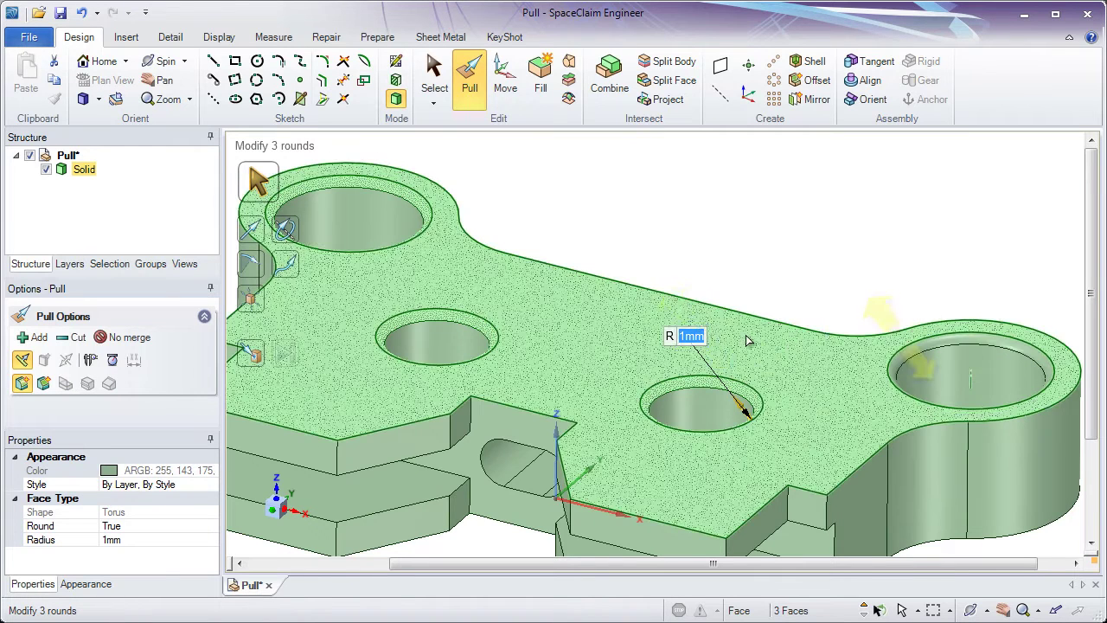
{"action": "left_click", "coordinate": [763, 241]}
Step: Round the upper and lower front edges of the upper tab on the +X side together until they form a full round
{"action": "left_click", "coordinate": [816, 438]}
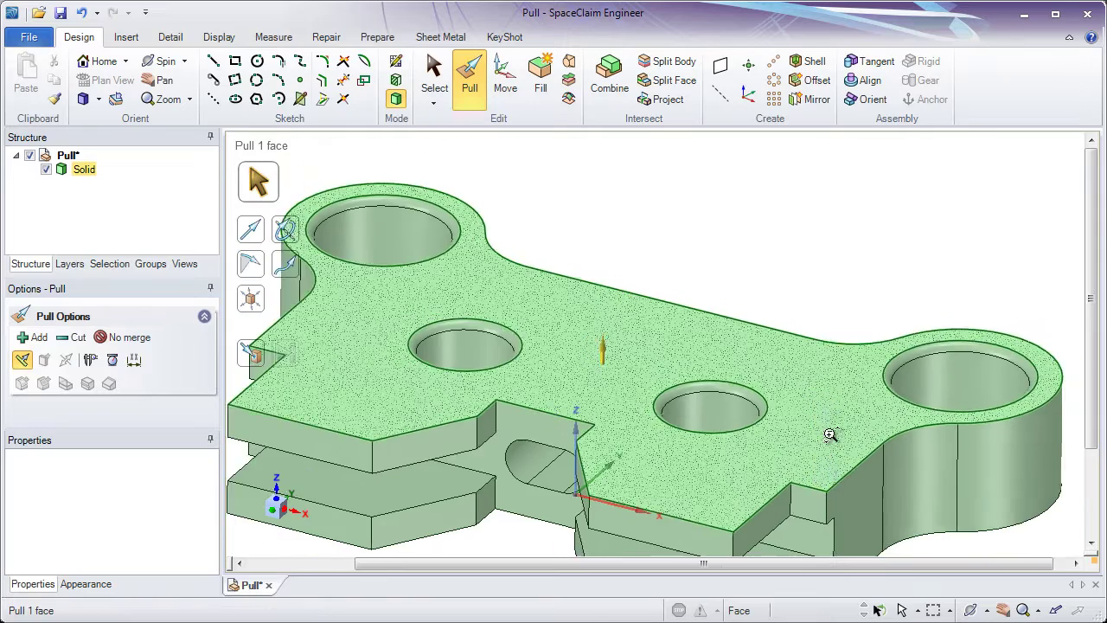
{"action": "middle_click_drag", "start_coordinate": [833, 433], "coordinate": [874, 383], "text": "shift"}
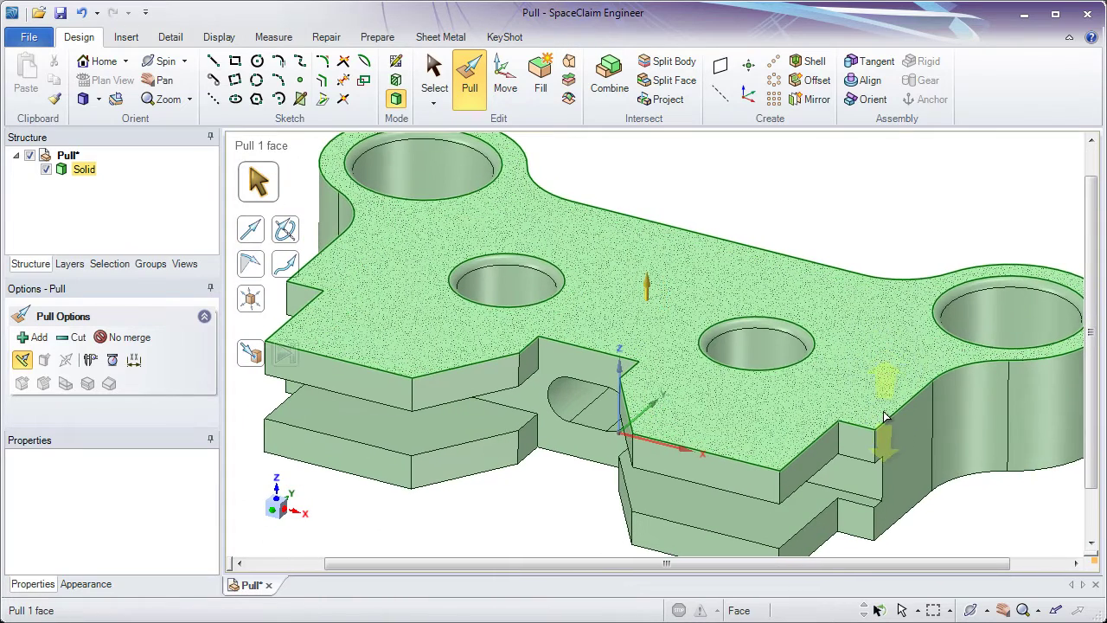
{"action": "middle_click_drag", "start_coordinate": [796, 433], "coordinate": [839, 367], "text": "shift"}
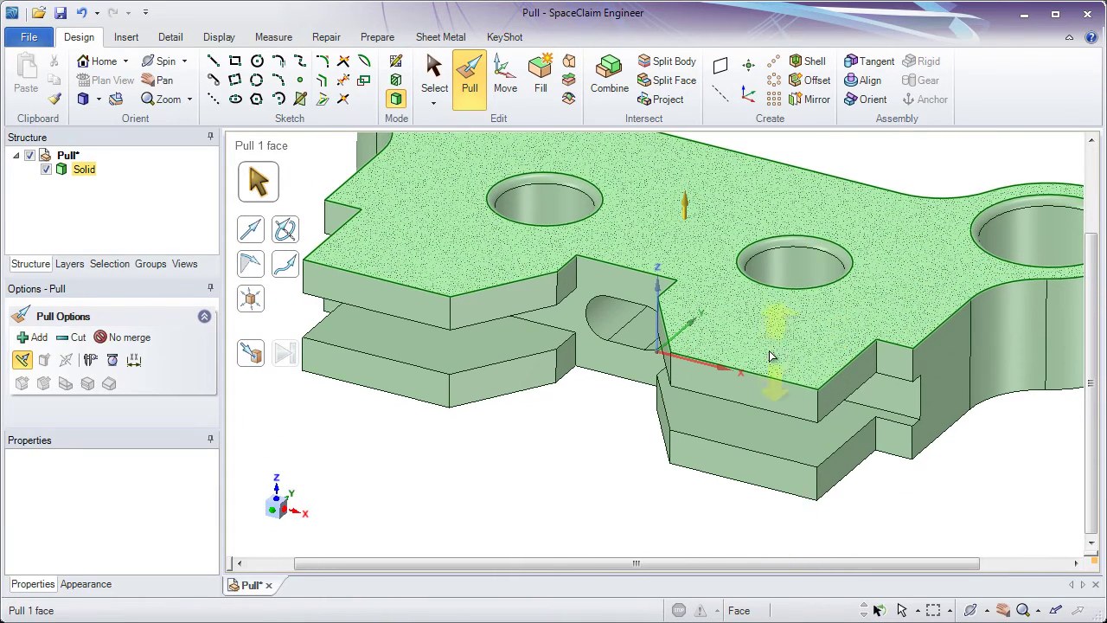
{"action": "left_click", "coordinate": [715, 368]}
{"action": "scroll", "coordinate": [692, 363], "scroll_direction": "up", "scroll_amount": 2}
{"action": "middle_click_drag", "start_coordinate": [715, 378], "coordinate": [747, 387], "text": "shift"}
{"action": "left_click", "coordinate": [679, 433]}
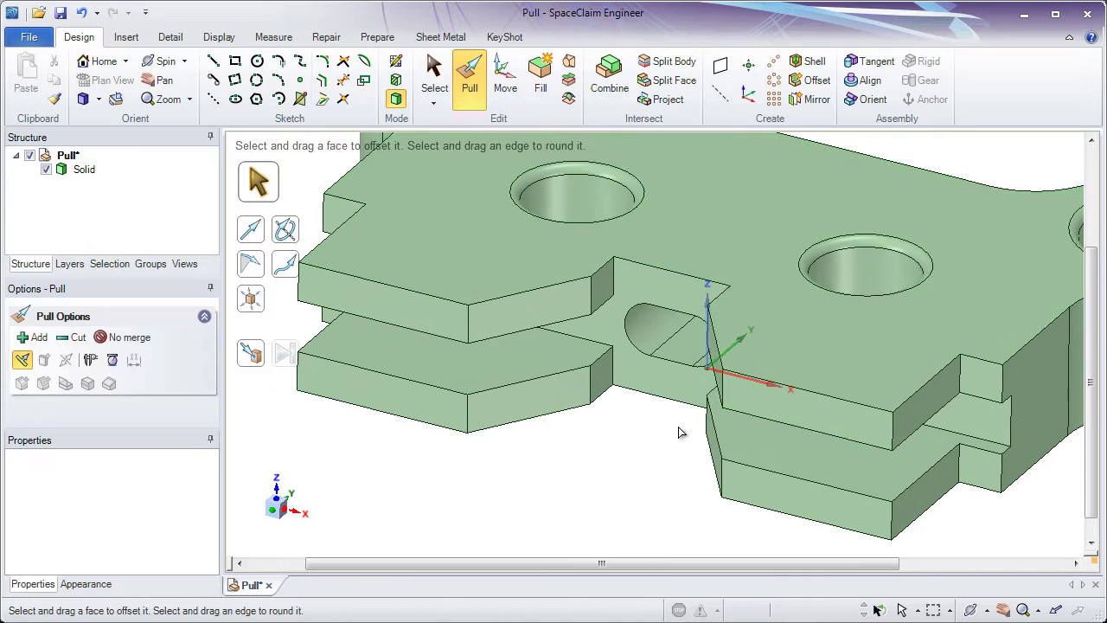
{"action": "left_click", "coordinate": [783, 407]}
{"action": "left_click", "coordinate": [816, 395]}
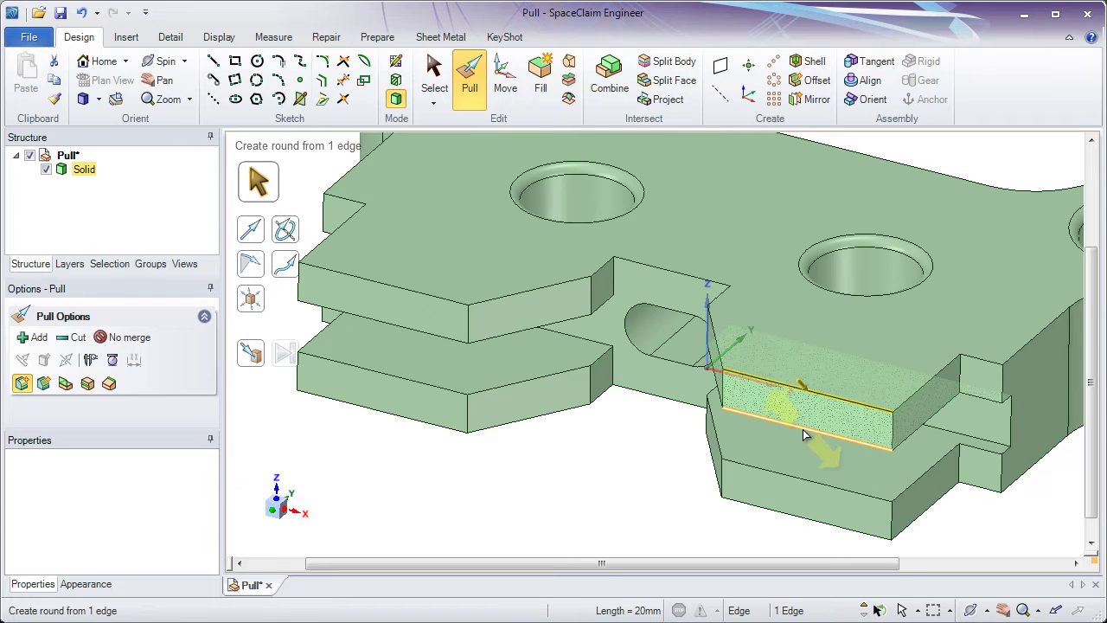
{"action": "left_click", "coordinate": [803, 429], "text": "ctrl"}
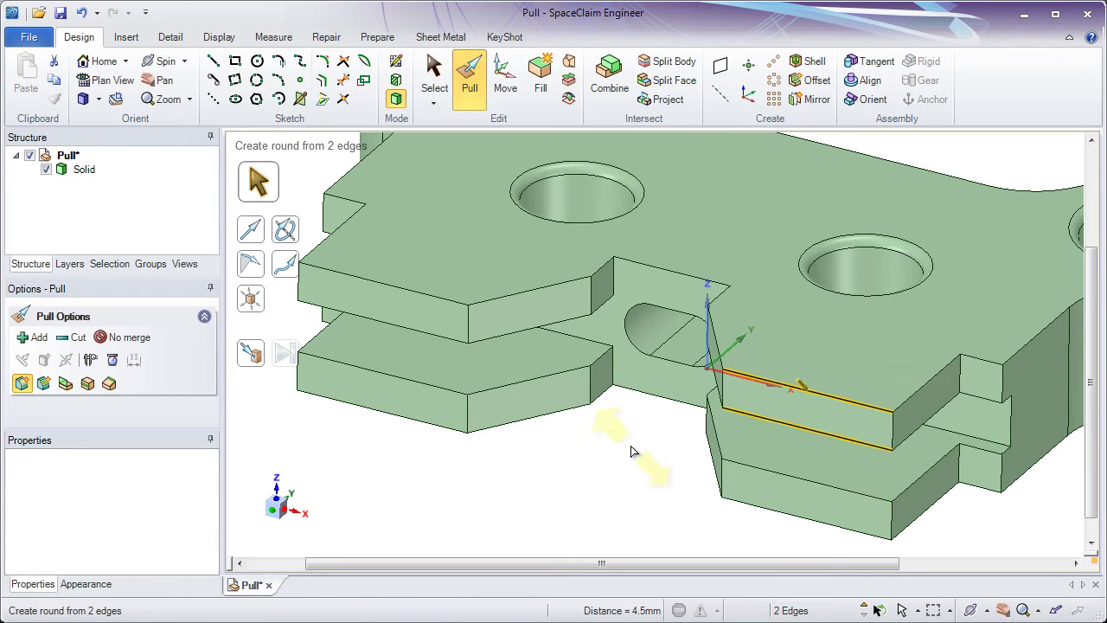
{"action": "left_click_drag", "start_coordinate": [630, 442], "coordinate": [644, 421]}
{"action": "left_click", "coordinate": [726, 385]}
{"action": "left_click", "coordinate": [757, 394]}
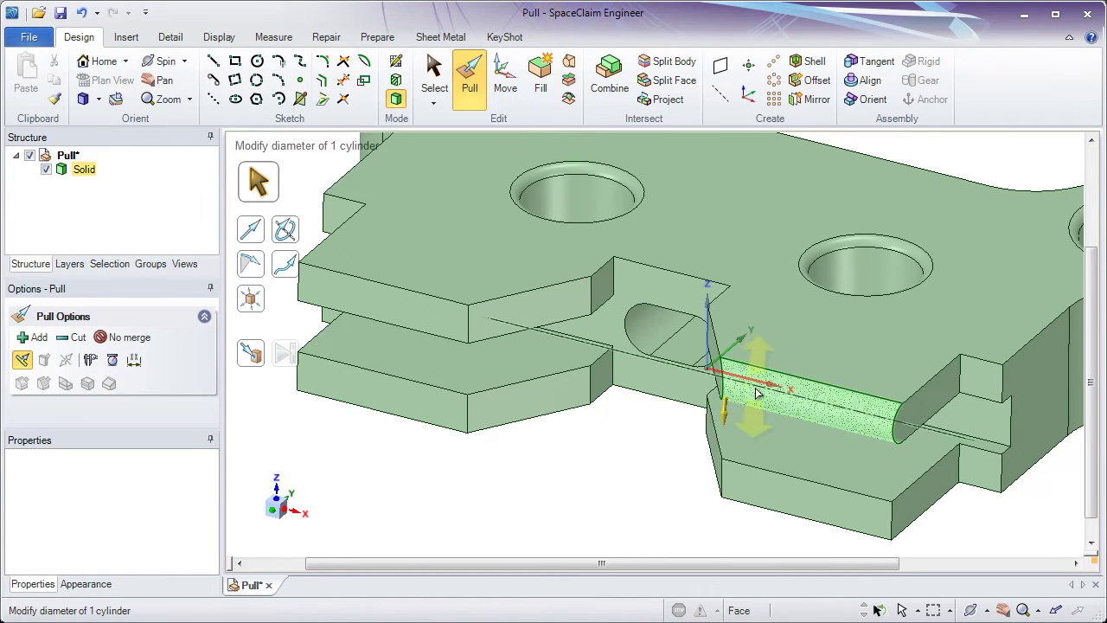
{"action": "left_click", "coordinate": [662, 420]}
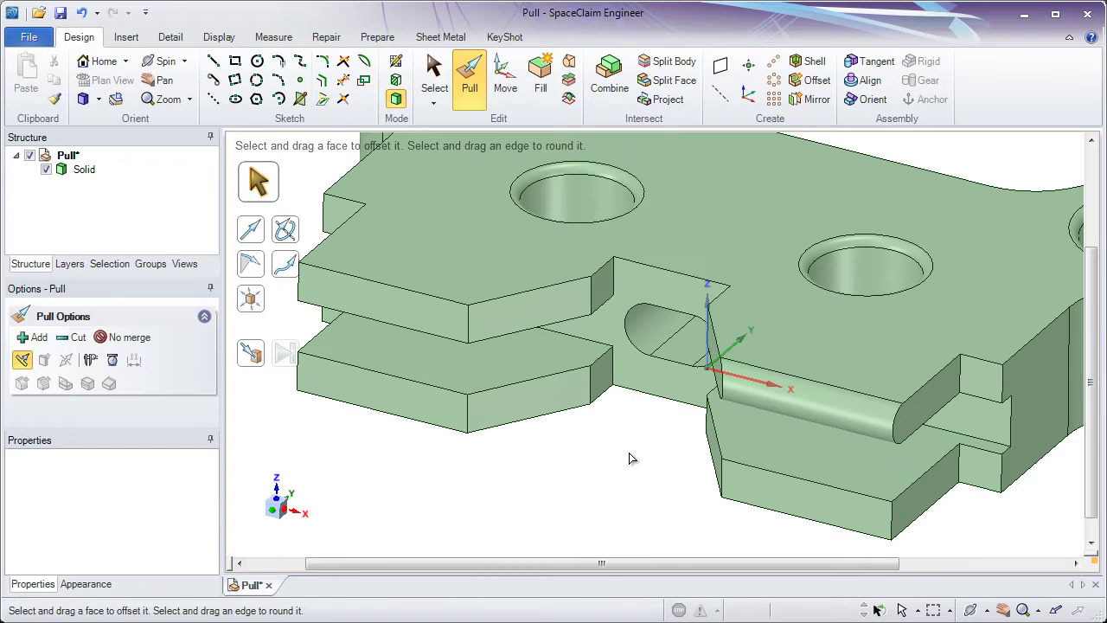
Step: Round both long front edges of the upper tab on the -X side together until they form a full round
{"action": "left_click", "coordinate": [436, 299]}
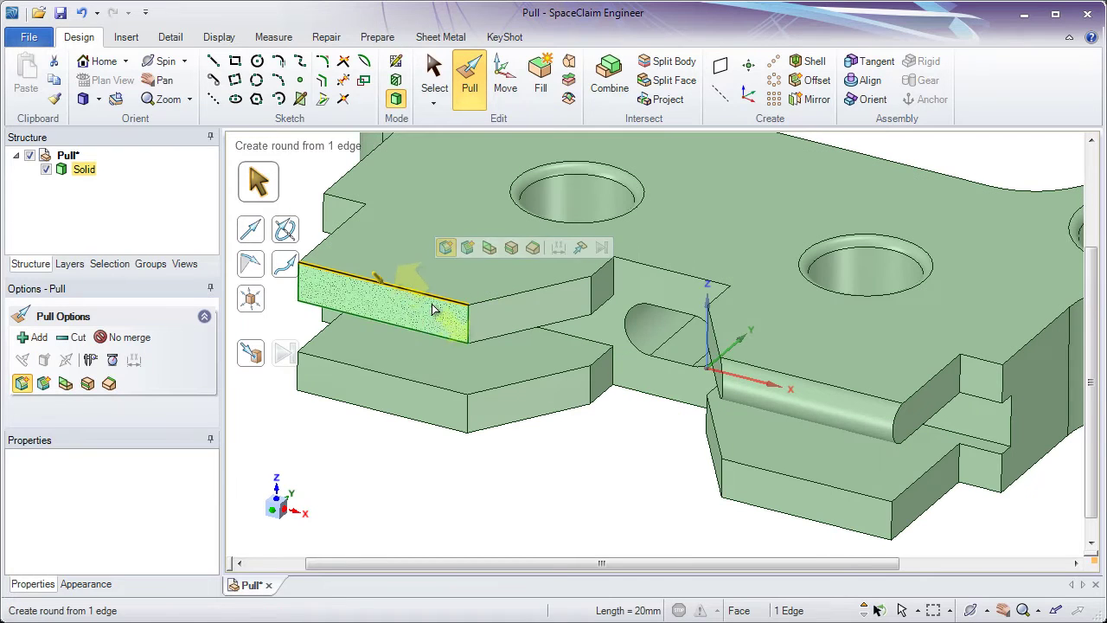
{"action": "left_click", "coordinate": [429, 336], "text": "ctrl"}
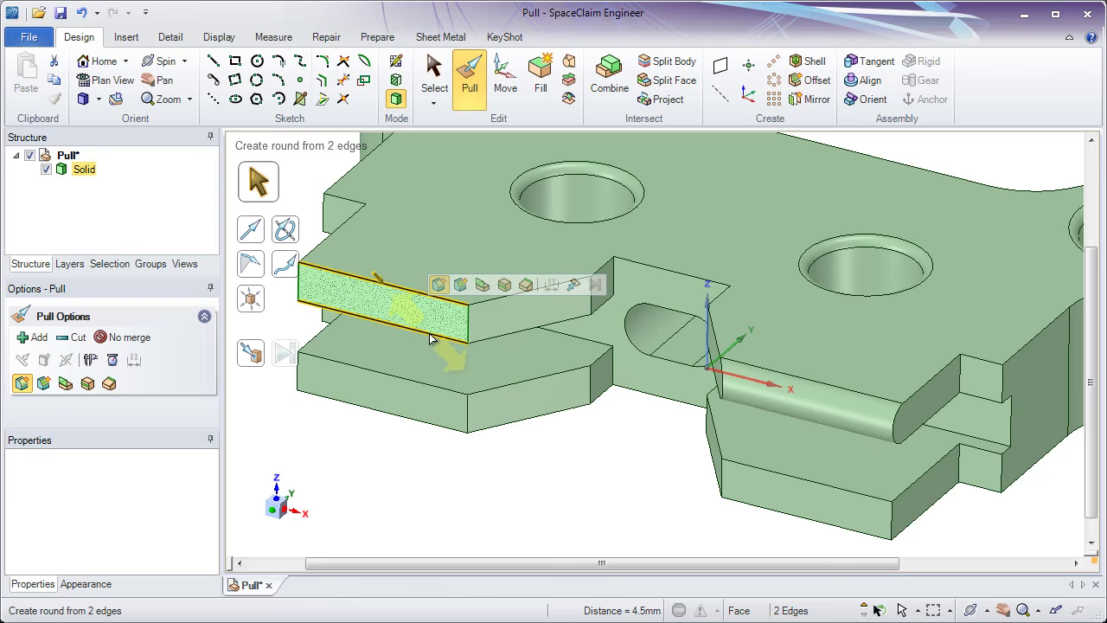
{"action": "mouse_move", "coordinate": [430, 338]}
{"action": "left_mouse_down"}
{"action": "mouse_move", "coordinate": [440, 350]}
{"action": "mouse_move", "coordinate": [427, 321]}
{"action": "left_mouse_up"}
{"action": "left_click", "coordinate": [429, 325]}
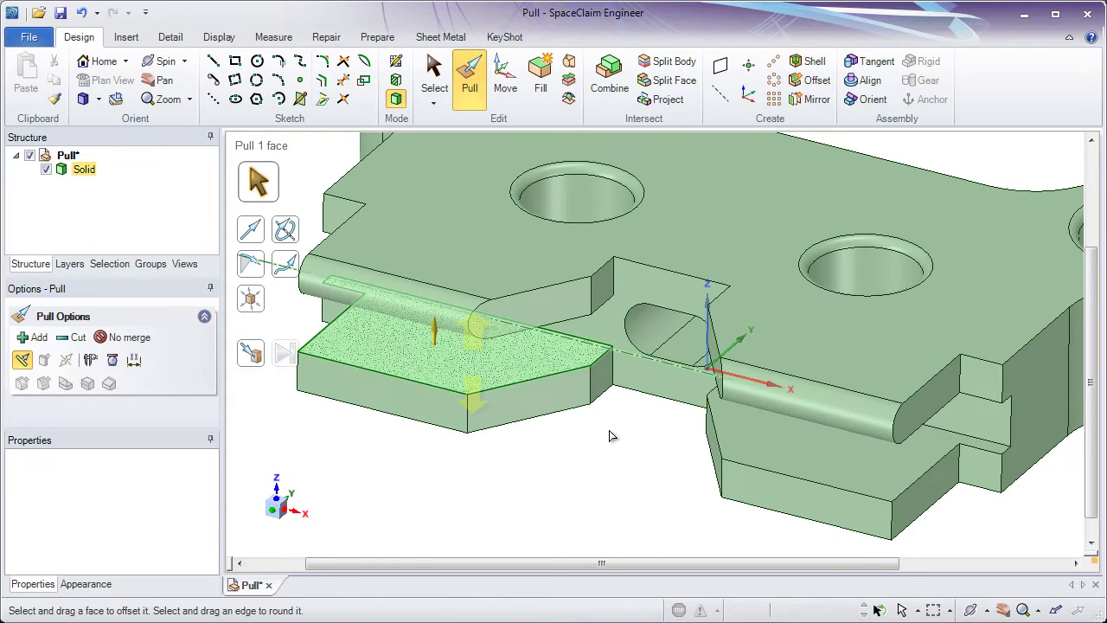
{"action": "left_click", "coordinate": [610, 435]}
Step: Create a Full Round on the lower +X side tab from its upper, front and bottom faces
{"action": "middle_click_drag", "start_coordinate": [643, 449], "coordinate": [554, 390], "text": "shift"}
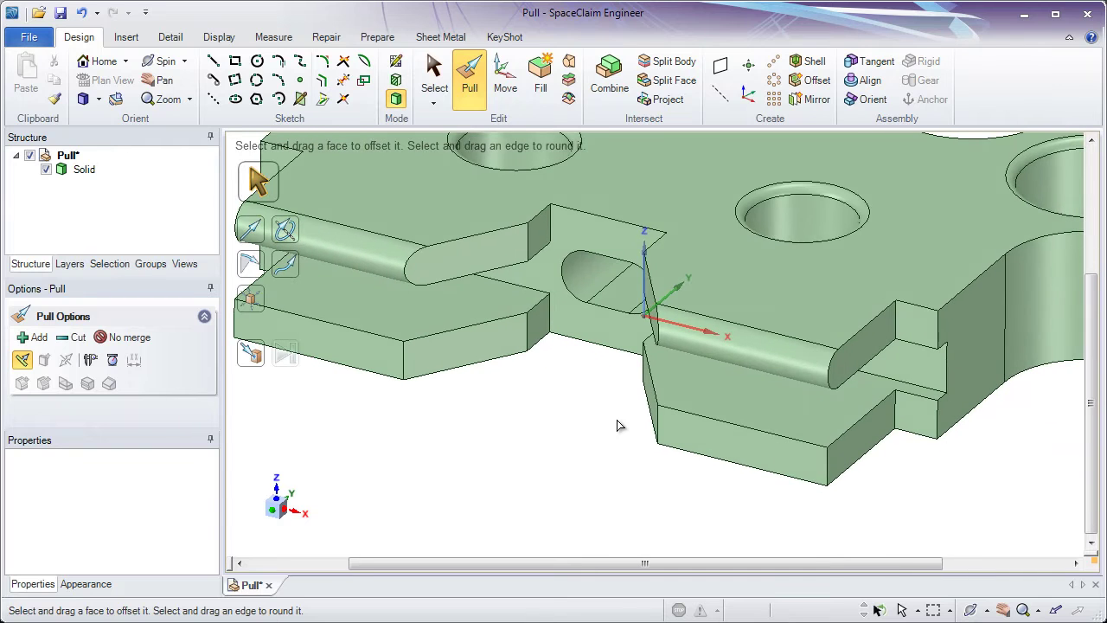
{"action": "left_click", "coordinate": [677, 401]}
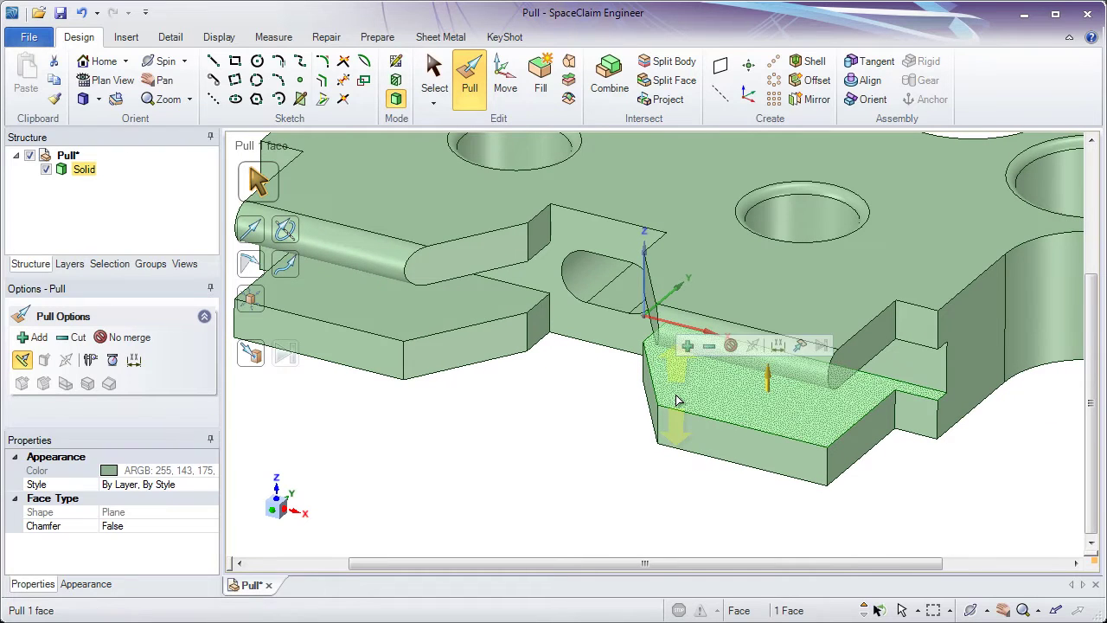
{"action": "left_click", "coordinate": [679, 438], "text": "ctrl"}
{"action": "middle_click_drag", "start_coordinate": [679, 439], "coordinate": [720, 461]}
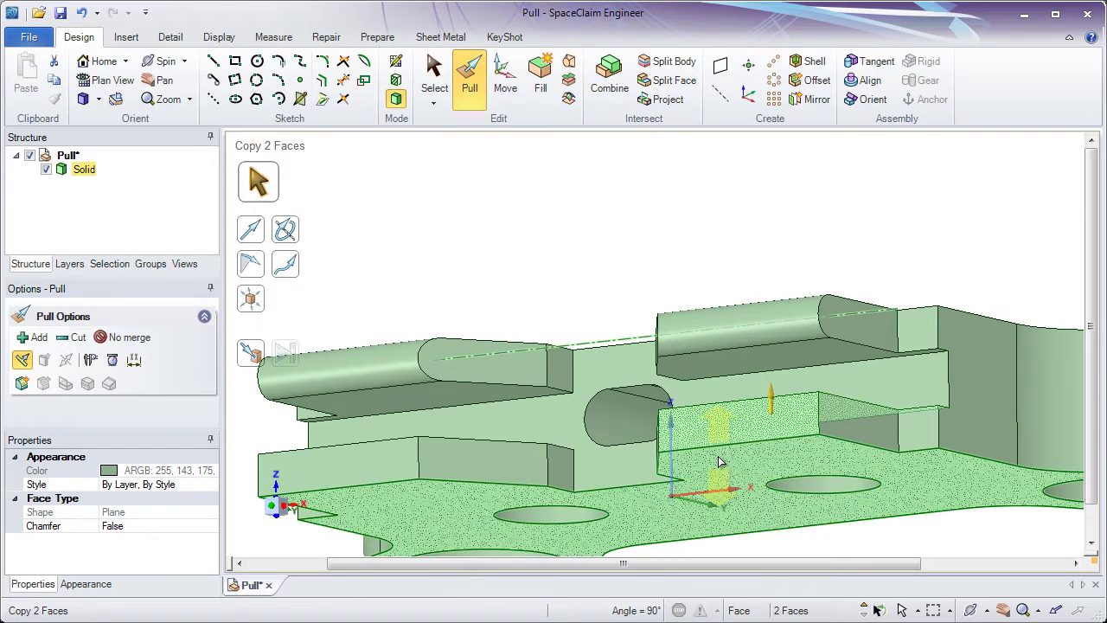
{"action": "left_click", "coordinate": [720, 461], "text": "ctrl"}
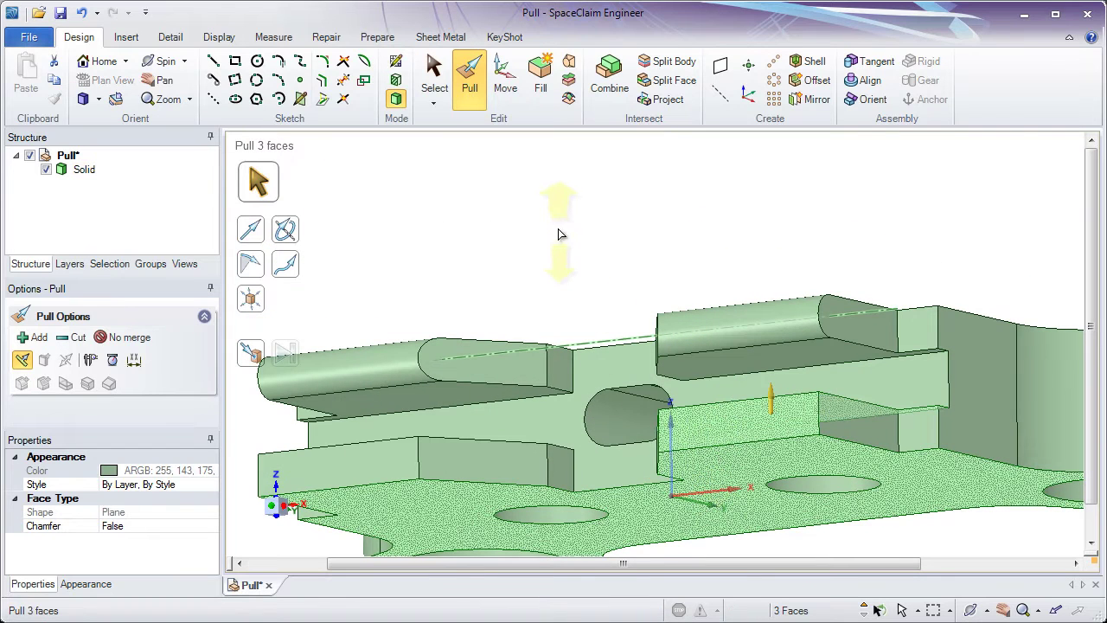
{"action": "right_click", "coordinate": [547, 187]}
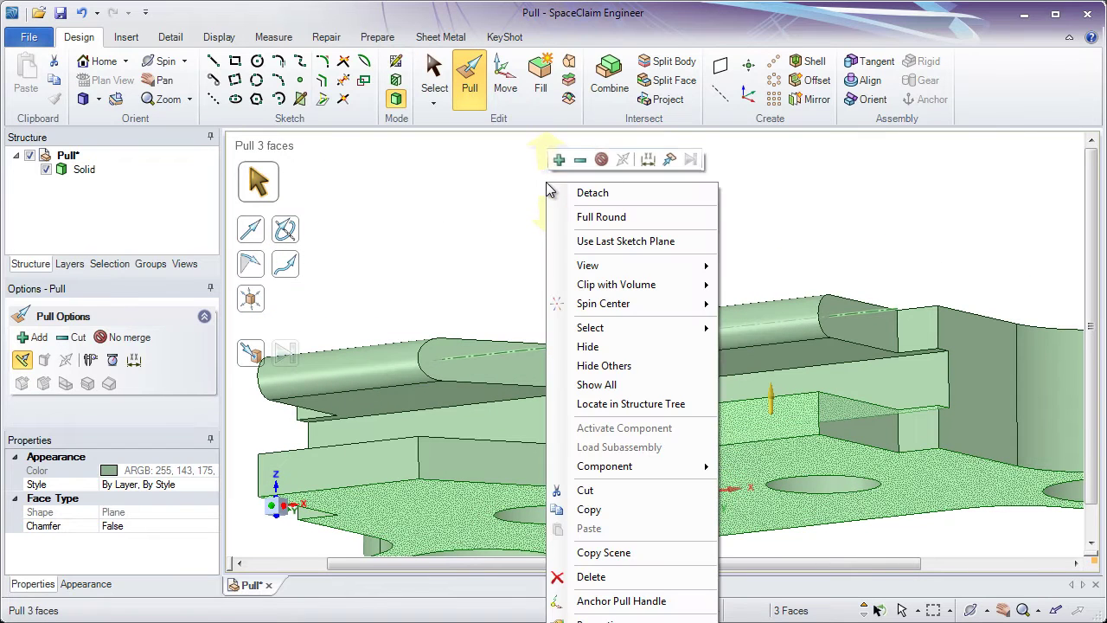
{"action": "left_click", "coordinate": [629, 223]}
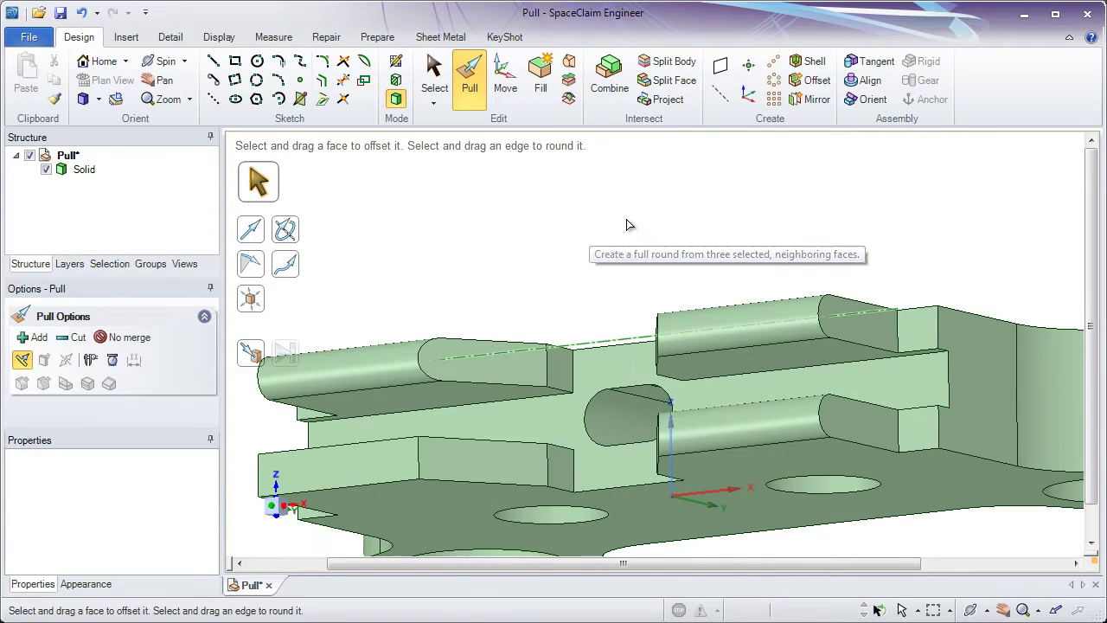
{"action": "left_click", "coordinate": [718, 427]}
Step: Create a Full Round on the lower -X side tab from its bottom, front and upper faces
{"action": "left_click", "coordinate": [485, 429]}
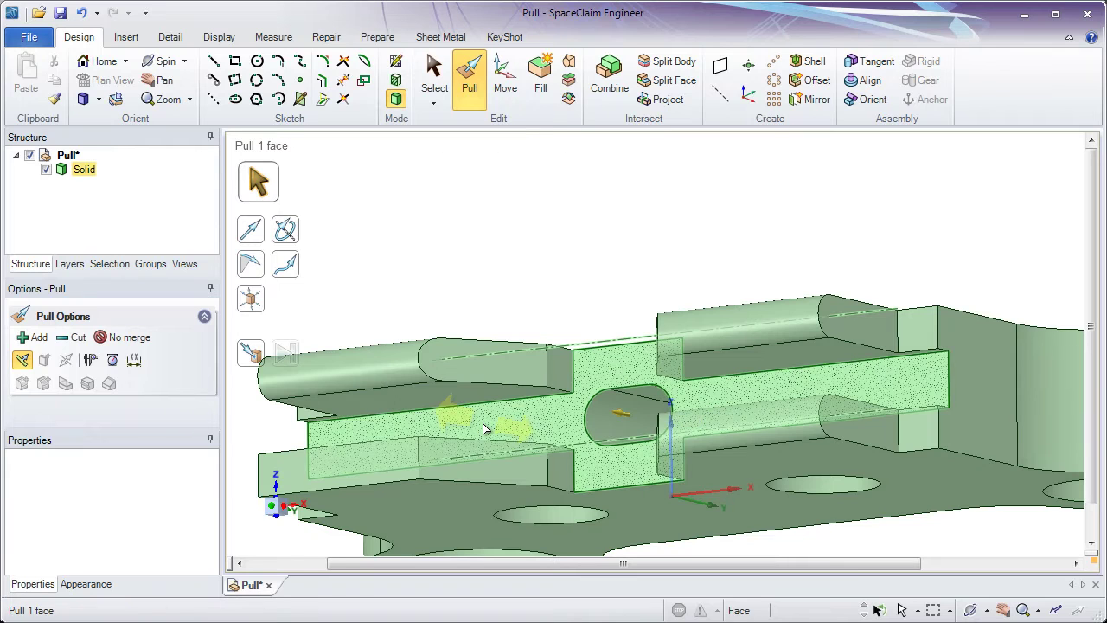
{"action": "left_click", "coordinate": [428, 491]}
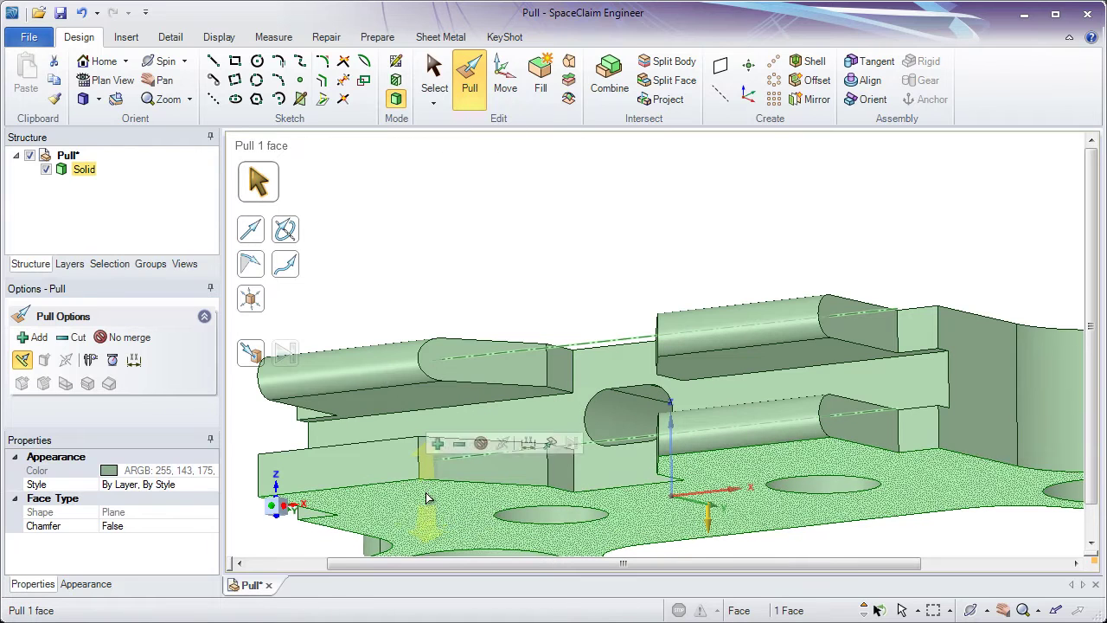
{"action": "left_click", "coordinate": [391, 490], "text": "ctrl"}
{"action": "middle_click_drag", "start_coordinate": [391, 489], "coordinate": [409, 439]}
{"action": "left_click", "coordinate": [408, 441], "text": "ctrl"}
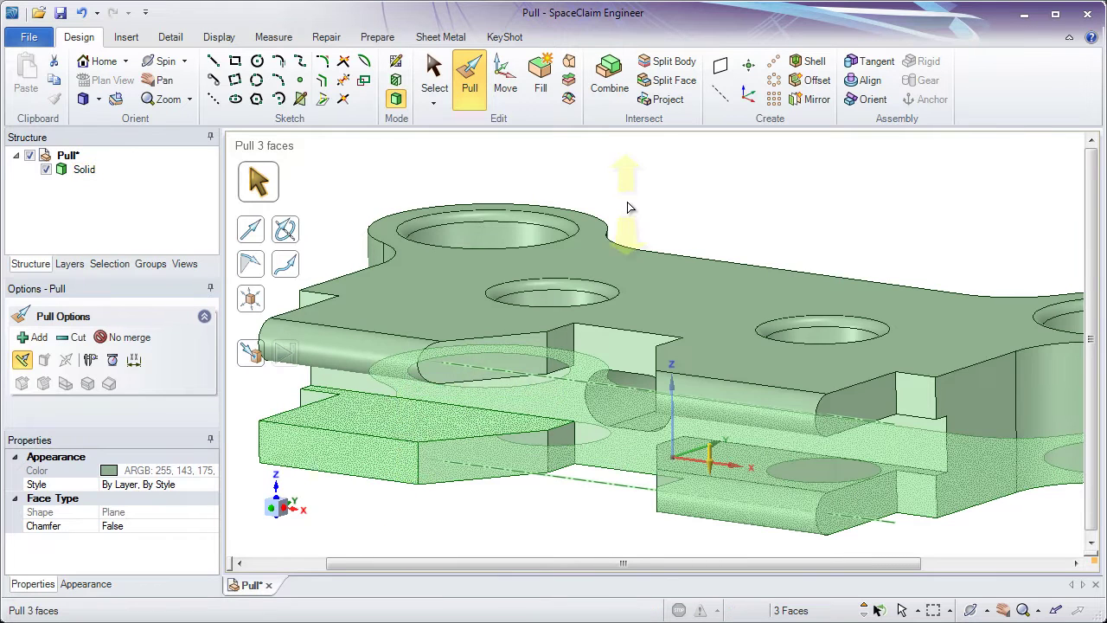
{"action": "right_click", "coordinate": [629, 176]}
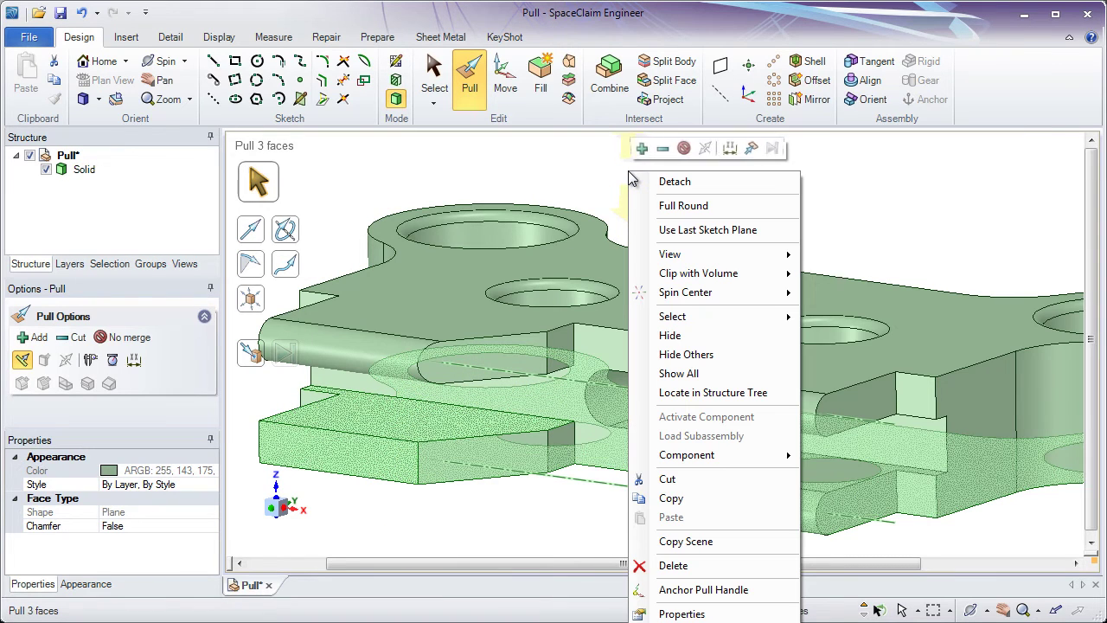
{"action": "left_click", "coordinate": [683, 206]}
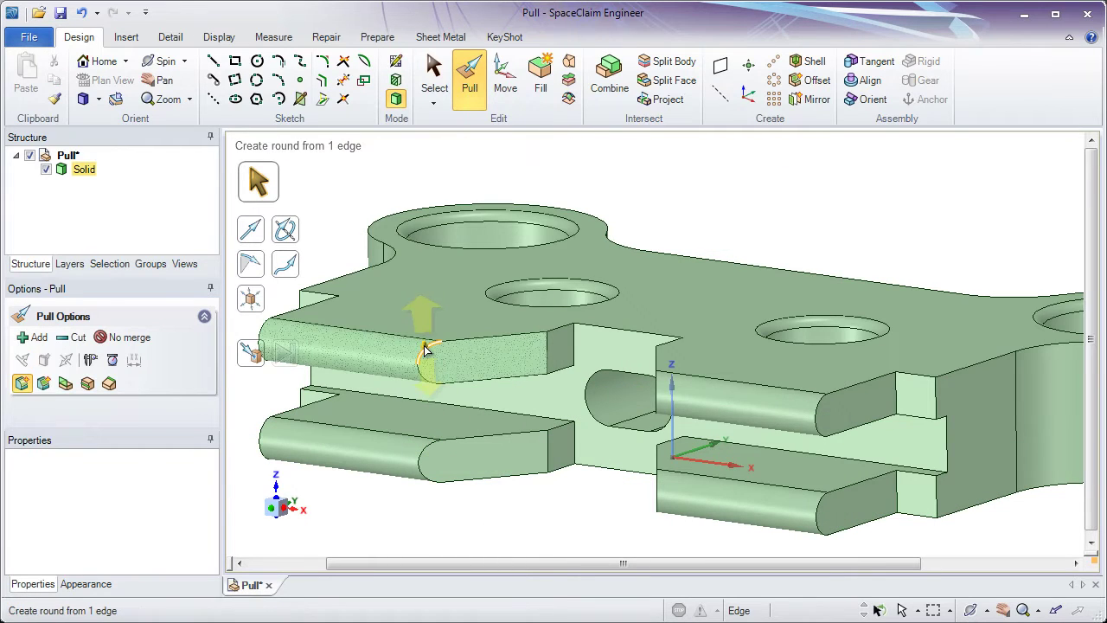
Step: Starting from the short slanted top edge on the +X side, cycle the selection through its tangent chain to the top face's whole outer edge loop
{"action": "left_click", "coordinate": [449, 440]}
{"action": "left_click", "coordinate": [437, 458]}
{"action": "middle_click_drag", "start_coordinate": [441, 460], "coordinate": [477, 475]}
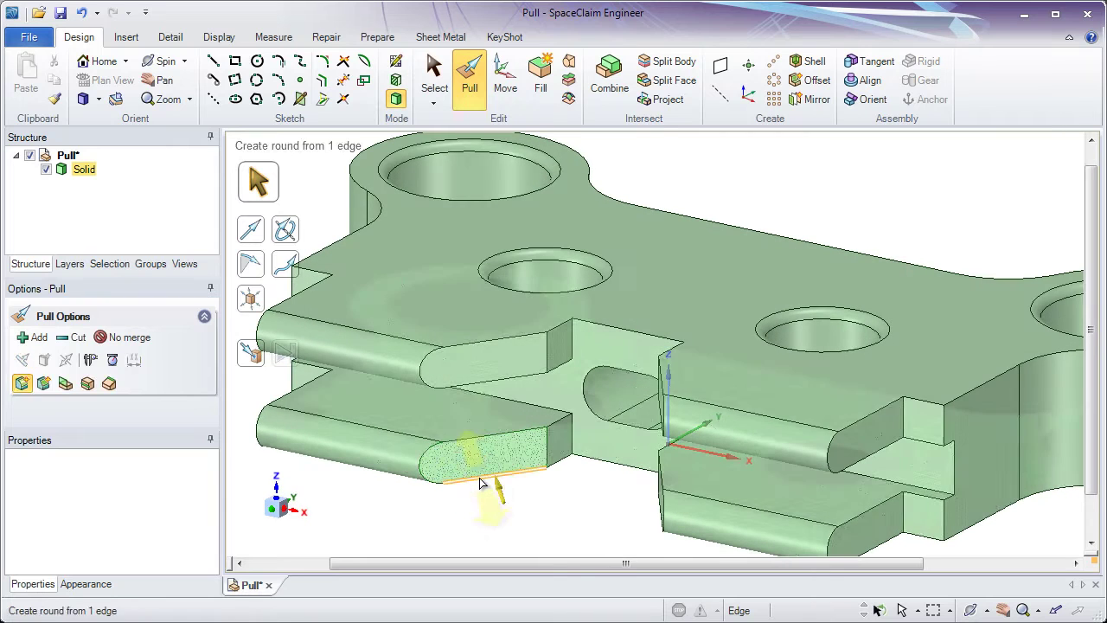
{"action": "left_click", "coordinate": [490, 477]}
{"action": "middle_click_drag", "start_coordinate": [500, 460], "coordinate": [487, 447], "text": "shift"}
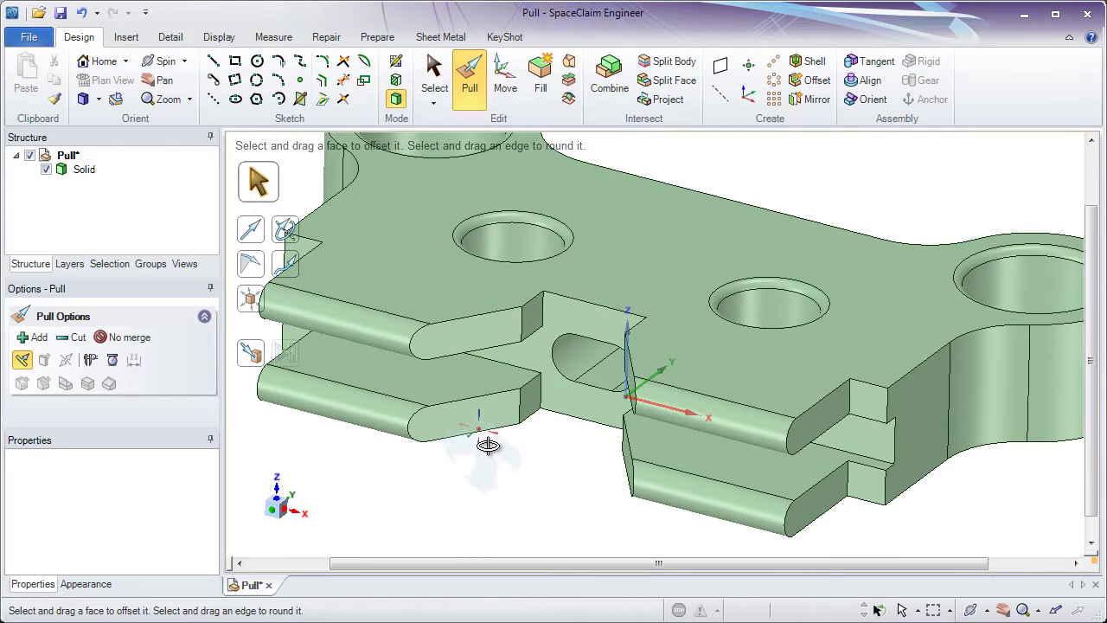
{"action": "left_click", "coordinate": [616, 428]}
{"action": "left_click", "coordinate": [788, 379]}
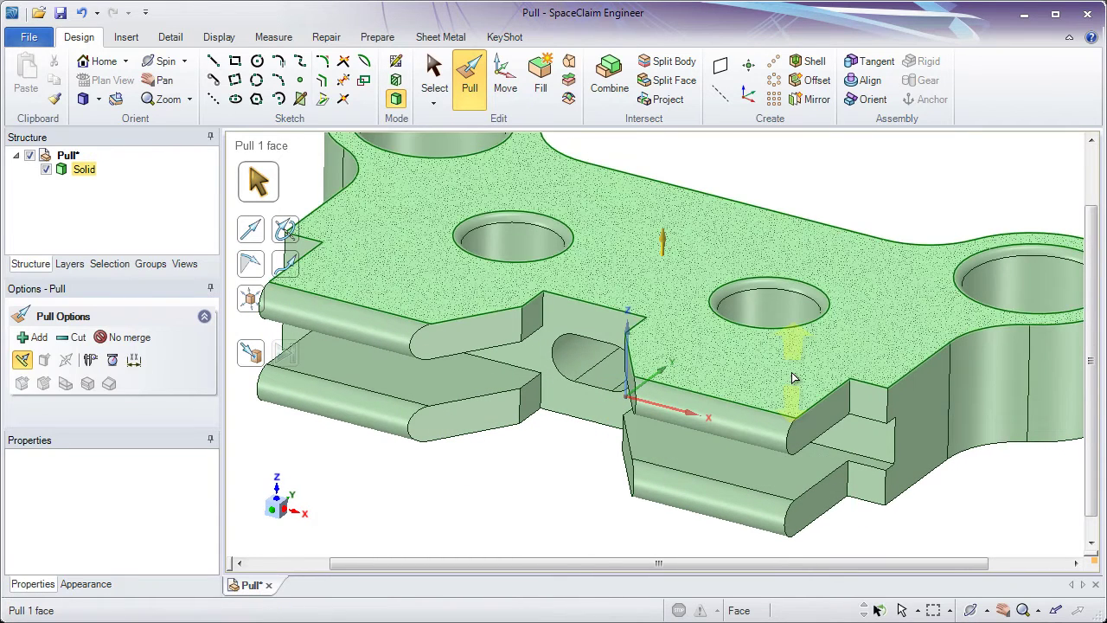
{"action": "middle_click_drag", "start_coordinate": [870, 395], "coordinate": [879, 398]}
{"action": "left_click", "coordinate": [880, 400]}
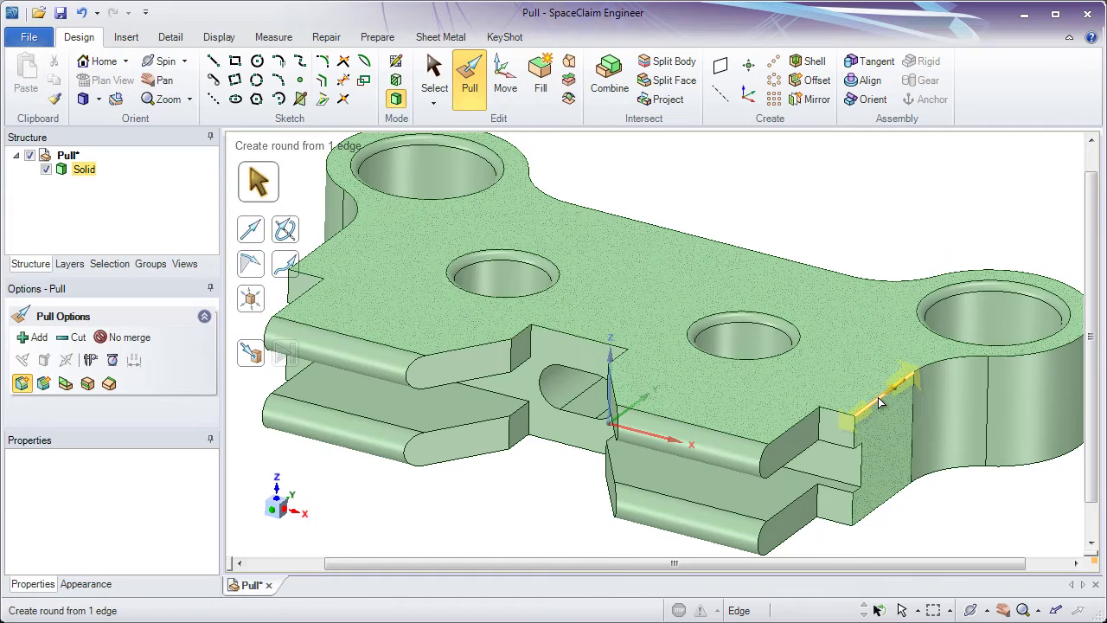
{"action": "double_click", "coordinate": [880, 402]}
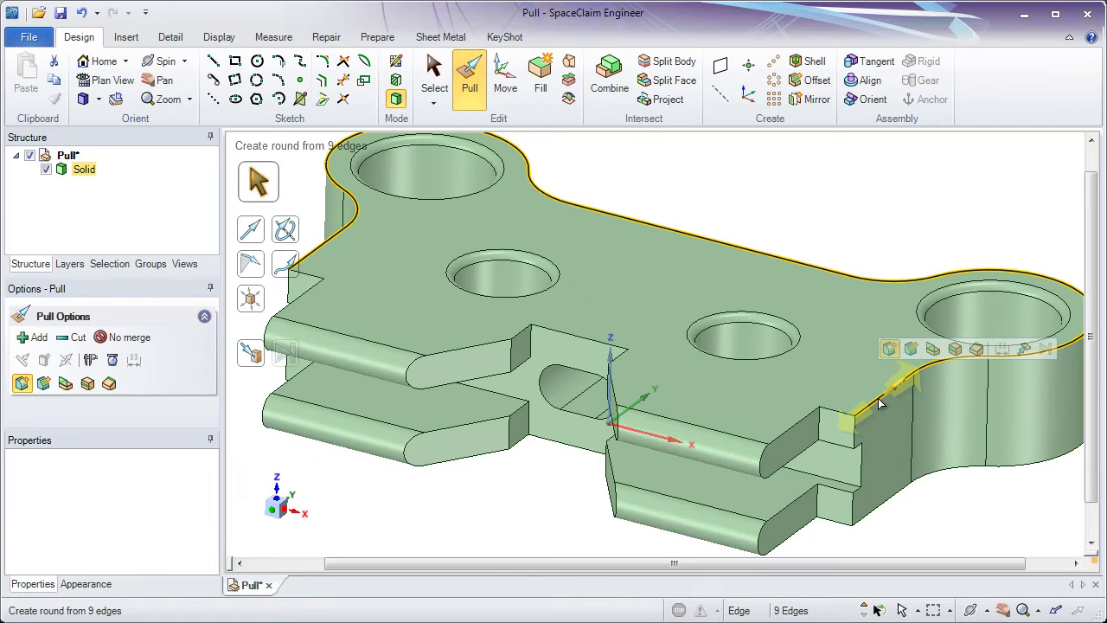
{"action": "double_click", "coordinate": [880, 403]}
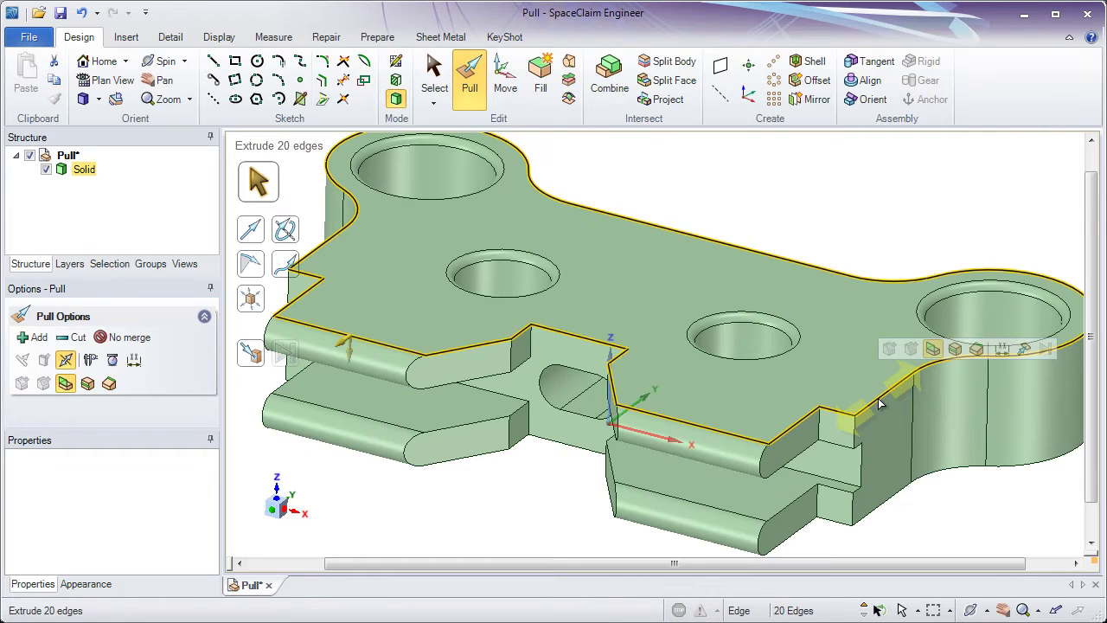
{"action": "double_click", "coordinate": [880, 402]}
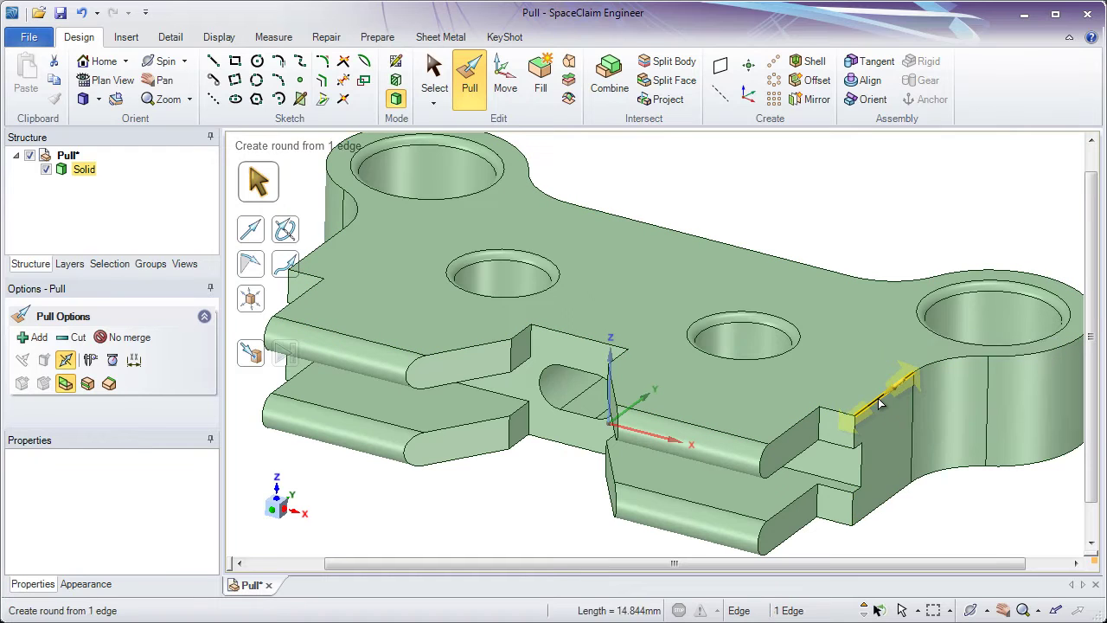
{"action": "double_click", "coordinate": [880, 402]}
{"action": "double_click", "coordinate": [879, 402]}
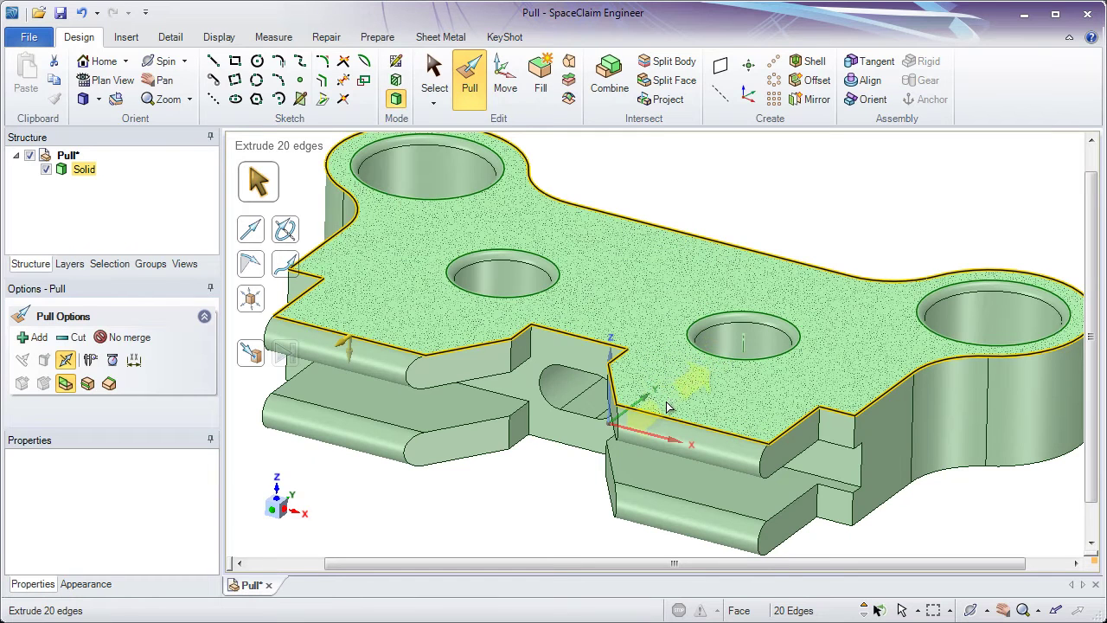
Step: Remove the two long front full-round edges from the top face's outer loop selection and round the remaining edges with a 1 mm radius
{"action": "left_click", "coordinate": [408, 350], "text": "ctrl"}
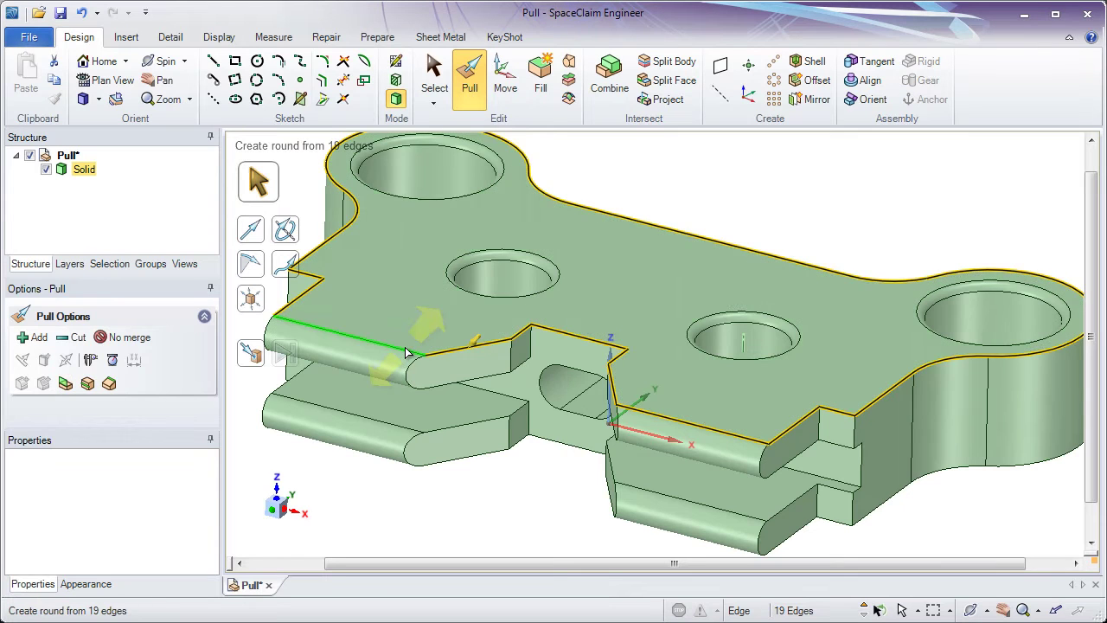
{"action": "left_click", "coordinate": [657, 421], "text": "ctrl"}
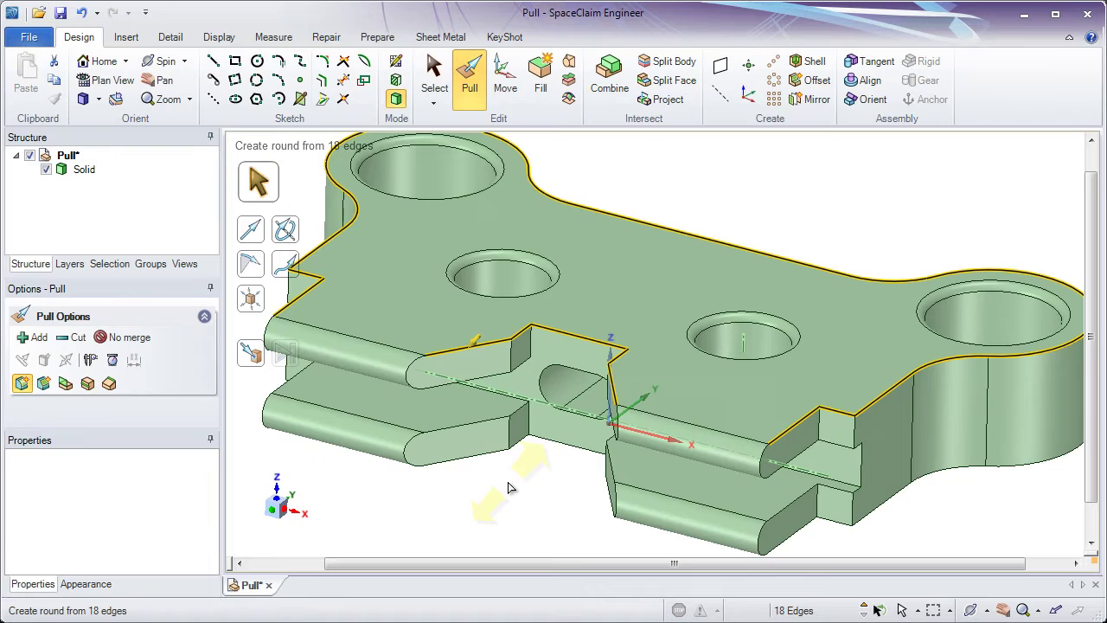
{"action": "type", "text": "1"}
{"action": "key", "text": "Return"}
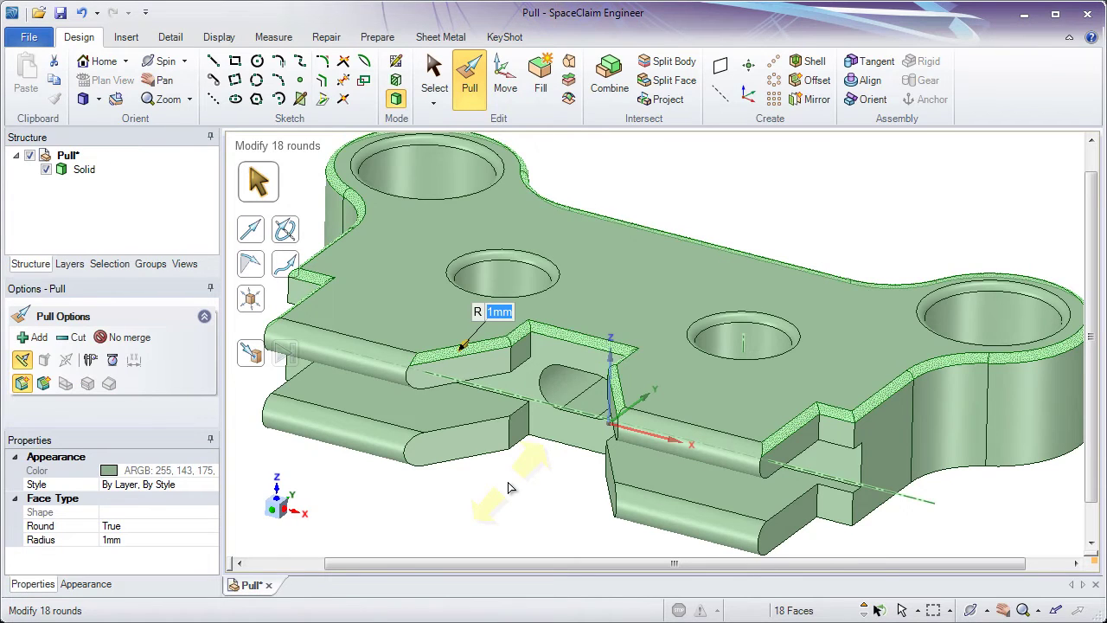
{"action": "left_click", "coordinate": [515, 485]}
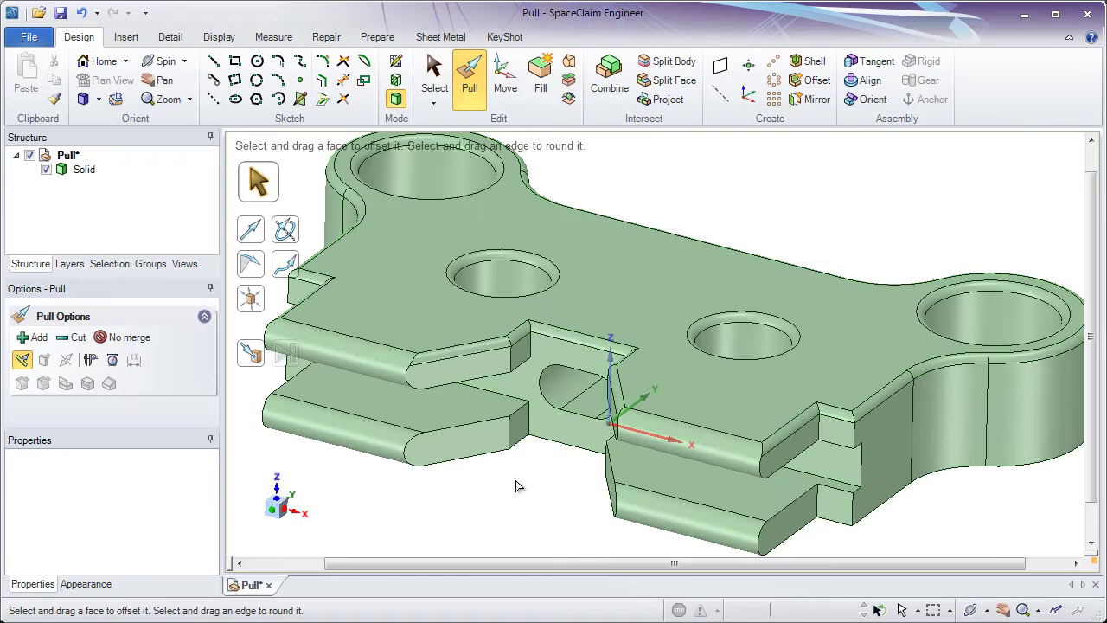
Step: Round the inner vertical corner of the upper +X side notch, including its short rounded corner edge above, with a 2 mm radius
{"action": "left_click", "coordinate": [742, 450]}
{"action": "scroll", "coordinate": [865, 433], "scroll_direction": "up", "scroll_amount": 3}
{"action": "left_click", "coordinate": [865, 432]}
{"action": "scroll", "coordinate": [856, 467], "scroll_direction": "up", "scroll_amount": 4}
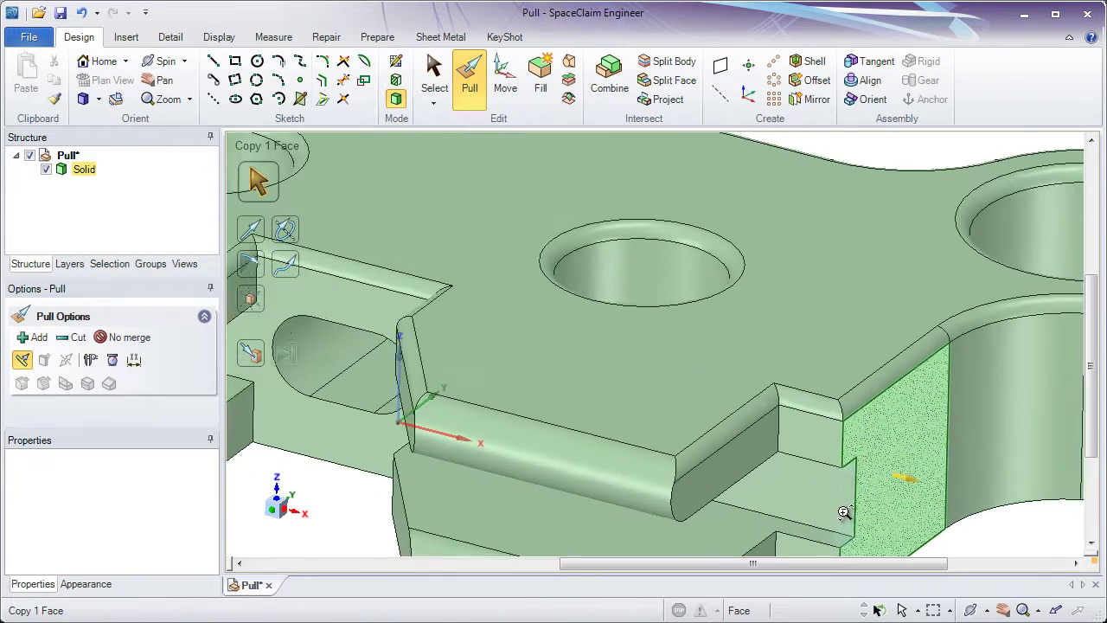
{"action": "left_click", "coordinate": [852, 519]}
{"action": "scroll", "coordinate": [758, 459], "scroll_direction": "up", "scroll_amount": 2}
{"action": "left_click", "coordinate": [710, 371]}
{"action": "scroll", "coordinate": [710, 370], "scroll_direction": "up", "scroll_amount": 2}
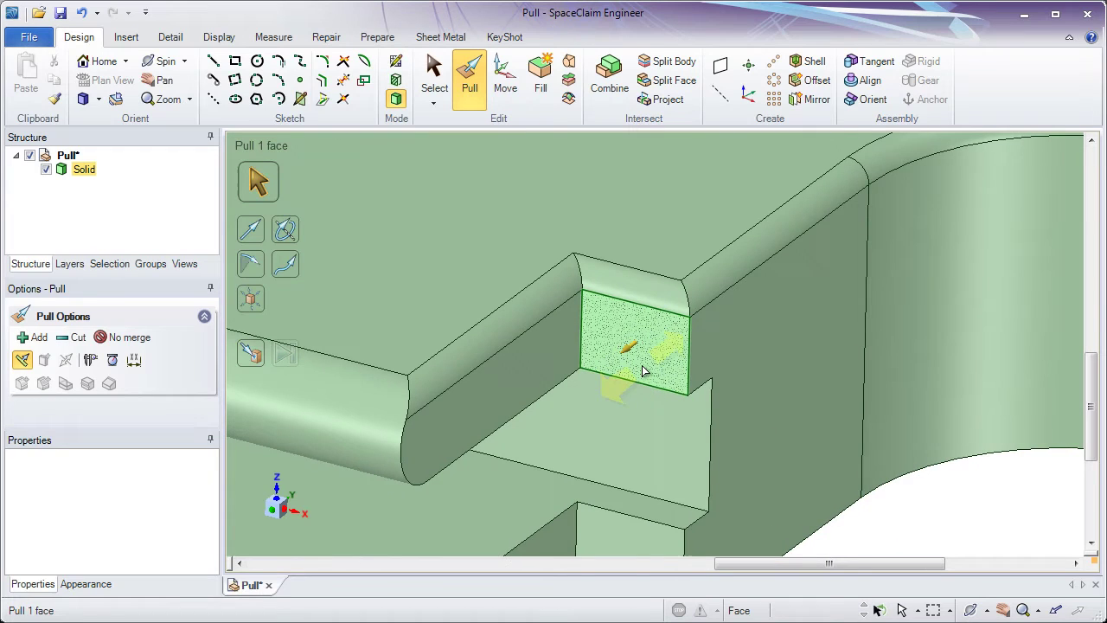
{"action": "left_click", "coordinate": [582, 333]}
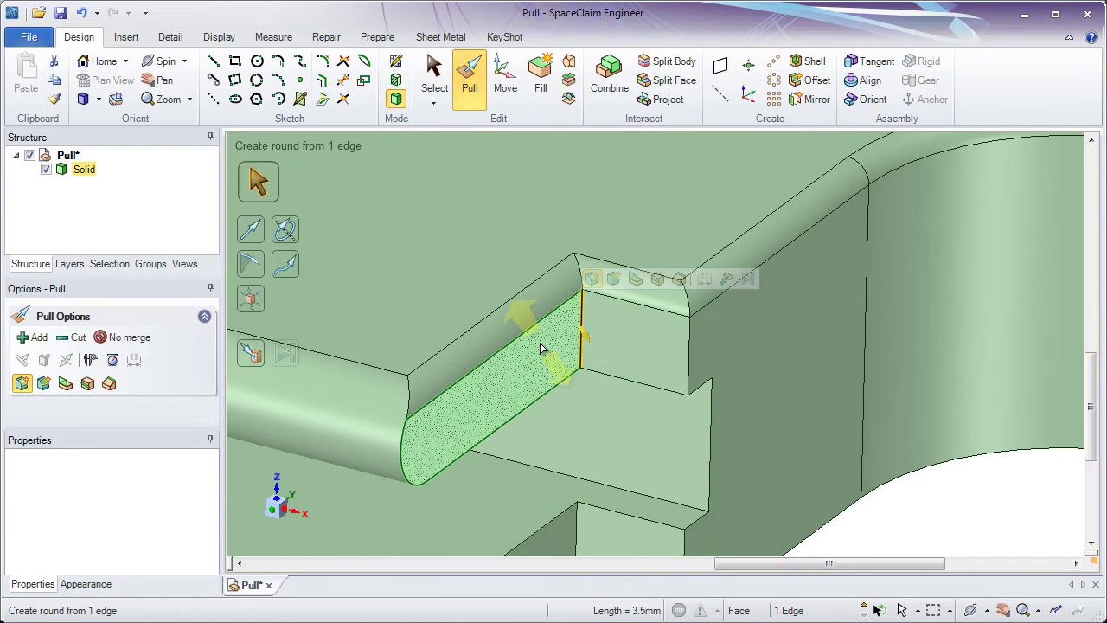
{"action": "left_click_drag", "start_coordinate": [543, 350], "coordinate": [583, 371]}
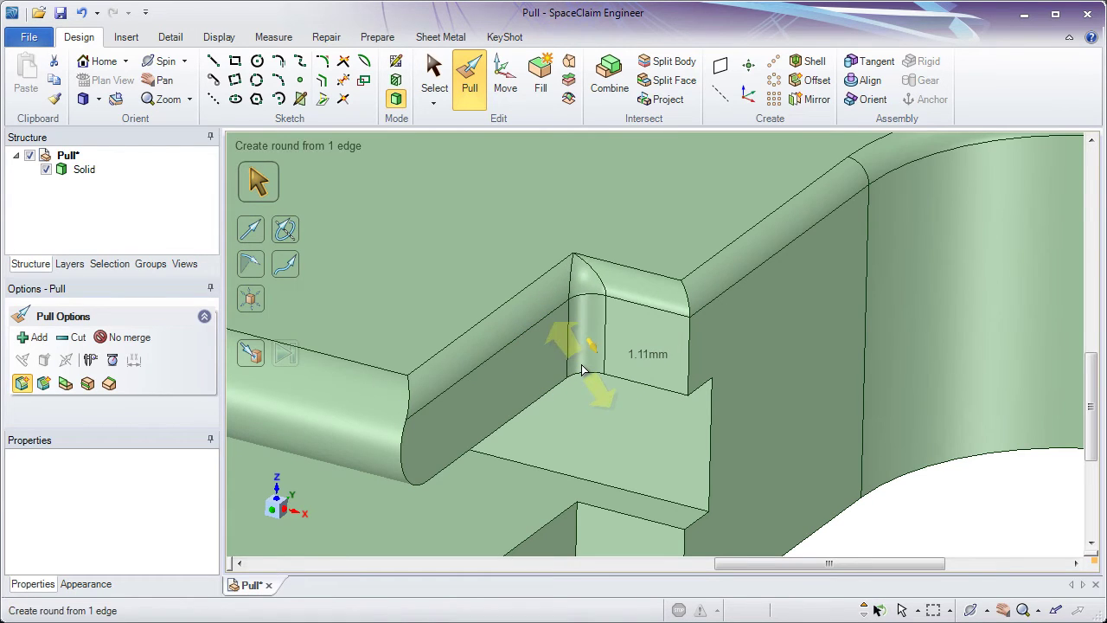
{"action": "key", "text": "Escape"}
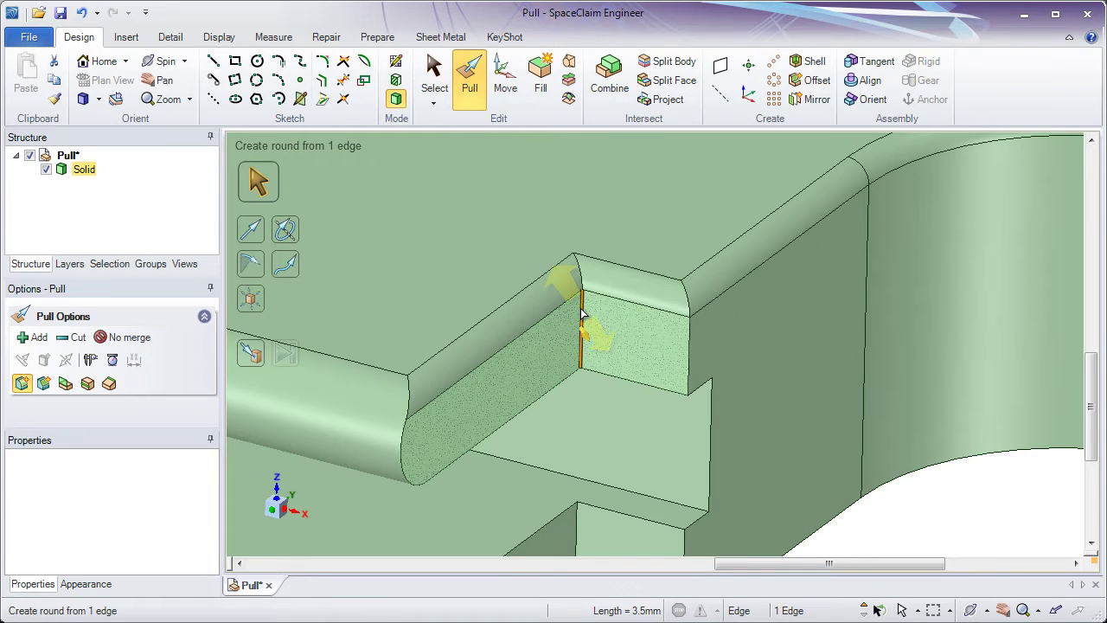
{"action": "left_click", "coordinate": [581, 279], "text": "ctrl"}
{"action": "left_click_drag", "start_coordinate": [587, 317], "coordinate": [595, 345]}
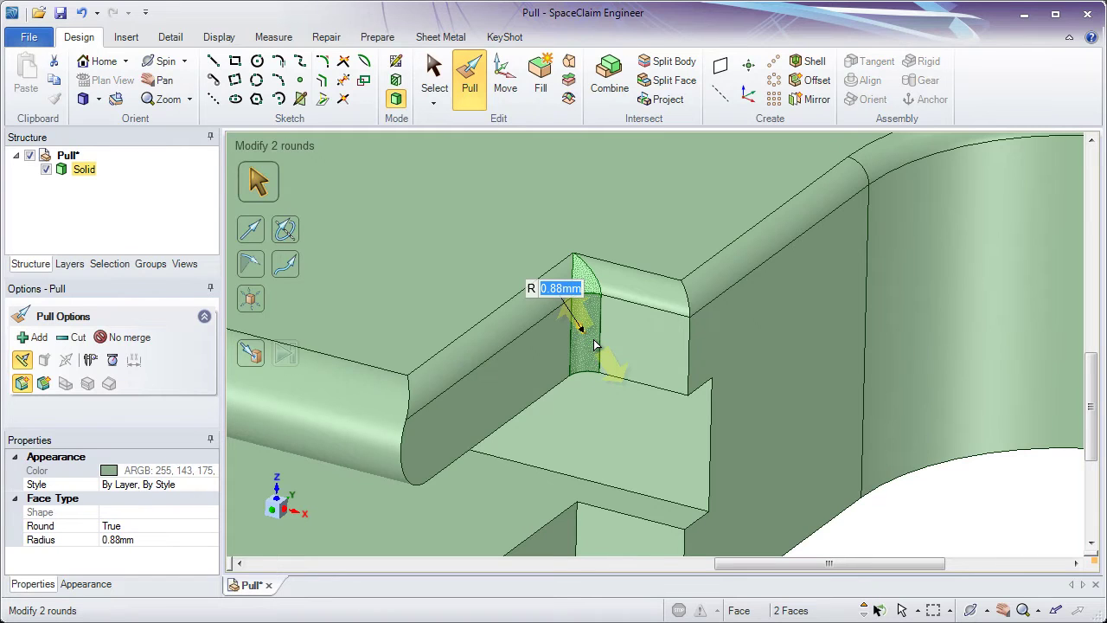
{"action": "type", "text": "2"}
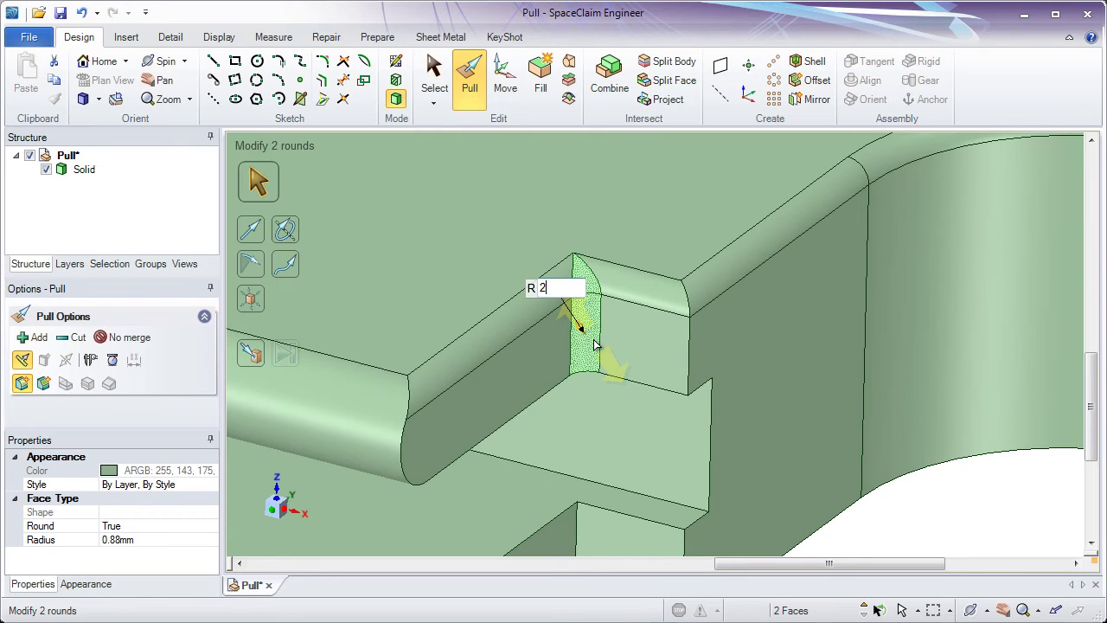
{"action": "key", "text": "Return"}
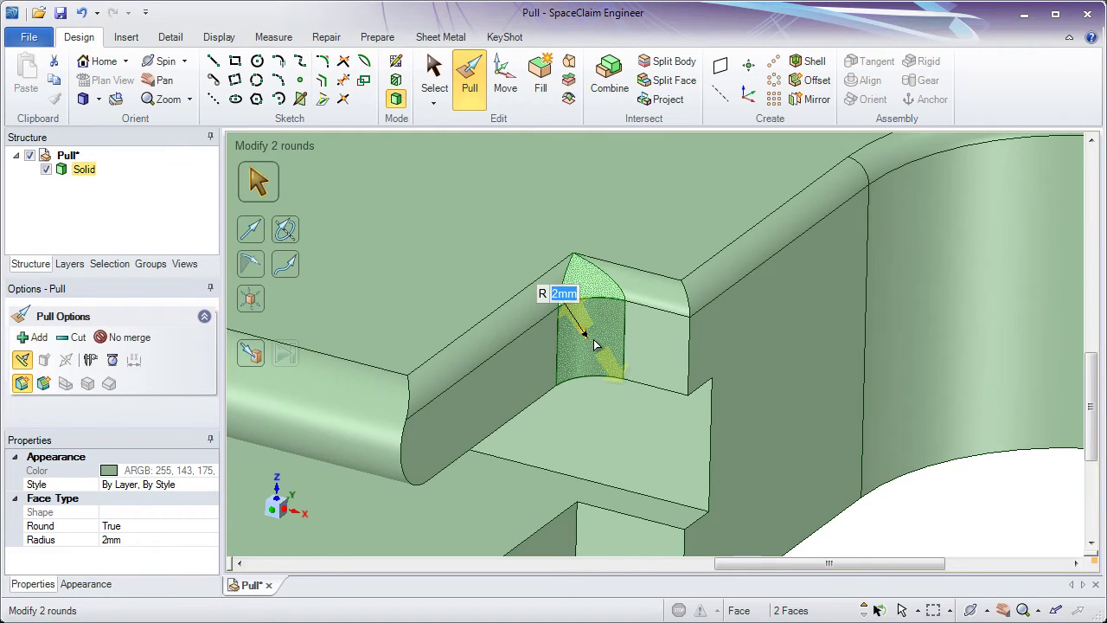
Step: Round the outer vertical corner edge of the upper +X side notch with a 2 mm radius
{"action": "left_click", "coordinate": [690, 361]}
{"action": "left_click_drag", "start_coordinate": [690, 368], "coordinate": [648, 337]}
{"action": "key", "text": "Escape"}
{"action": "key", "text": "Escape"}
{"action": "double_click", "coordinate": [691, 334]}
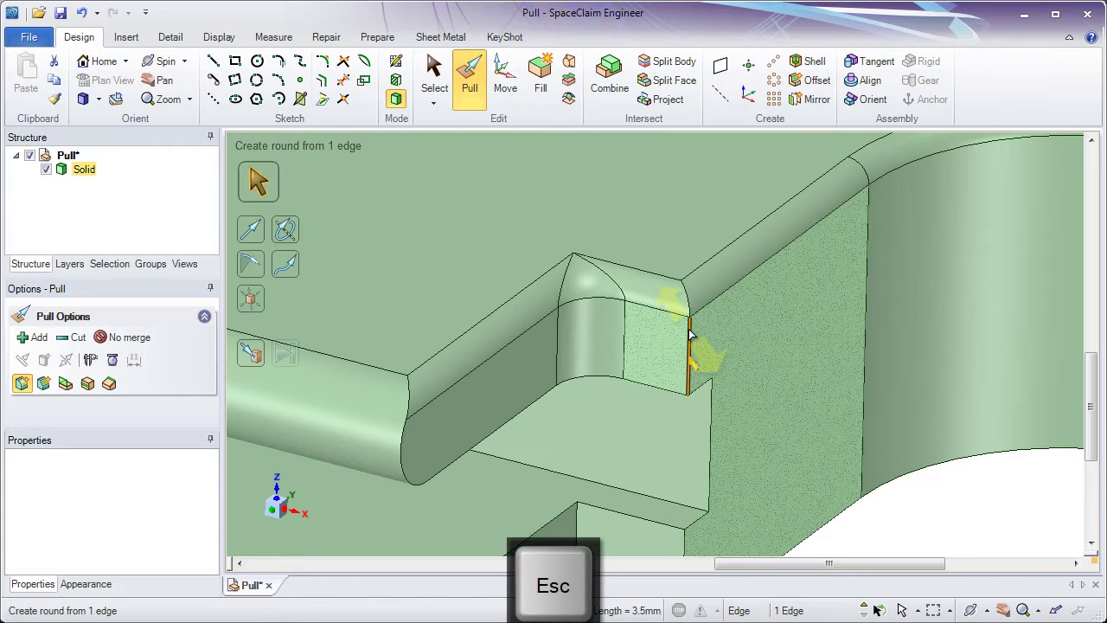
{"action": "left_click_drag", "start_coordinate": [690, 334], "coordinate": [663, 304]}
{"action": "left_click", "coordinate": [664, 309]}
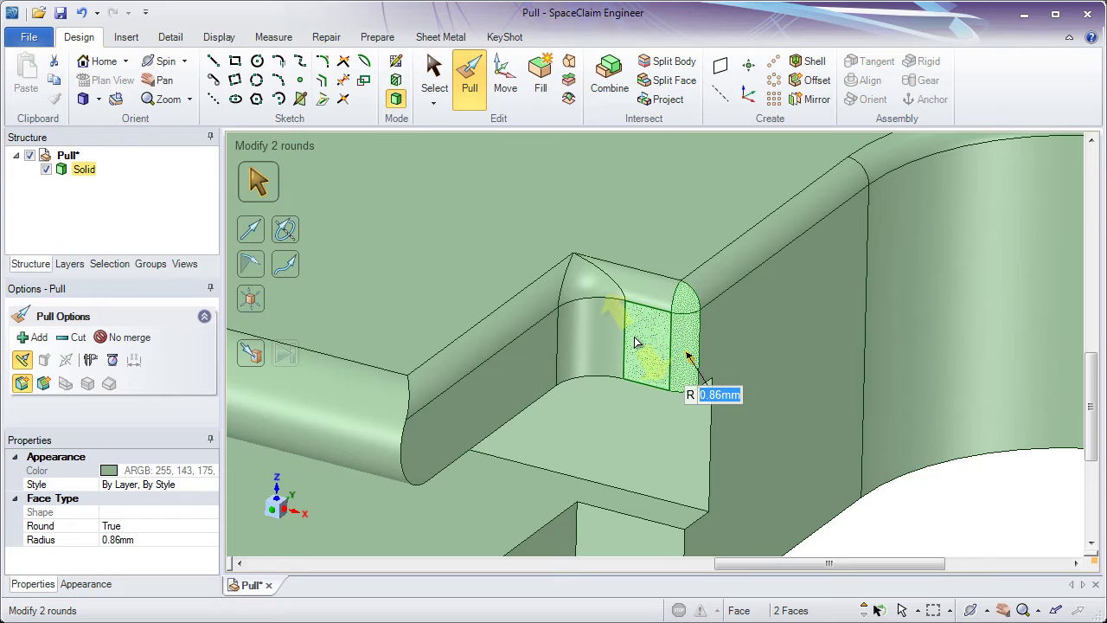
{"action": "type", "text": "2"}
{"action": "key", "text": "Return"}
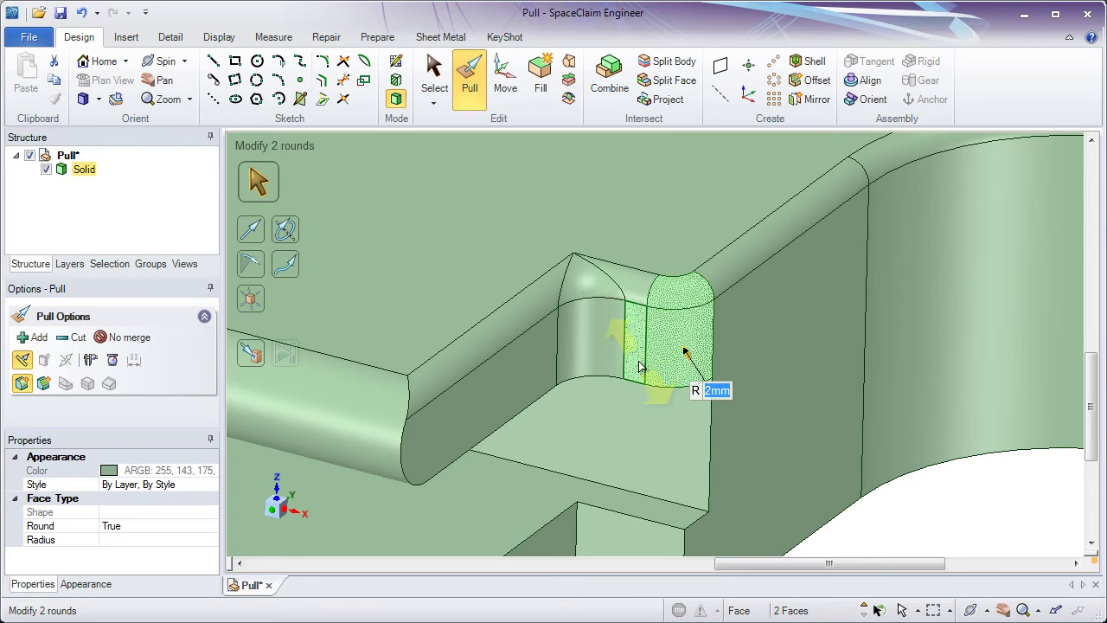
Step: Change the top round at the notch's inner corner to Sweep Around Corner
{"action": "left_click", "coordinate": [588, 295]}
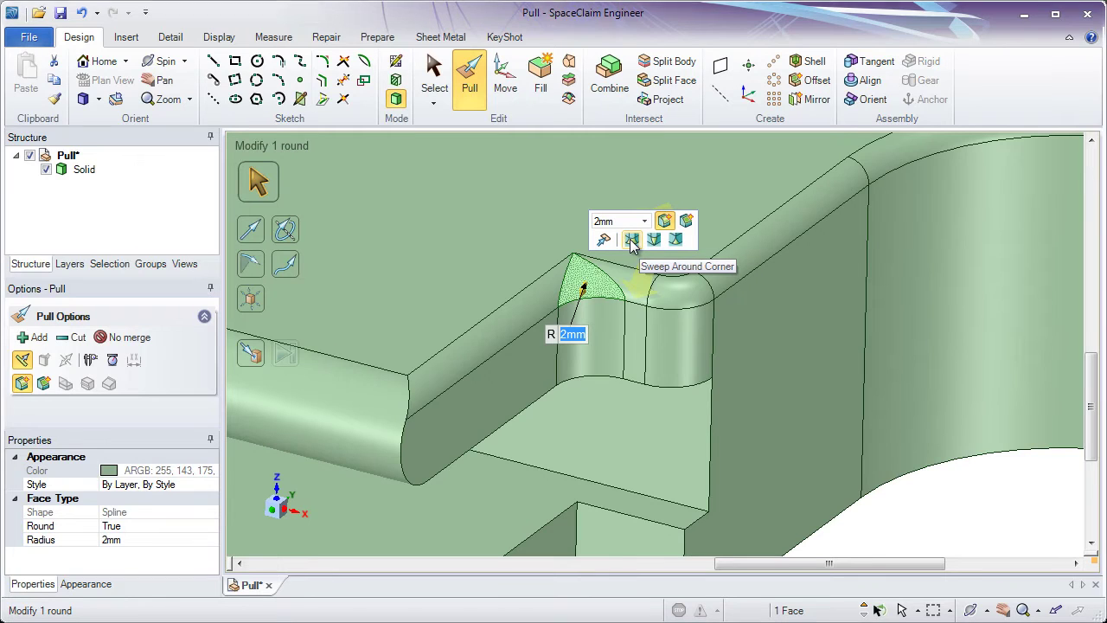
{"action": "left_click", "coordinate": [632, 241]}
{"action": "left_click", "coordinate": [653, 241]}
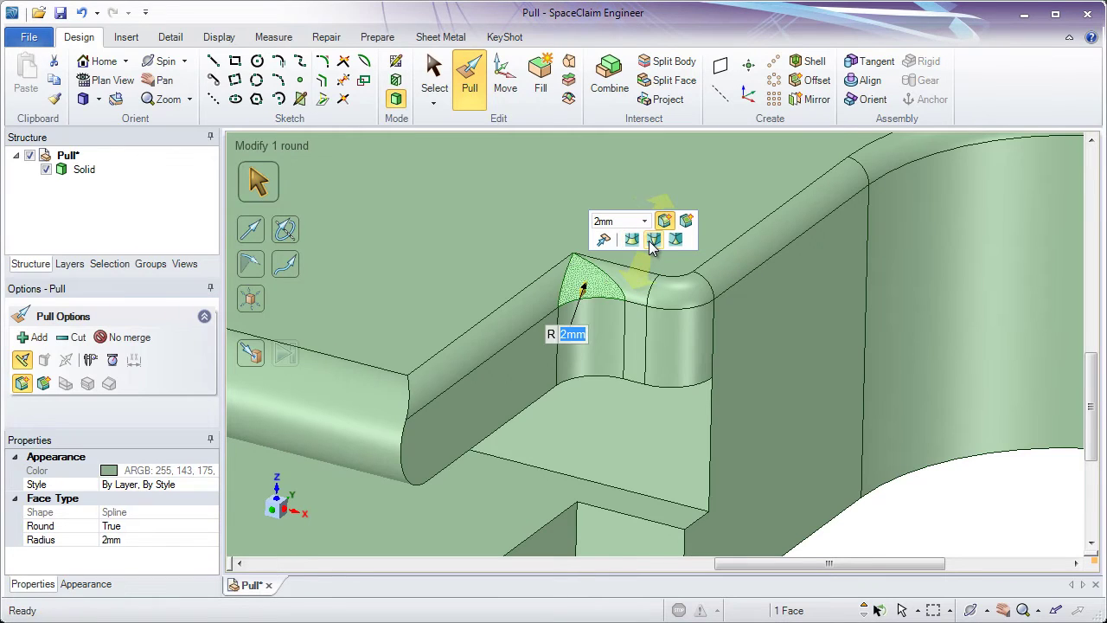
{"action": "left_click", "coordinate": [634, 241]}
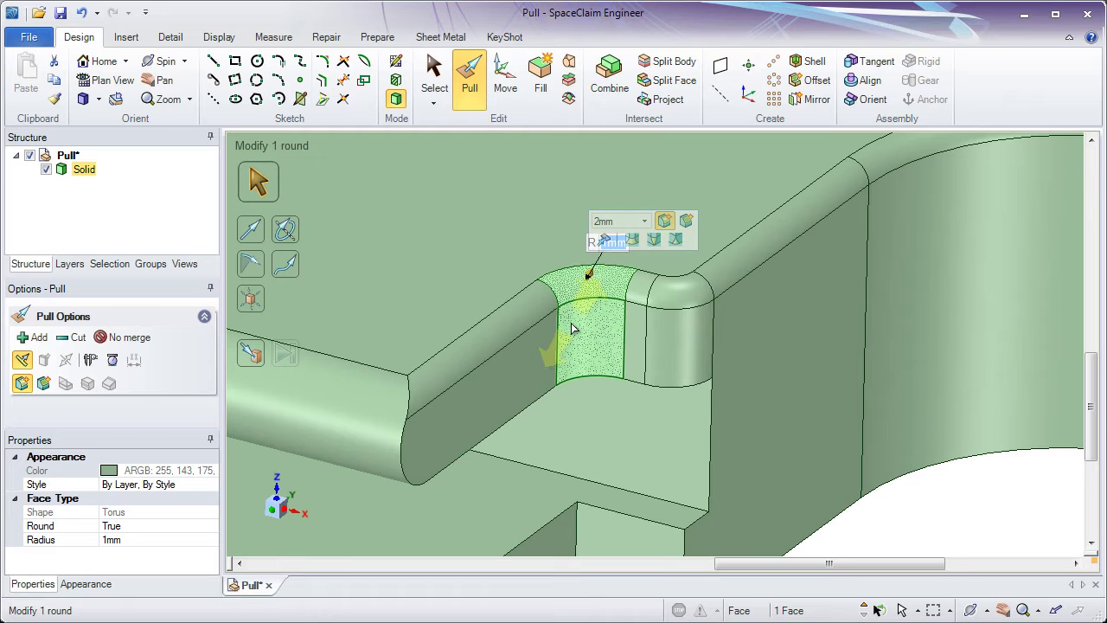
Step: Round the eight vertical corner edges of the lower plate's central recess and its two side notches together with a 2 mm radius
{"action": "key", "text": "space"}
{"action": "scroll", "coordinate": [558, 271], "scroll_direction": "down", "scroll_amount": 2}
{"action": "scroll", "coordinate": [558, 271], "scroll_direction": "down", "scroll_amount": 2}
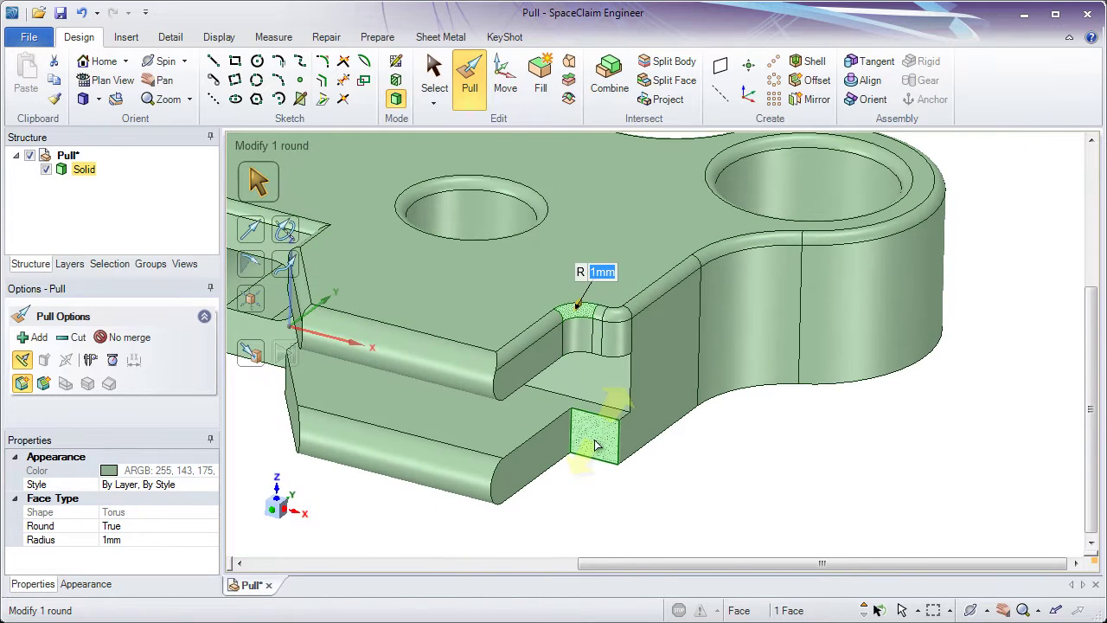
{"action": "left_click", "coordinate": [589, 478]}
{"action": "left_click", "coordinate": [618, 449]}
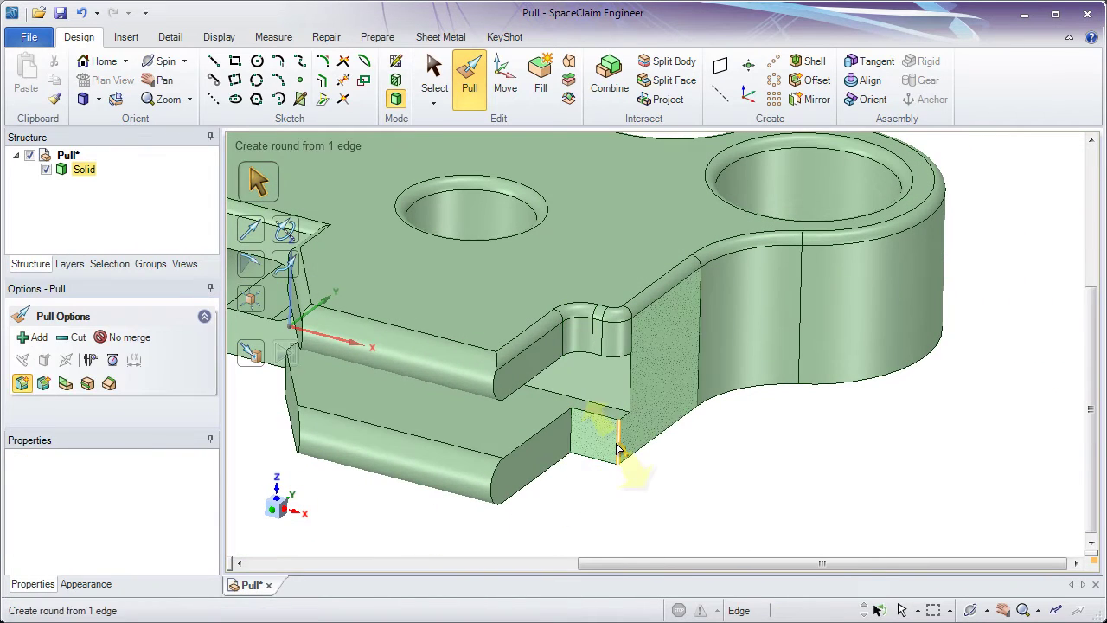
{"action": "left_click", "coordinate": [573, 442], "text": "ctrl"}
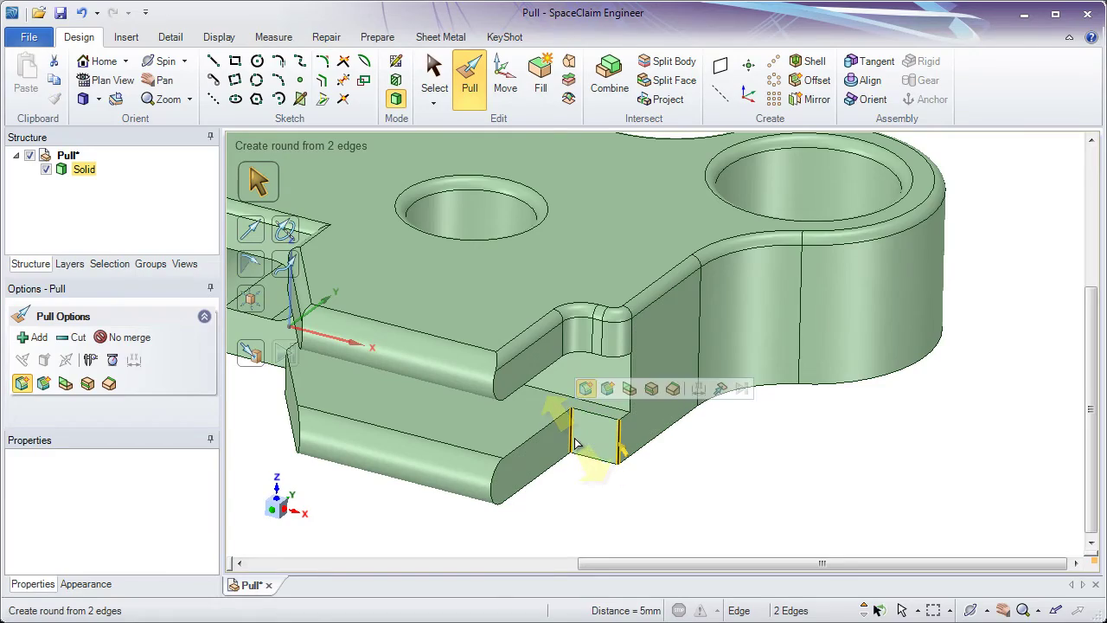
{"action": "scroll", "coordinate": [560, 413], "scroll_direction": "down", "scroll_amount": 1}
{"action": "mouse_move", "coordinate": [553, 403]}
{"action": "middle_mouse_down"}
{"action": "mouse_move", "coordinate": [680, 383]}
{"action": "mouse_move", "coordinate": [651, 526]}
{"action": "mouse_move", "coordinate": [736, 440]}
{"action": "mouse_move", "coordinate": [977, 390]}
{"action": "mouse_move", "coordinate": [534, 396]}
{"action": "middle_mouse_up"}
{"action": "left_click", "coordinate": [458, 374], "text": "ctrl"}
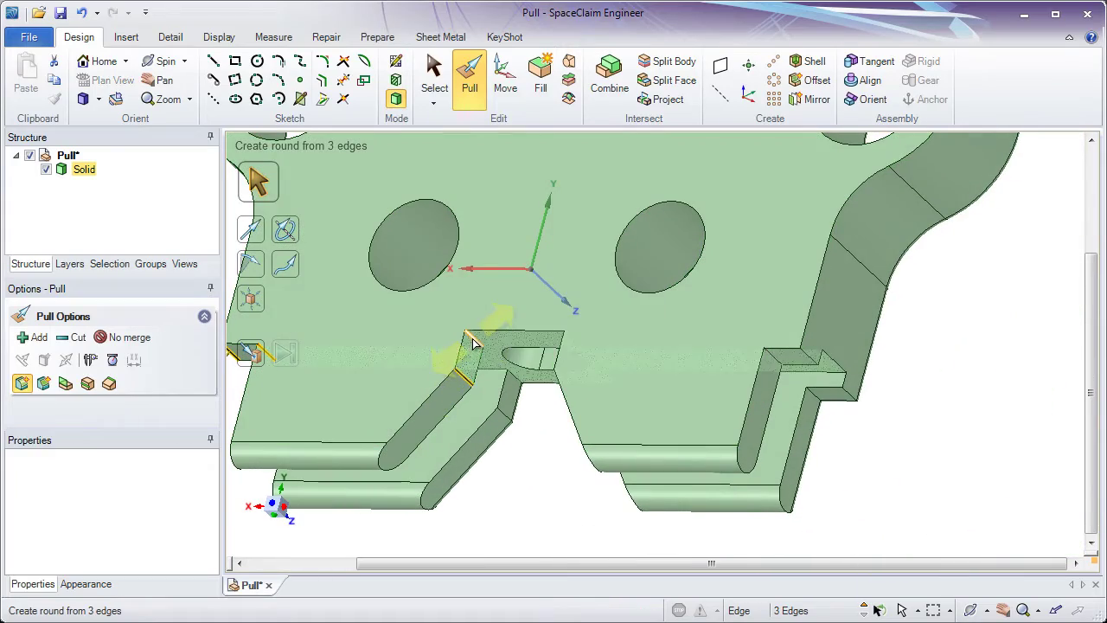
{"action": "left_click", "coordinate": [473, 342], "text": "ctrl"}
{"action": "middle_click_drag", "start_coordinate": [472, 342], "coordinate": [594, 322]}
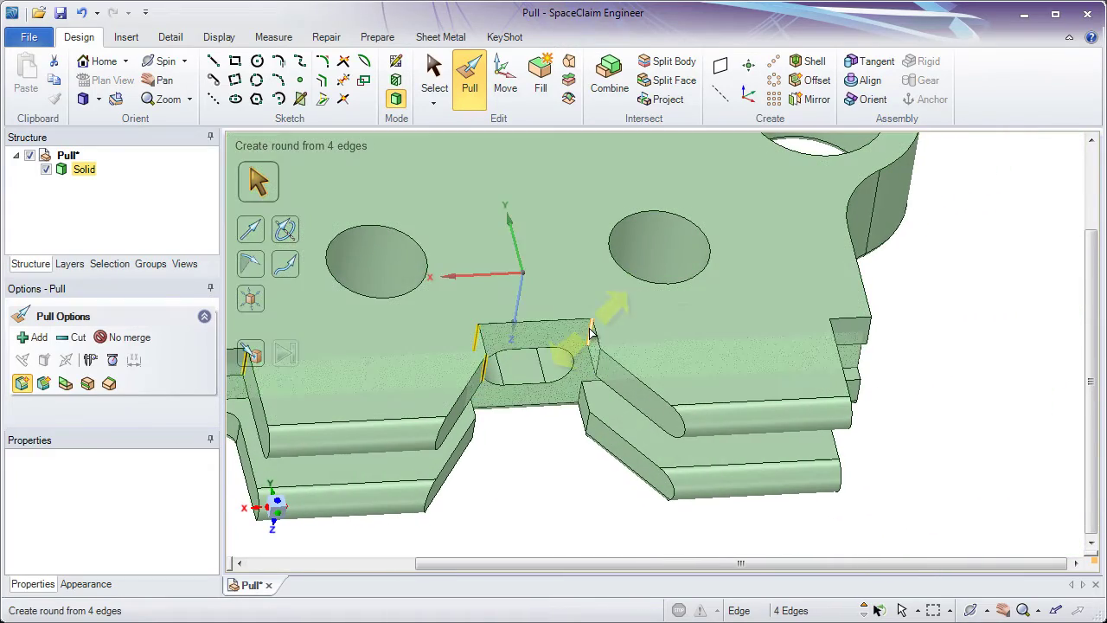
{"action": "left_click", "coordinate": [597, 355], "text": "ctrl"}
{"action": "left_click", "coordinate": [852, 346], "text": "ctrl"}
{"action": "middle_click_drag", "start_coordinate": [852, 346], "coordinate": [803, 331]}
{"action": "left_click", "coordinate": [804, 328], "text": "ctrl"}
{"action": "left_click", "coordinate": [849, 325], "text": "ctrl"}
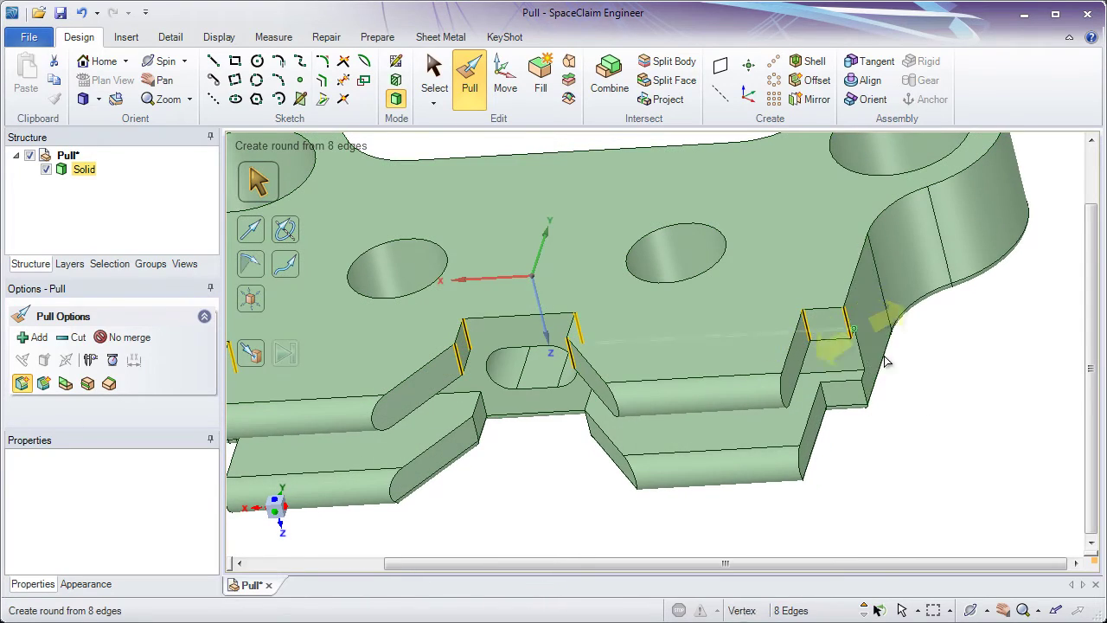
{"action": "middle_click_drag", "start_coordinate": [743, 482], "coordinate": [736, 458]}
{"action": "type", "text": "2mm"}
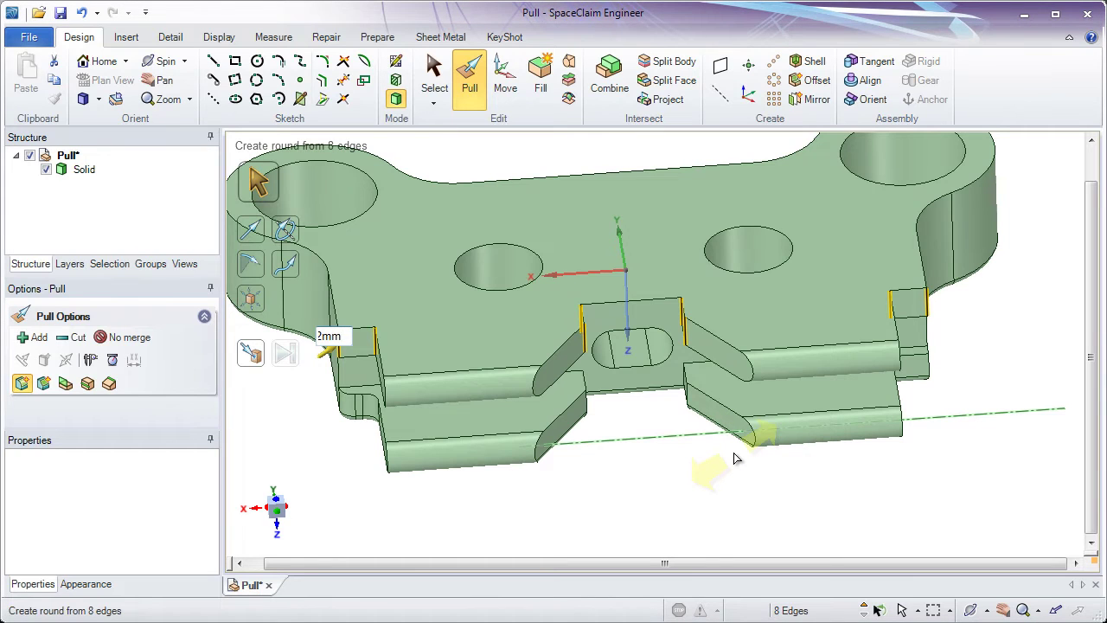
{"action": "key", "text": "Return"}
{"action": "left_click", "coordinate": [684, 481]}
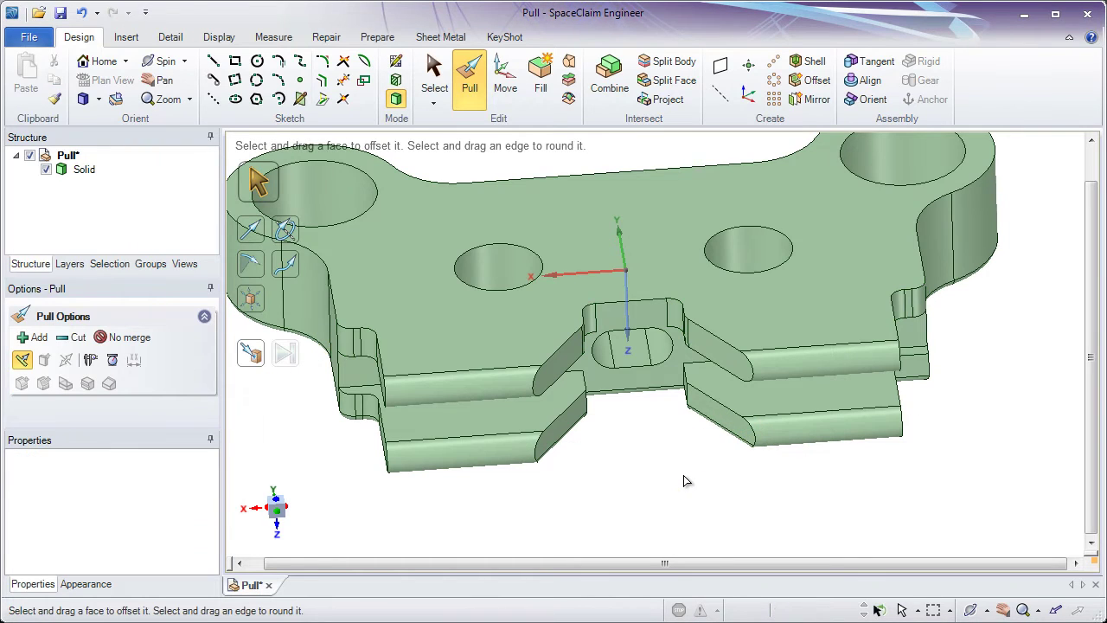
Step: Round the underside face's outer edge loop with a 0.5 mm radius, leaving out the two long full-round front edges
{"action": "key", "text": "ctrl+a"}
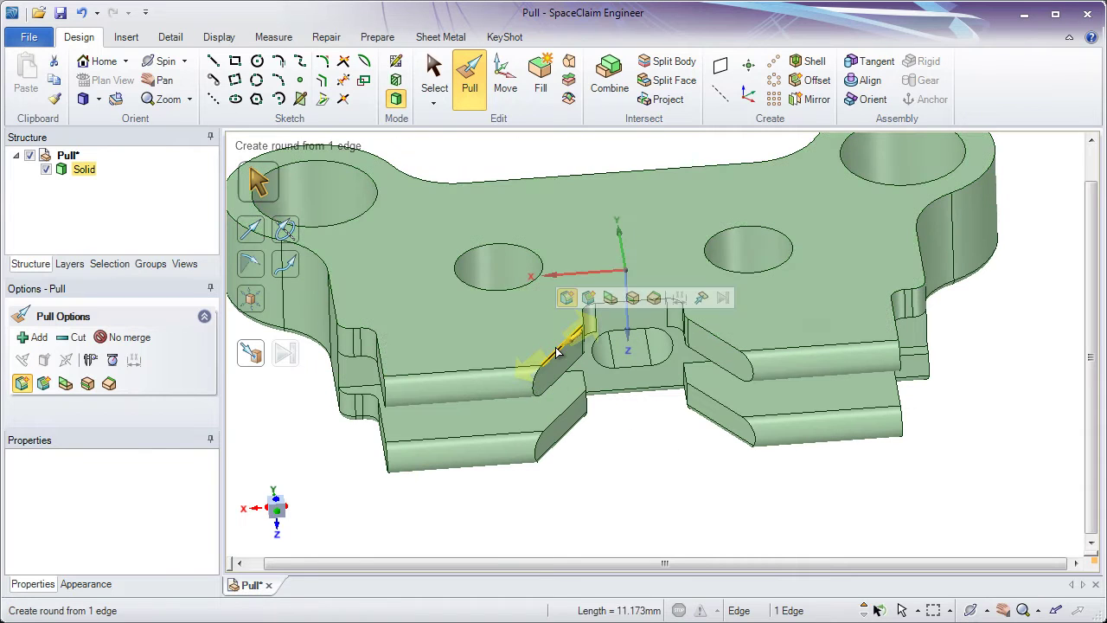
{"action": "double_click", "coordinate": [558, 352]}
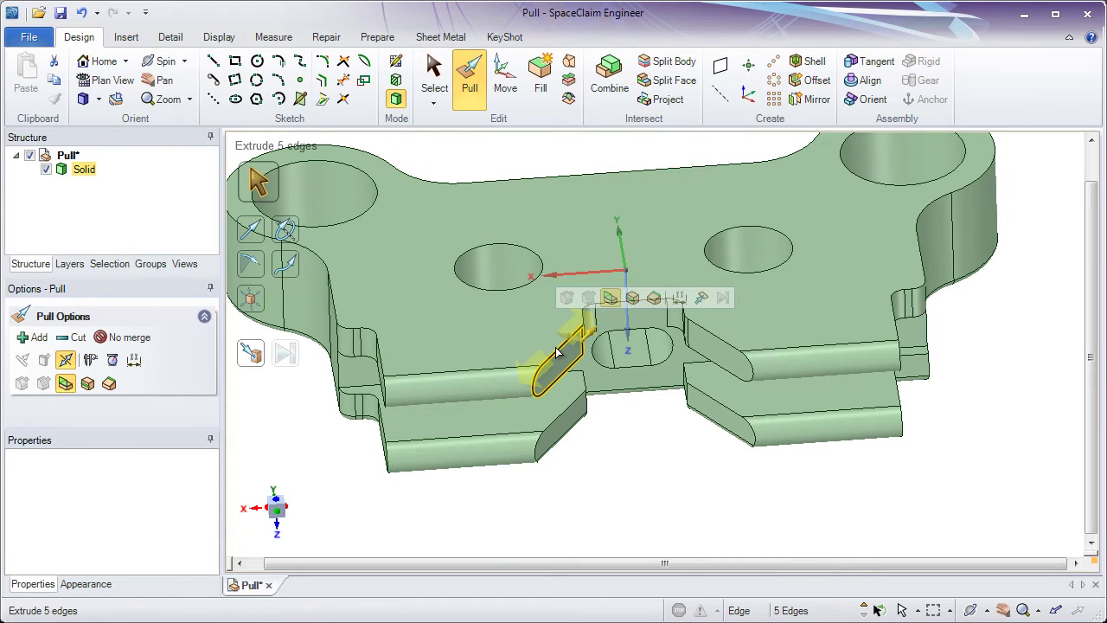
{"action": "double_click", "coordinate": [556, 350]}
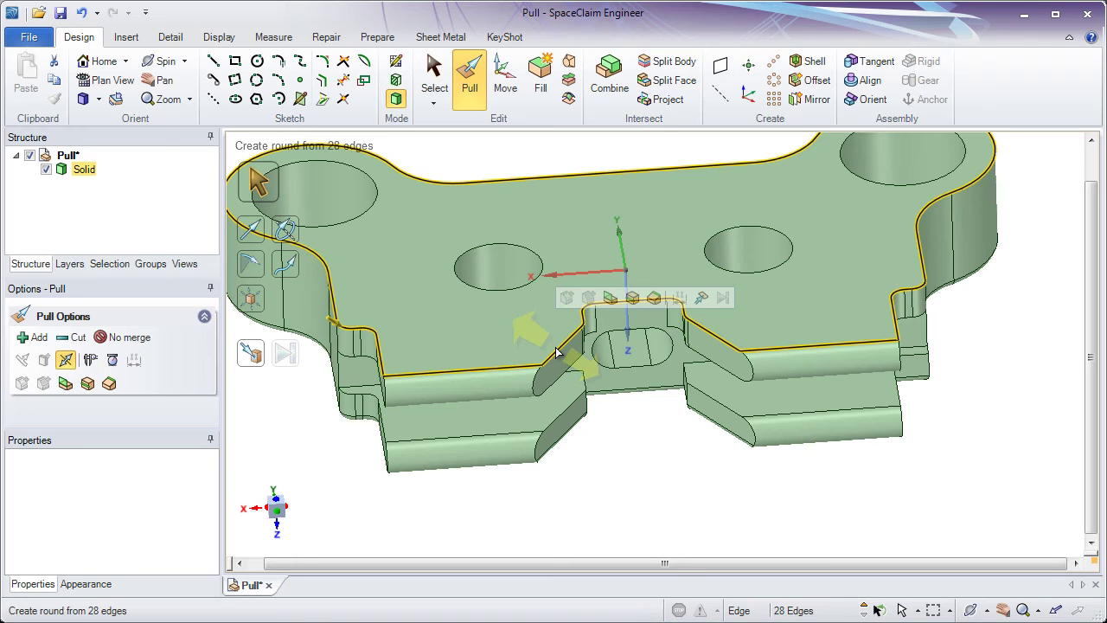
{"action": "key", "text": "z"}
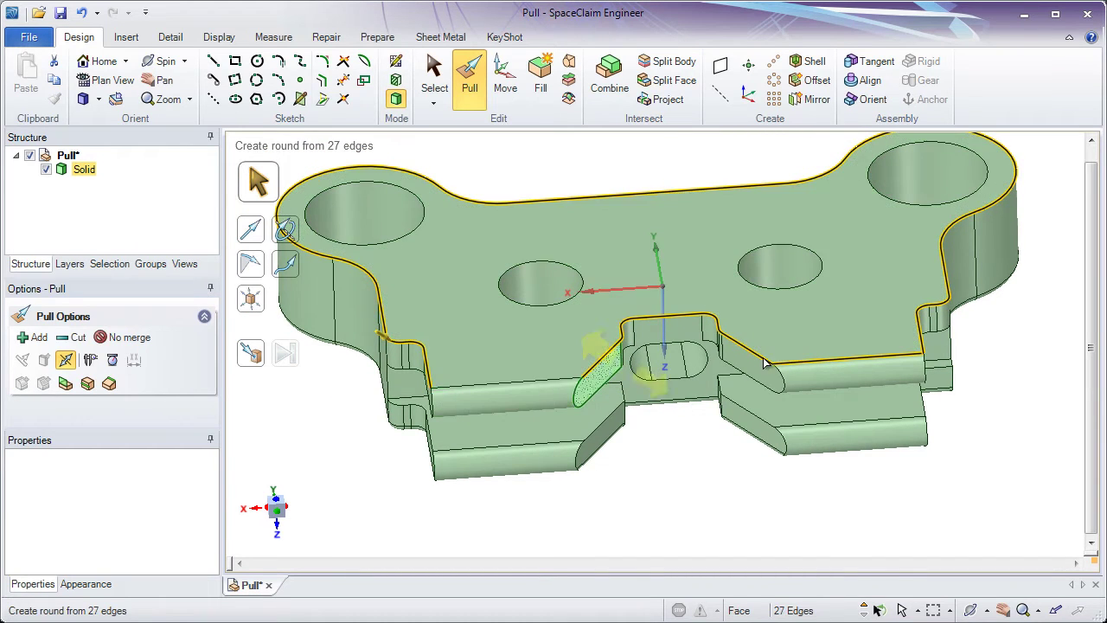
{"action": "left_click", "coordinate": [749, 389], "text": "ctrl"}
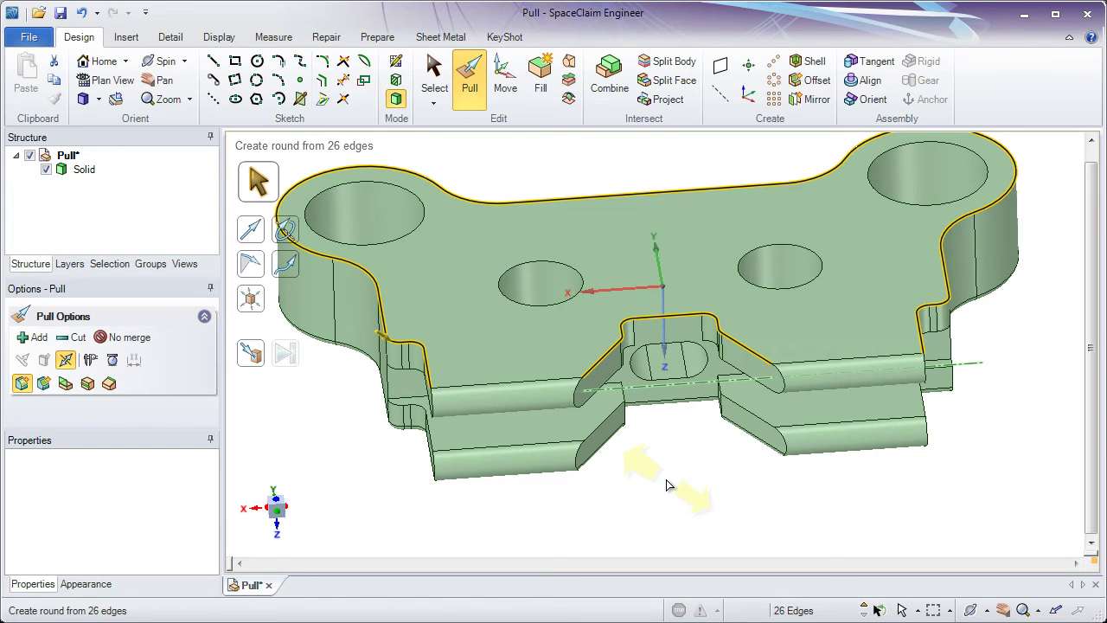
{"action": "key", "text": "space"}
{"action": "type", "text": "0.5"}
{"action": "key", "text": "Return"}
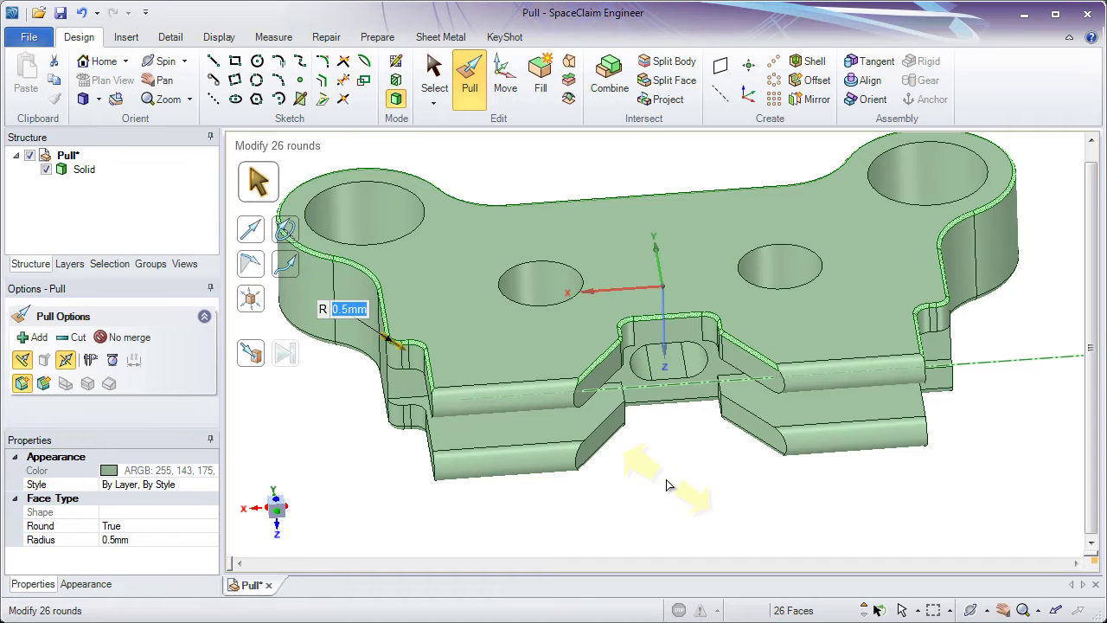
{"action": "key", "text": "Escape"}
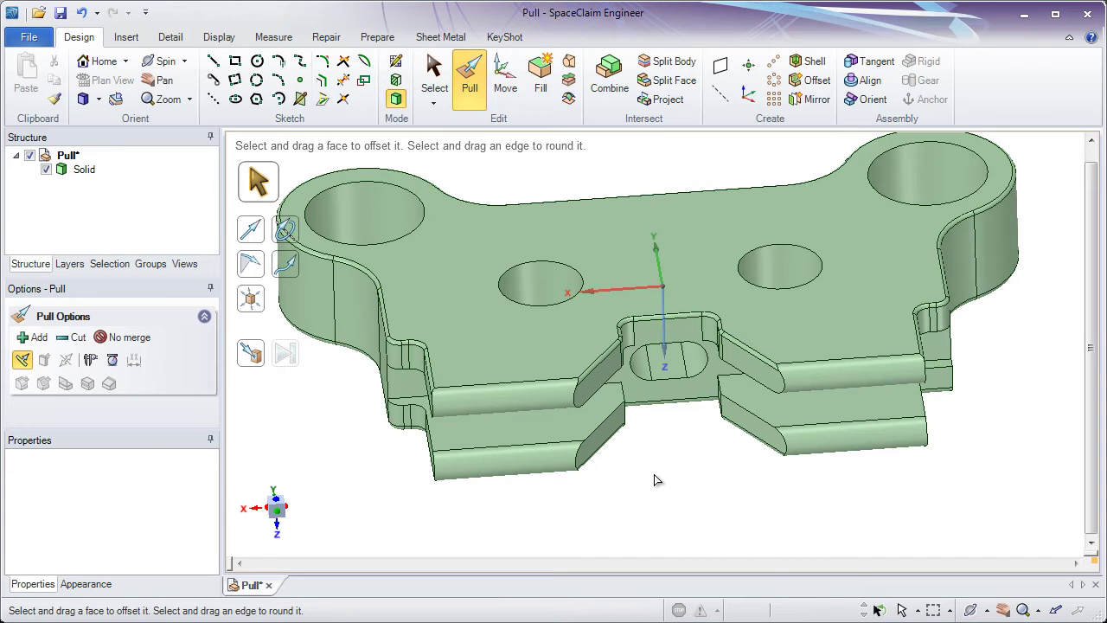
Step: Chamfer the top edge of the large hole at the +X end with a 2 mm setback
{"action": "middle_click_drag", "start_coordinate": [654, 474], "coordinate": [677, 465]}
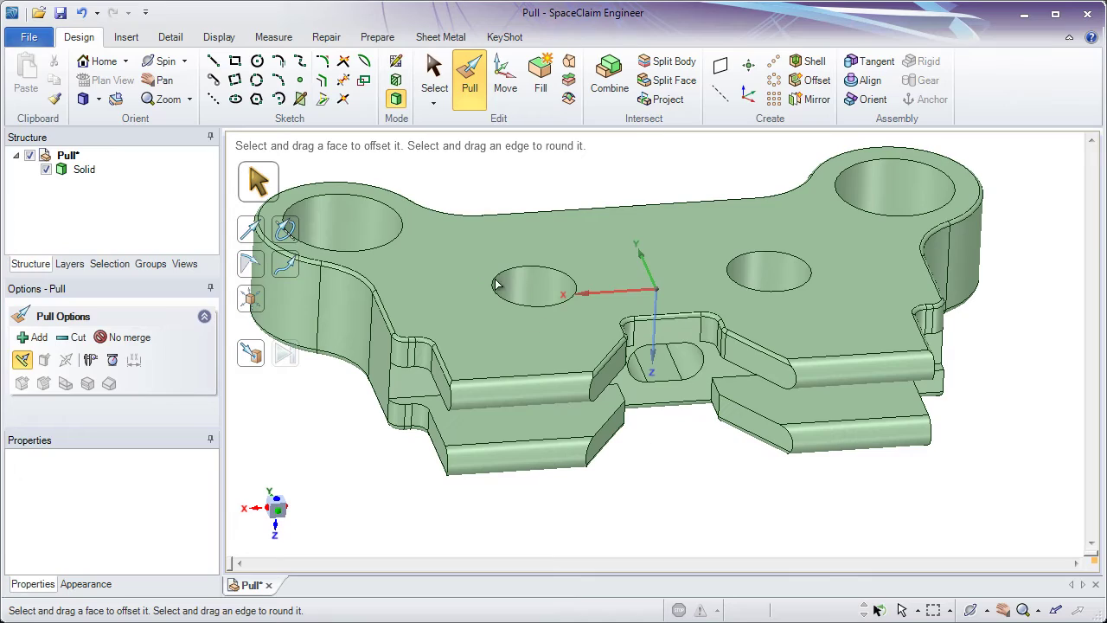
{"action": "left_click", "coordinate": [291, 203]}
{"action": "scroll", "coordinate": [289, 212], "scroll_direction": "up", "scroll_amount": 3}
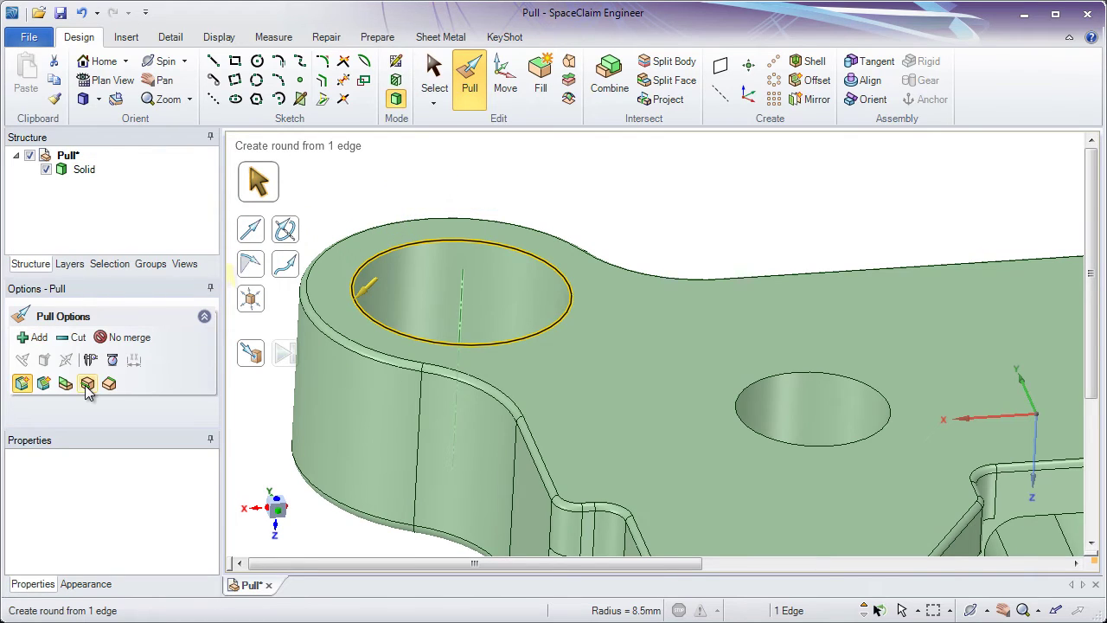
{"action": "left_click", "coordinate": [22, 384]}
{"action": "left_click", "coordinate": [43, 384]}
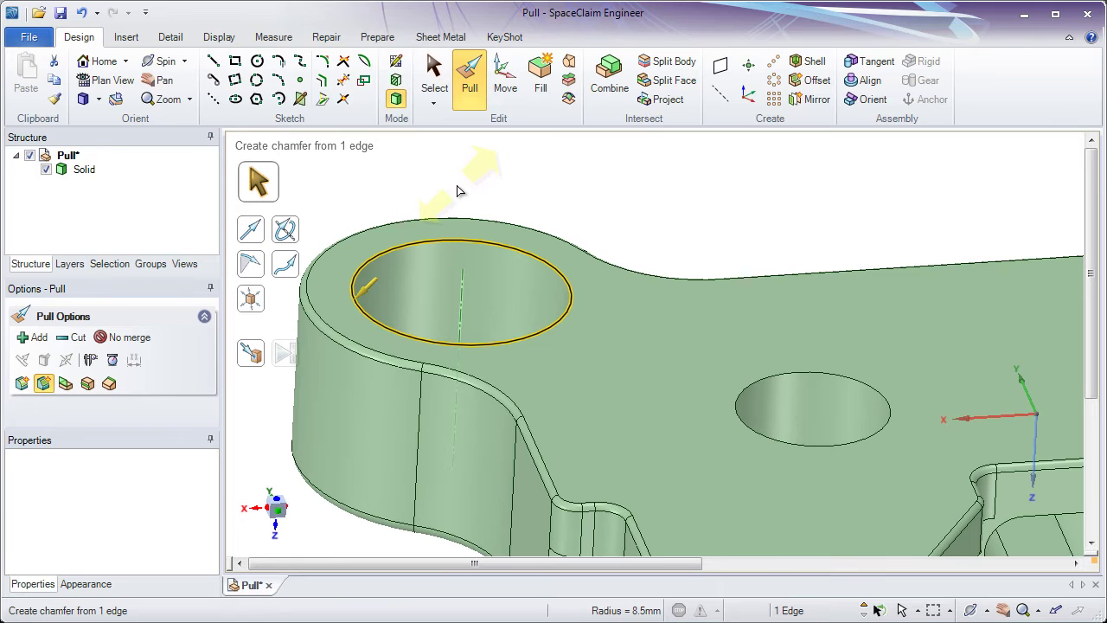
{"action": "key", "text": "space"}
{"action": "type", "text": "2mm"}
{"action": "key", "text": "Return"}
{"action": "scroll", "coordinate": [363, 303], "scroll_direction": "up", "scroll_amount": 5}
Step: Switch the large +X hole's chamfer from two setback dimensions to a setback and an angle
{"action": "left_click", "coordinate": [358, 310]}
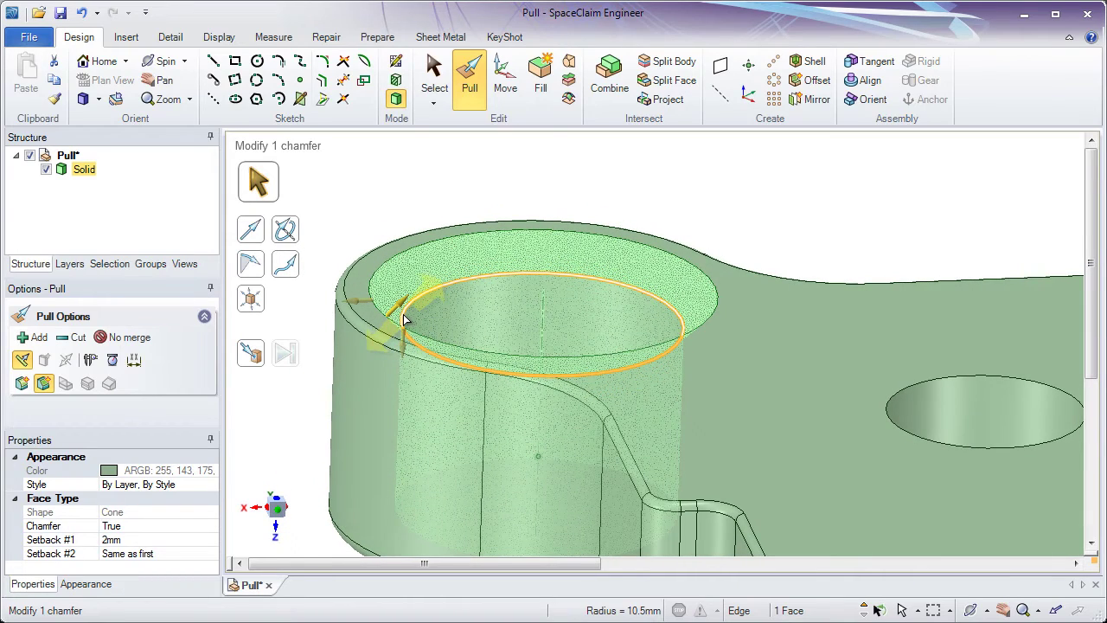
{"action": "left_click", "coordinate": [364, 303]}
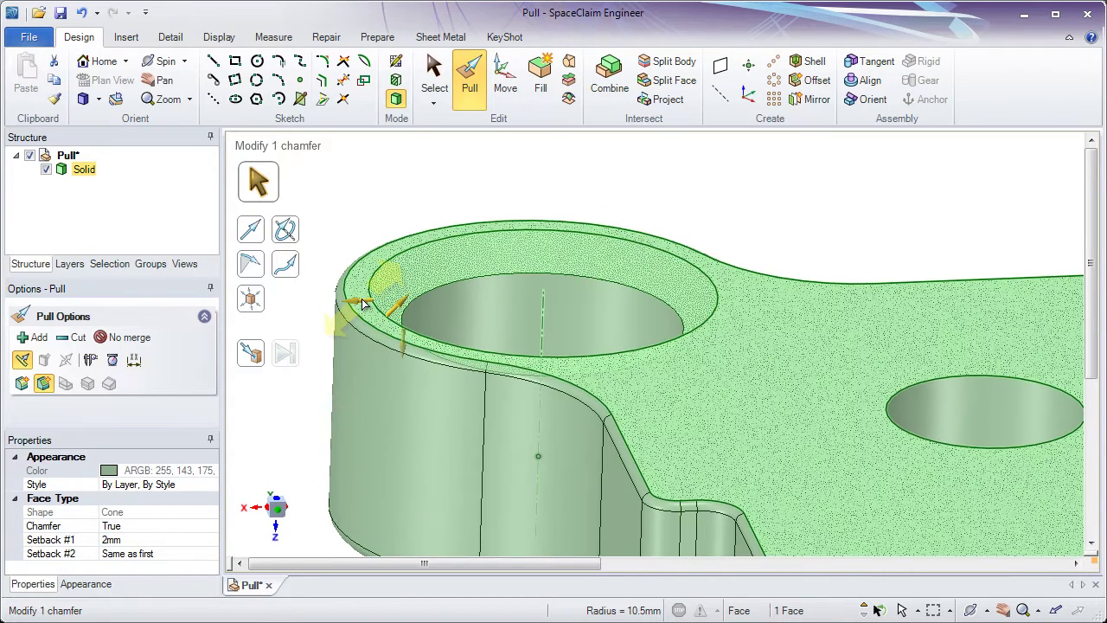
{"action": "left_click", "coordinate": [383, 312]}
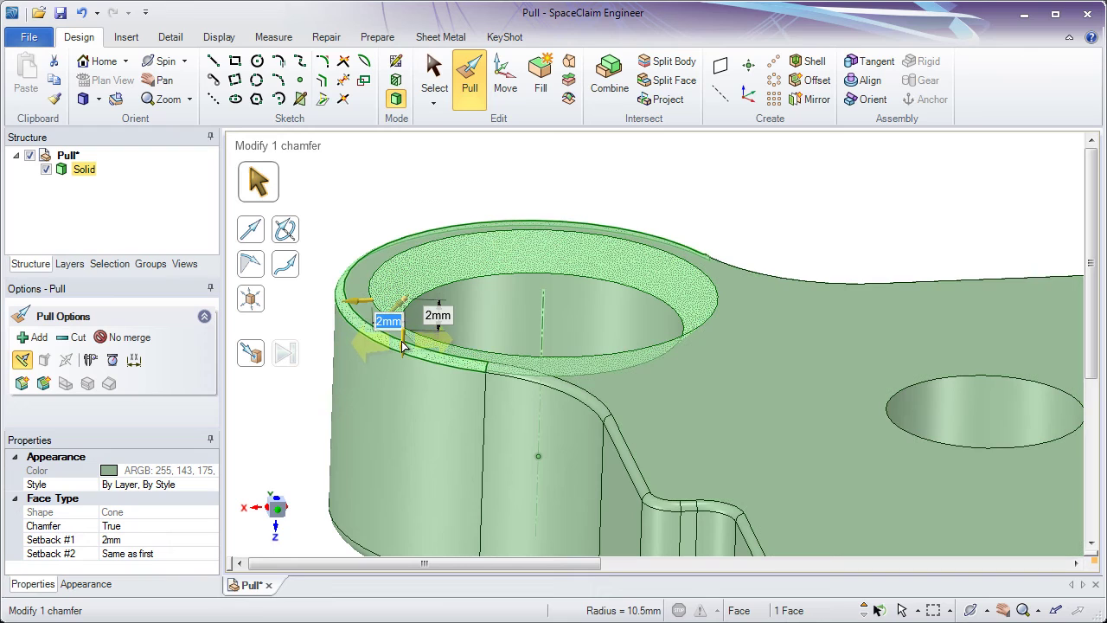
{"action": "key", "text": "Tab"}
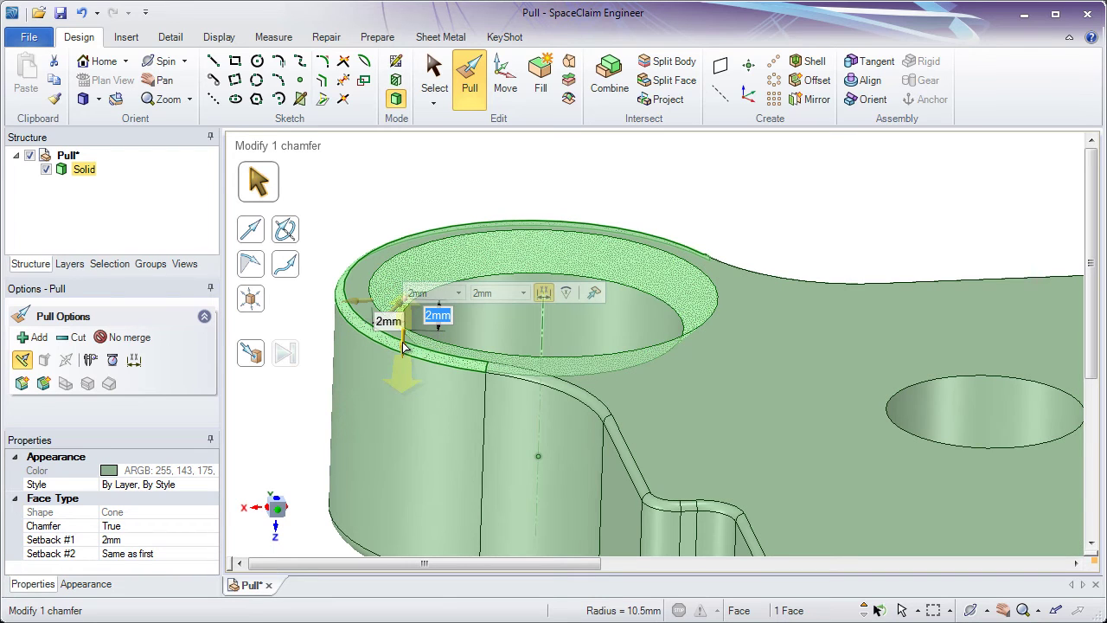
{"action": "left_click", "coordinate": [566, 294]}
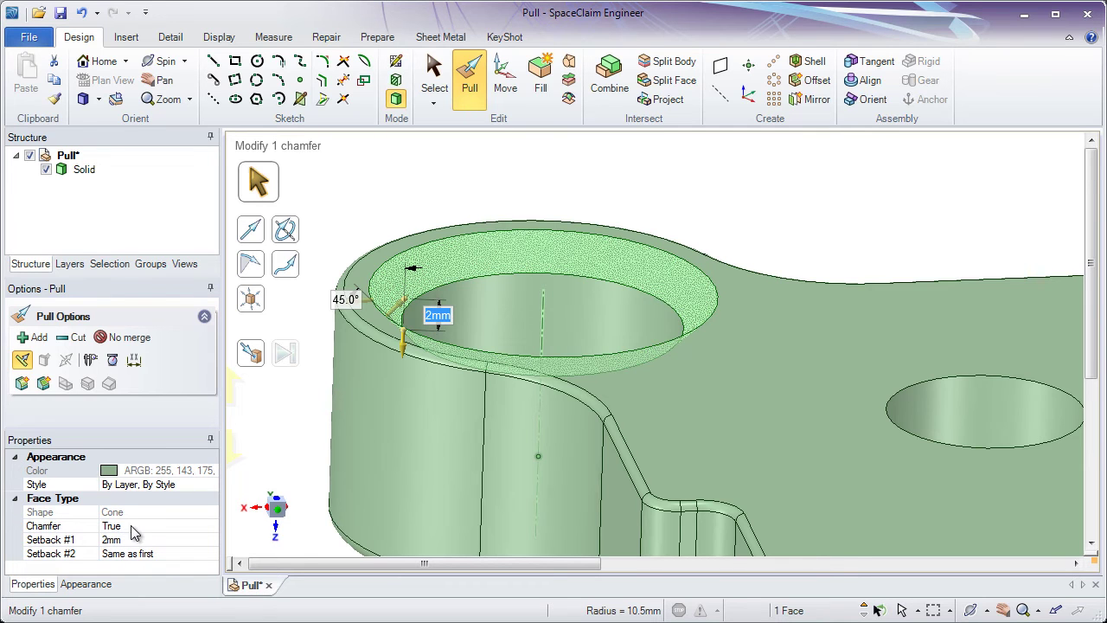
{"action": "left_click", "coordinate": [689, 221]}
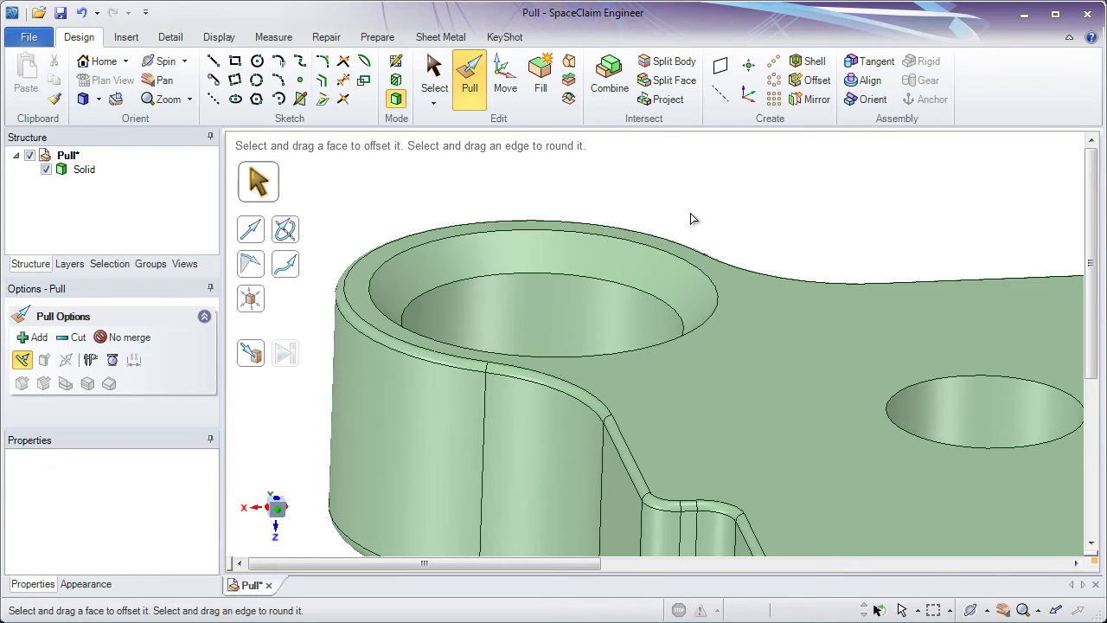
Step: Chamfer the top edges of the two small holes and the other large hole together, pulling them up to the existing chamfer
{"action": "left_click", "coordinate": [729, 273]}
{"action": "scroll", "coordinate": [725, 245], "scroll_direction": "down", "scroll_amount": 3}
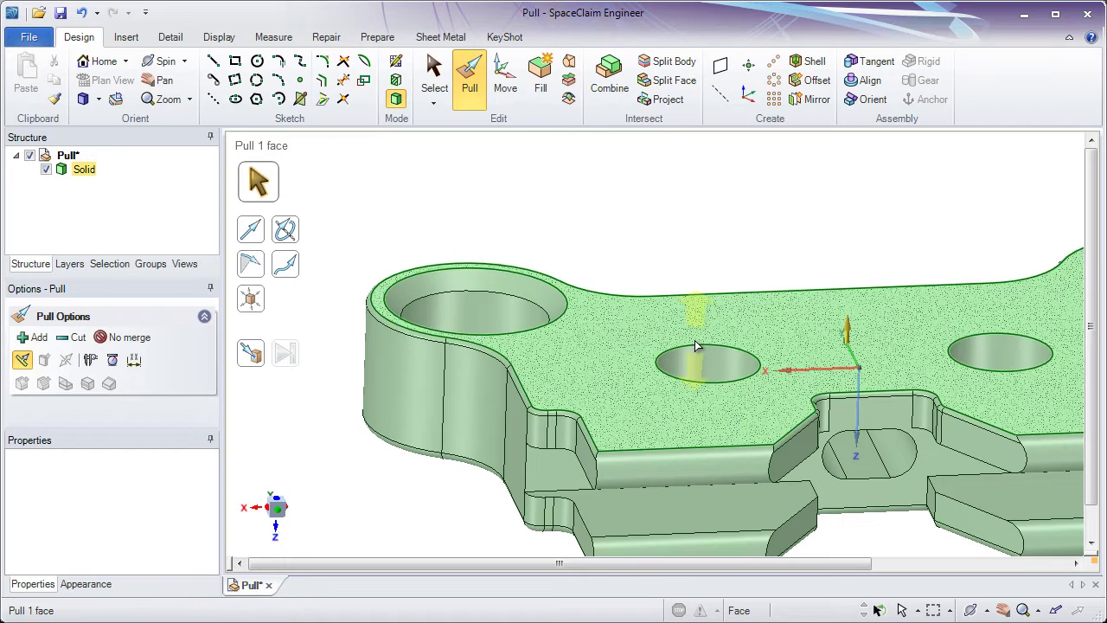
{"action": "left_click", "coordinate": [702, 347]}
{"action": "middle_click_drag", "start_coordinate": [703, 347], "coordinate": [854, 320]}
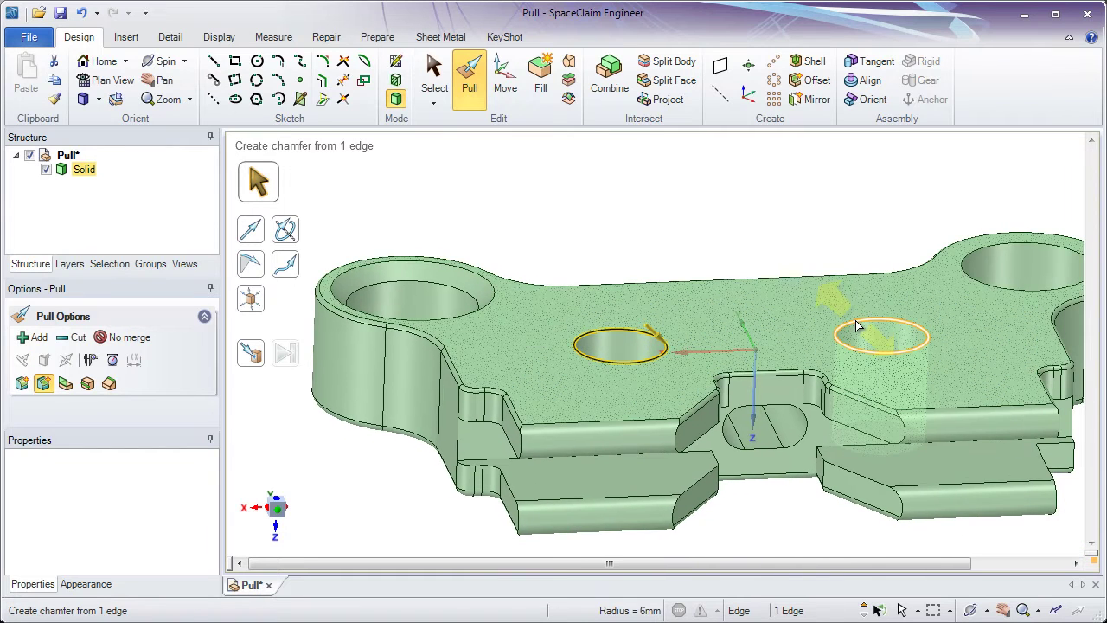
{"action": "left_click", "coordinate": [856, 322], "text": "ctrl"}
{"action": "left_click", "coordinate": [993, 250], "text": "ctrl"}
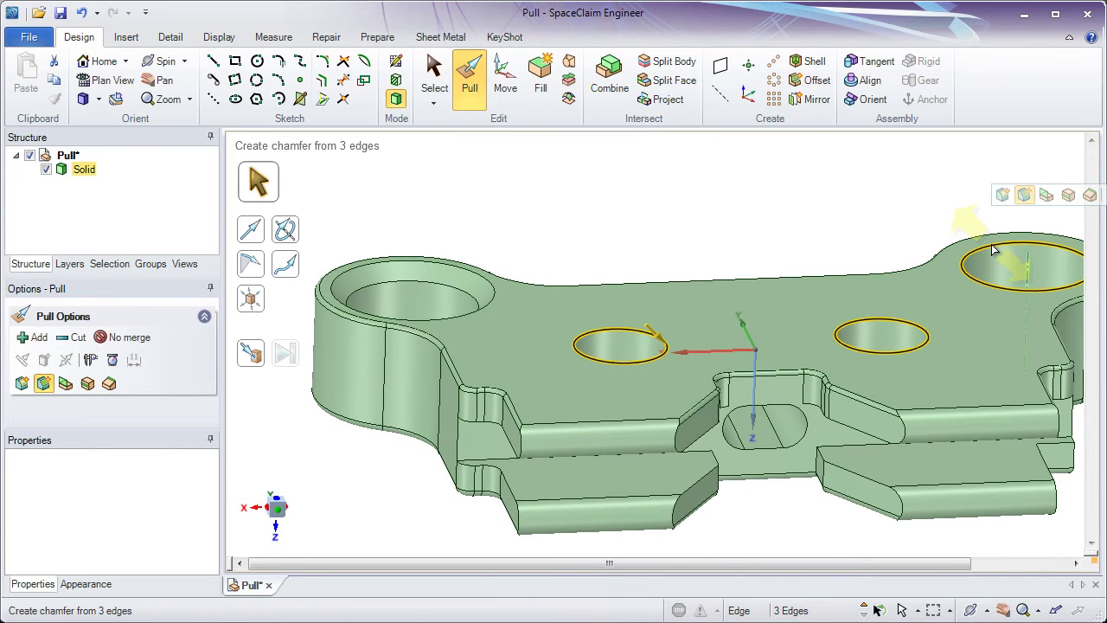
{"action": "left_click", "coordinate": [254, 355]}
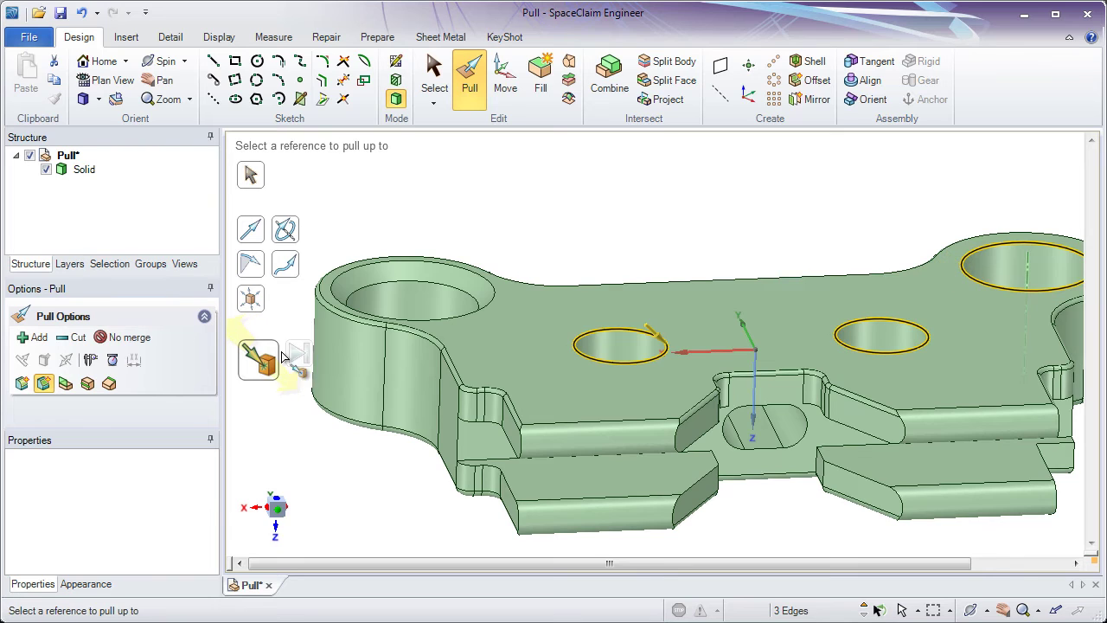
{"action": "left_click", "coordinate": [407, 279]}
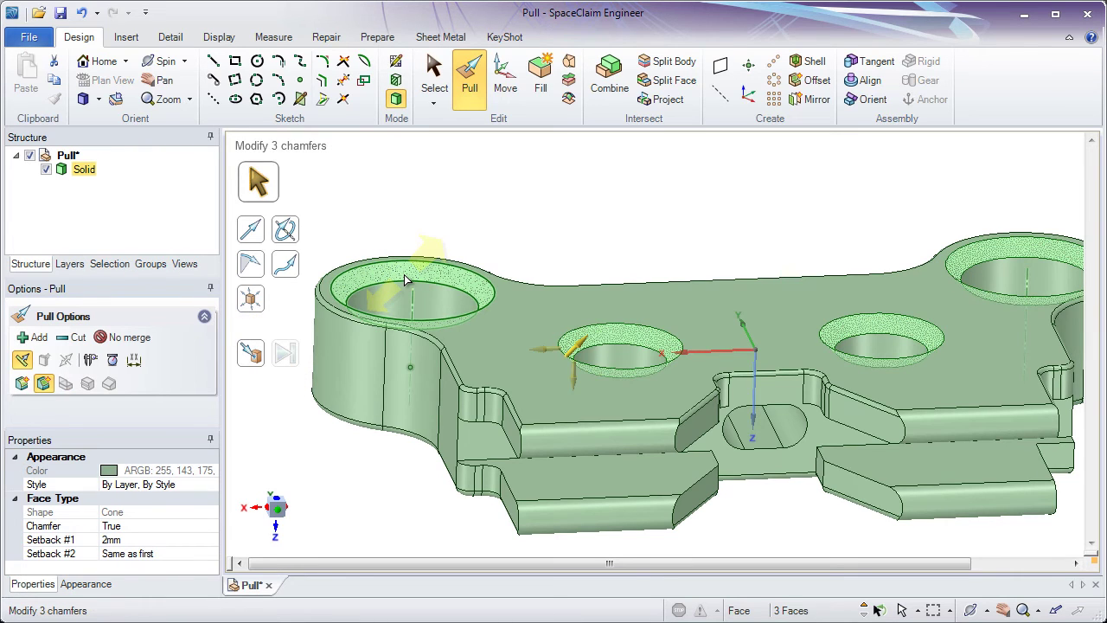
Step: Convert the connected rounds along the top face's outer edge into 0.5 mm chamfers and return to the home view
{"action": "left_click", "coordinate": [418, 461]}
{"action": "left_click", "coordinate": [451, 447]}
{"action": "scroll", "coordinate": [480, 461], "scroll_direction": "up", "scroll_amount": 4}
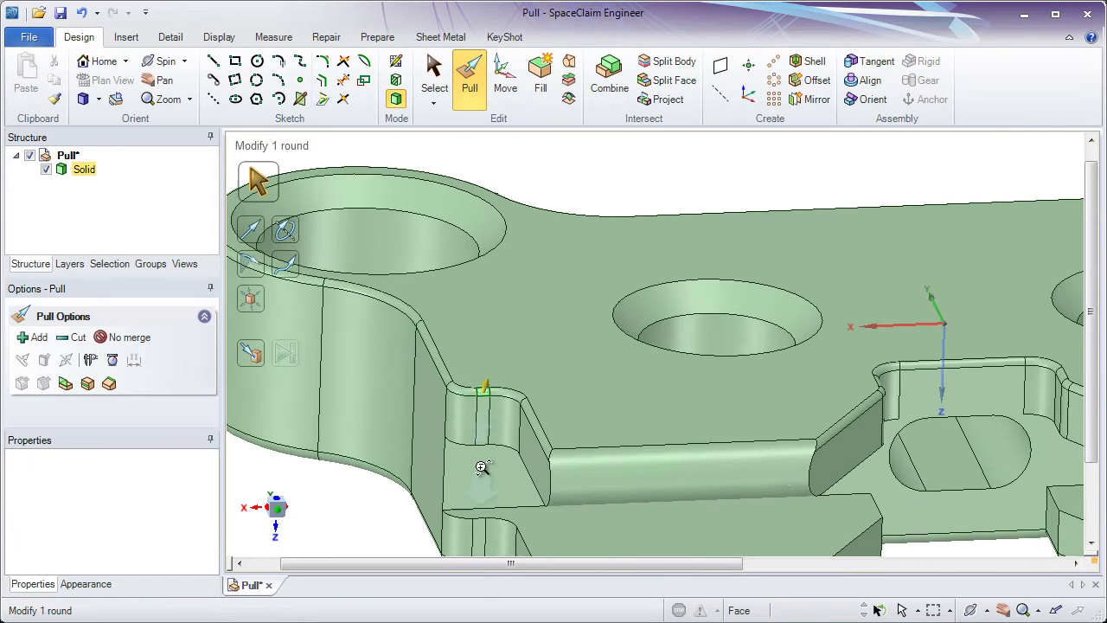
{"action": "left_click", "coordinate": [537, 432]}
{"action": "left_click", "coordinate": [538, 430]}
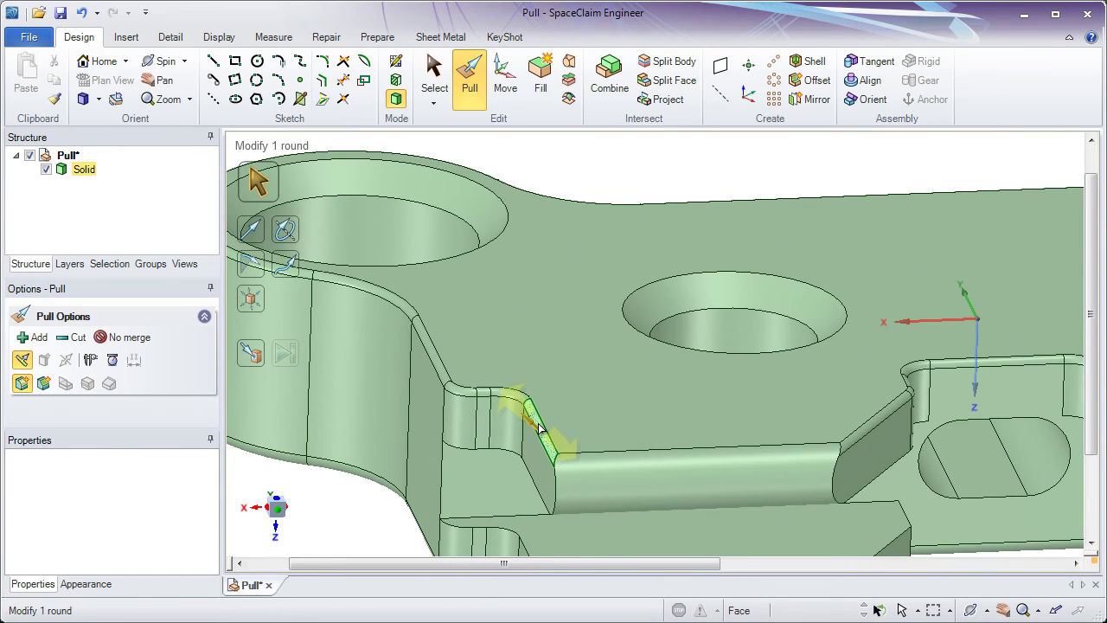
{"action": "double_click", "coordinate": [538, 430]}
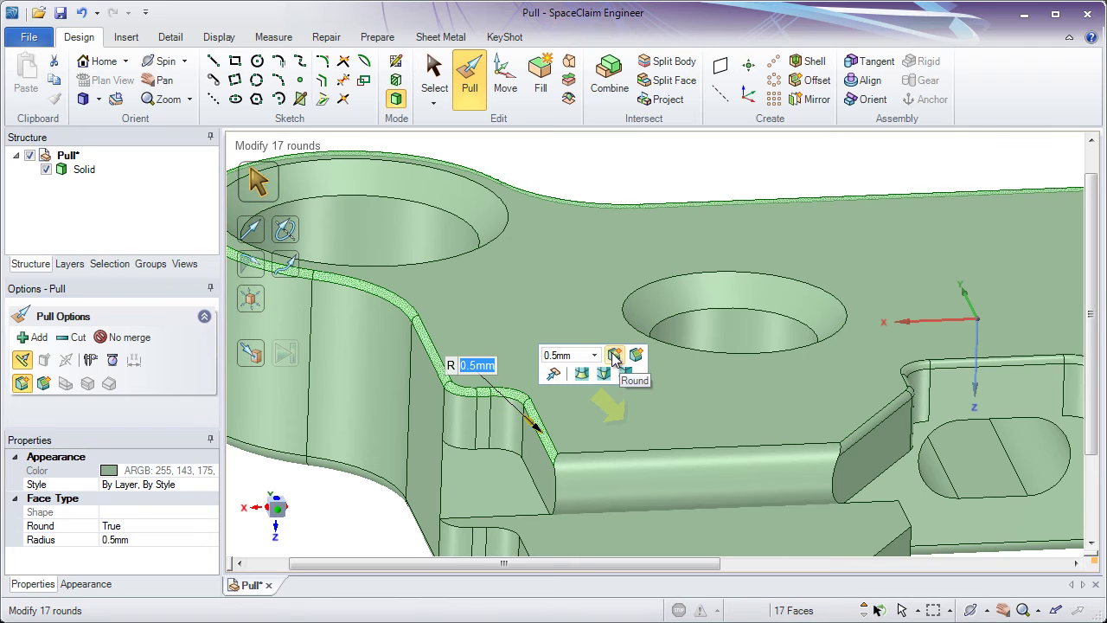
{"action": "left_click", "coordinate": [636, 356]}
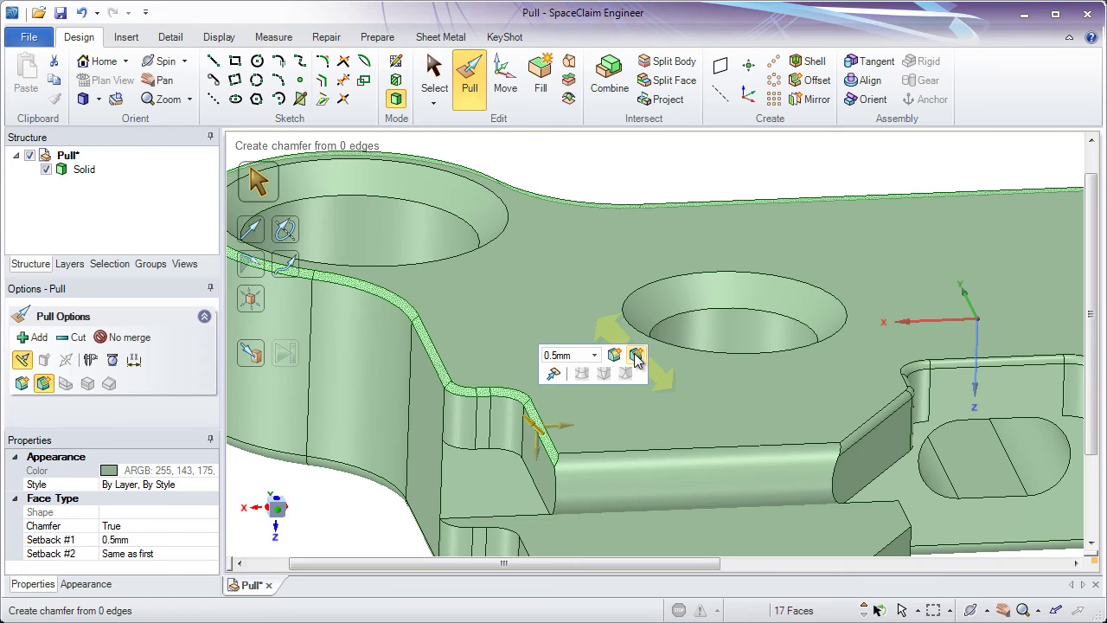
{"action": "key", "text": "Return"}
{"action": "left_click", "coordinate": [467, 146]}
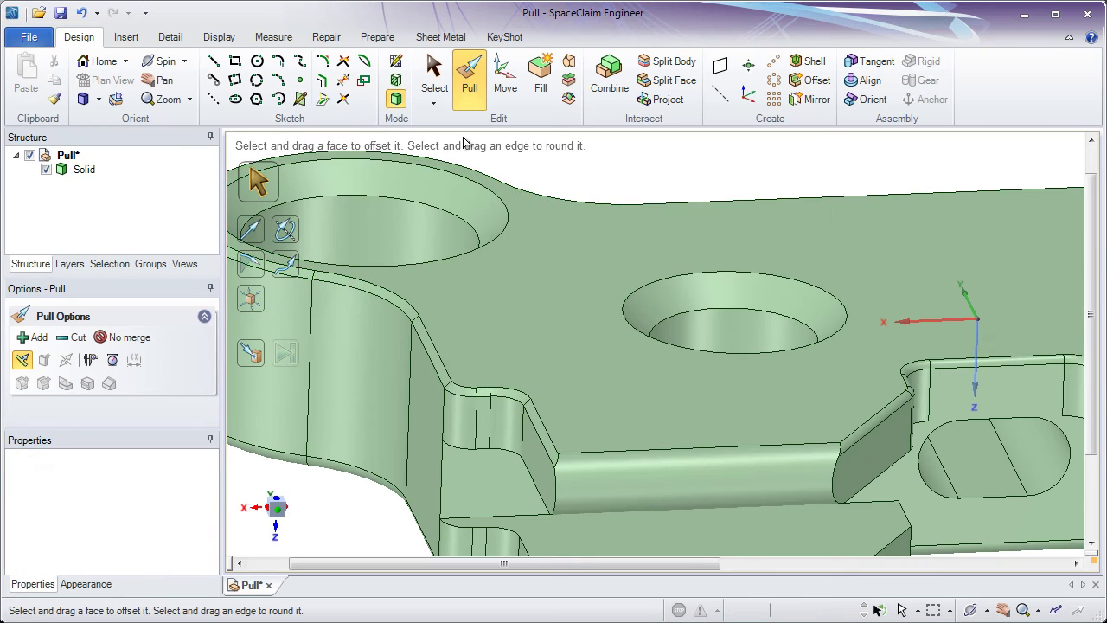
{"action": "left_click", "coordinate": [103, 61]}
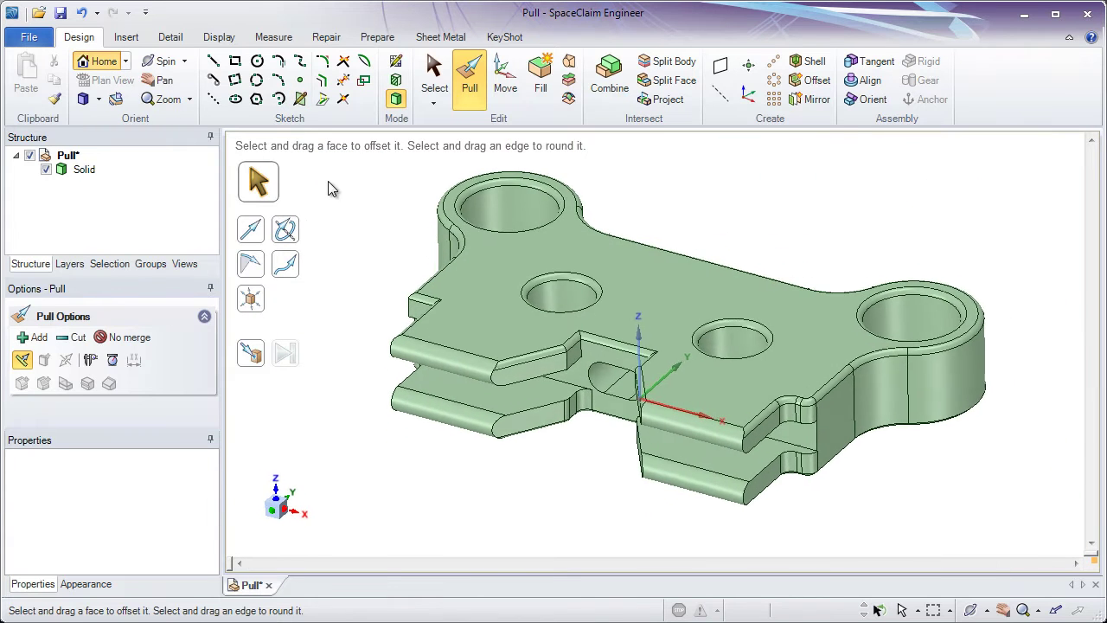